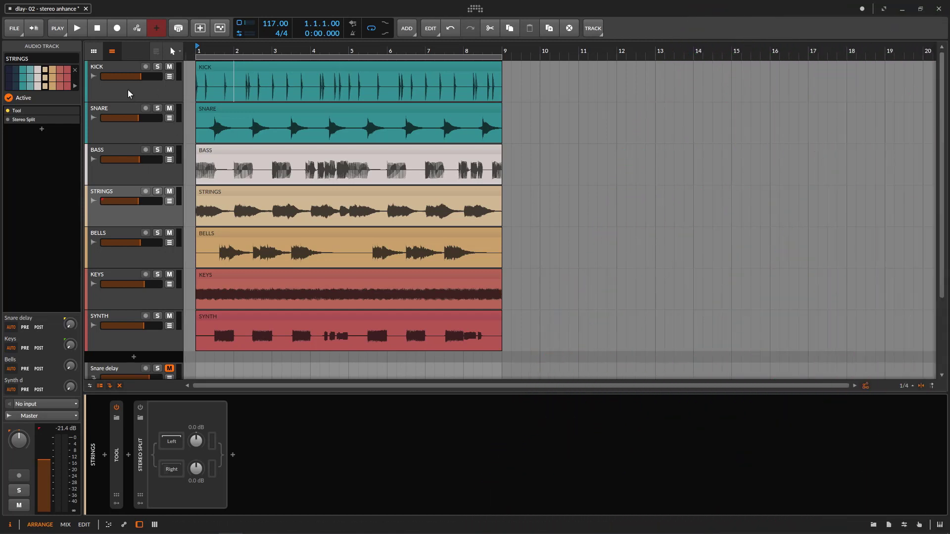
- Play the full arrangement with the delay effect tracks muted, and stop playback
left_click(127, 90)
scroll(134, 232, "down", 2)
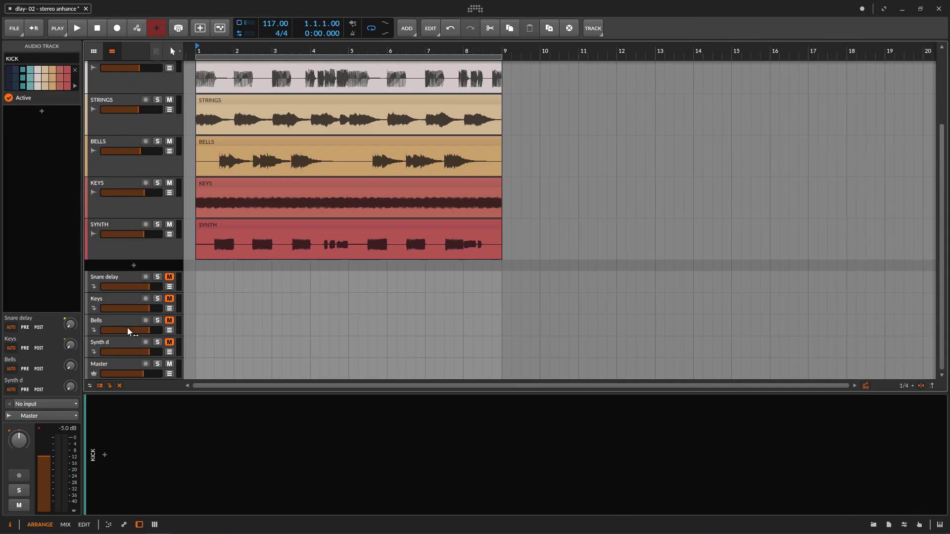
scroll(181, 249, "up", 2)
scroll(181, 219, "down", 2)
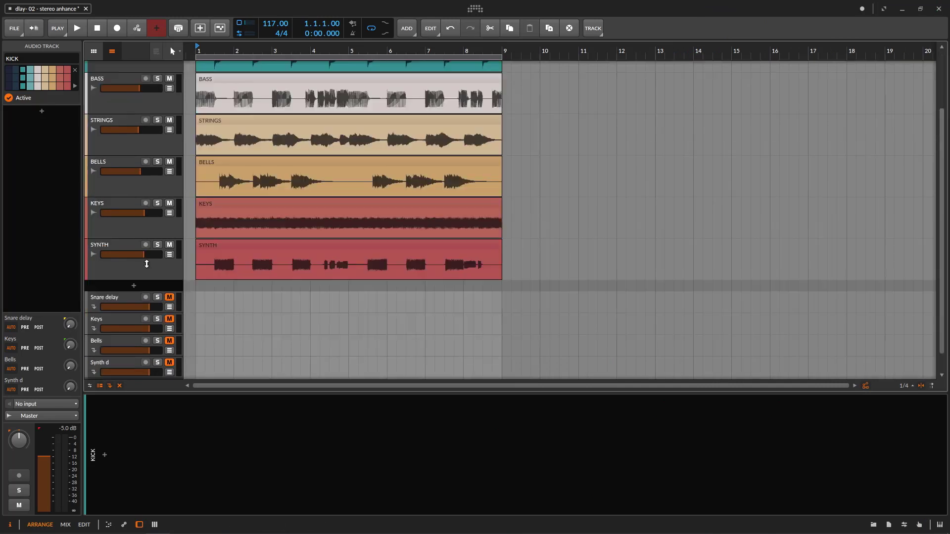
scroll(160, 297, "up", 2)
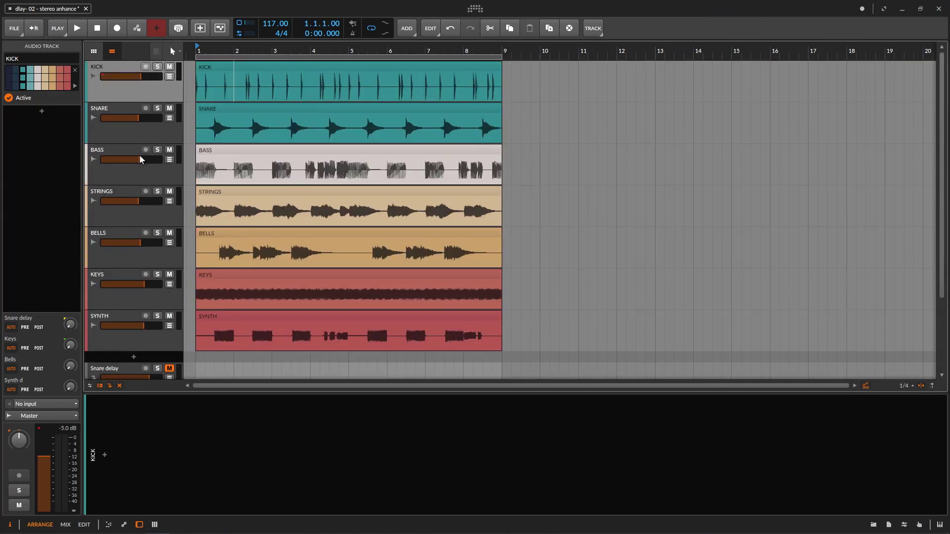
left_click(79, 28)
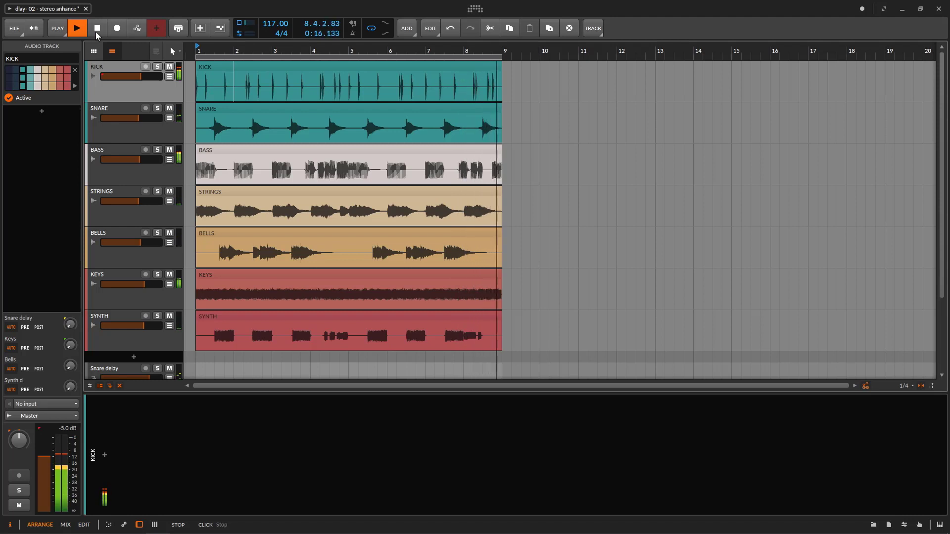
left_click(97, 31)
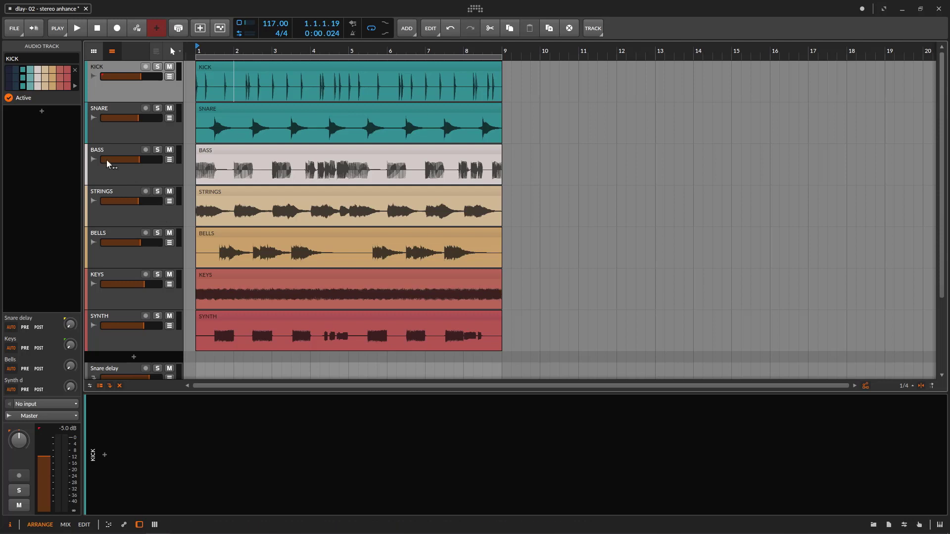
- Play the mix with Solo M enabled in the Master track's bx_digital V3 plug-in
left_click(131, 134)
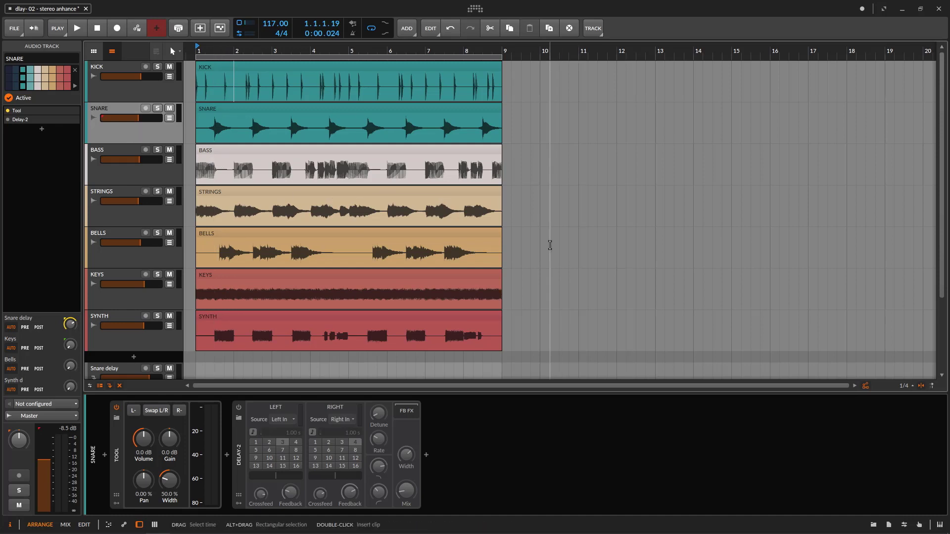
scroll(550, 245, "down", 3)
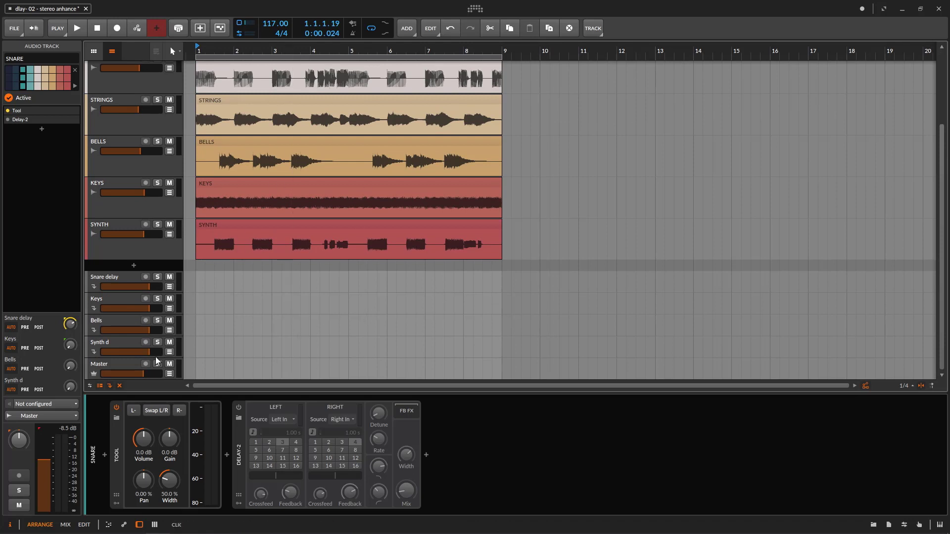
left_click(123, 368)
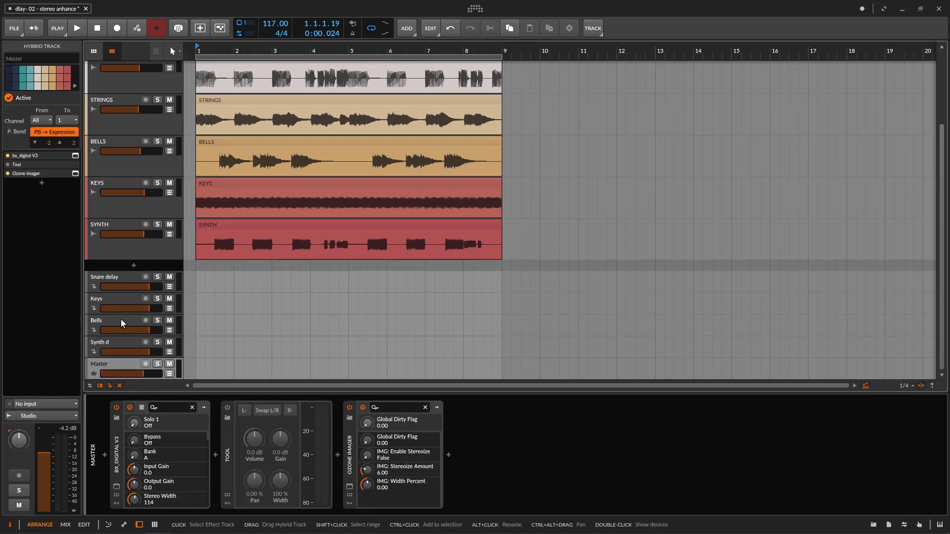
left_click(116, 487)
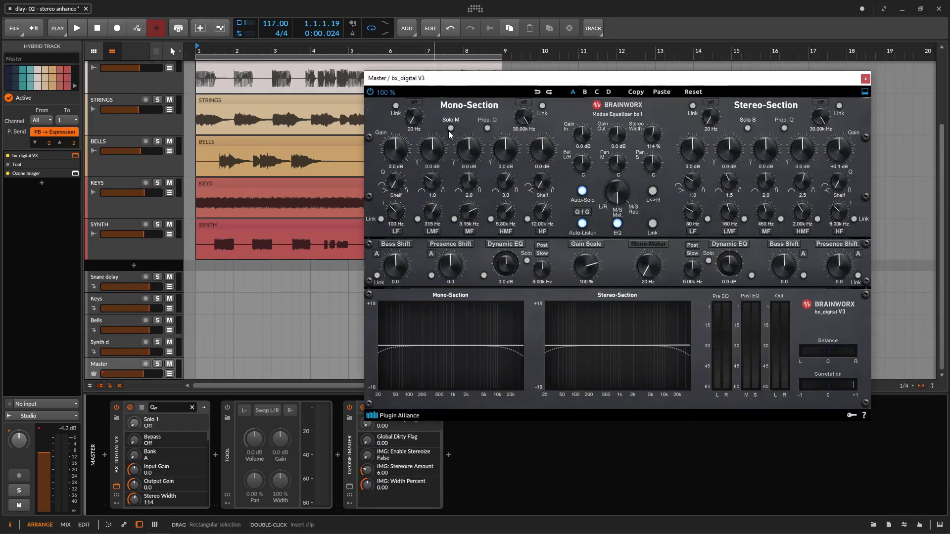
left_click(450, 128)
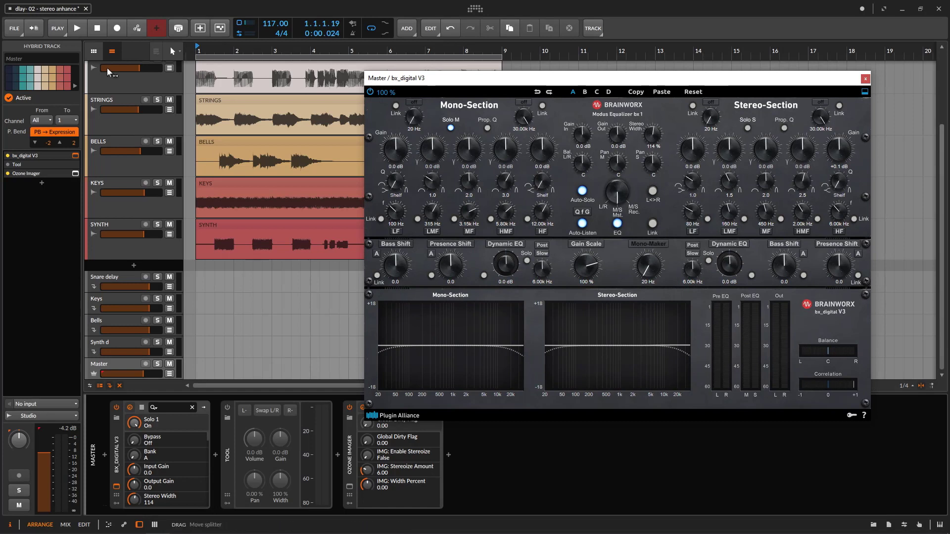
left_click(81, 33)
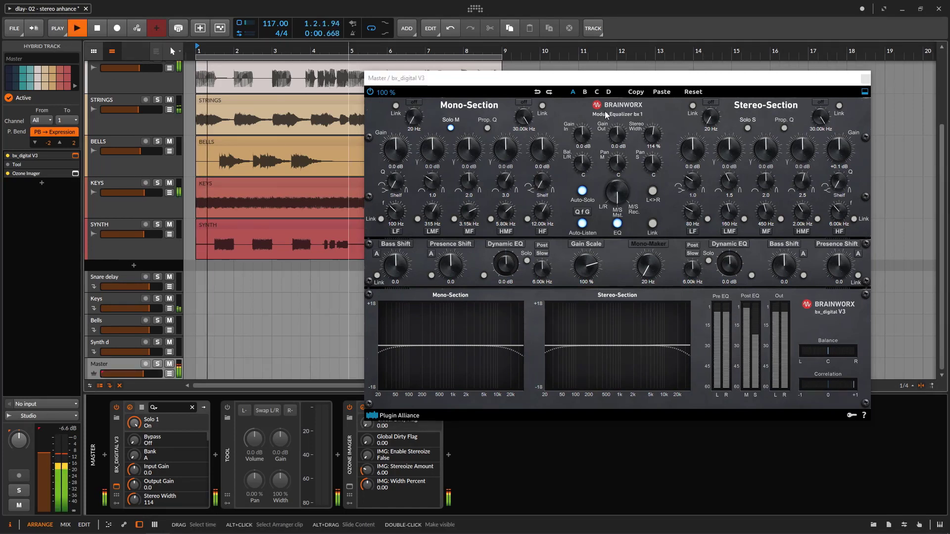
- Switch off Solo M during playback to compare the stereo mix, and close the bx_digital V3 window
left_click_drag(604, 81, 595, 56)
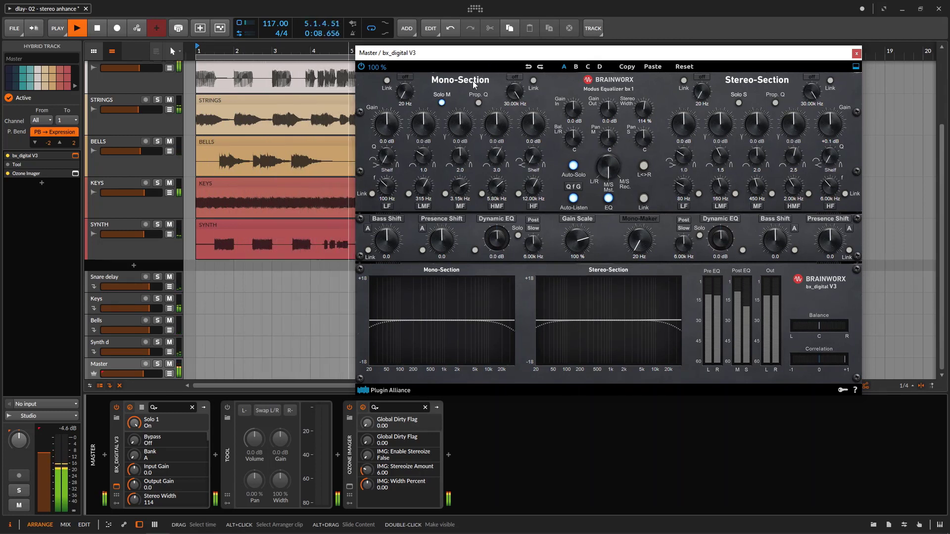
left_click_drag(470, 58, 478, 80)
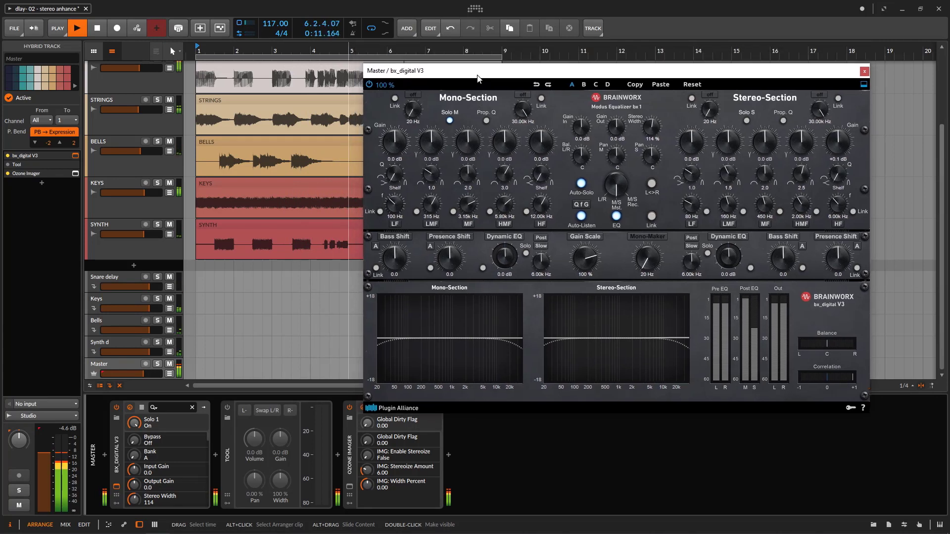
left_click(450, 120)
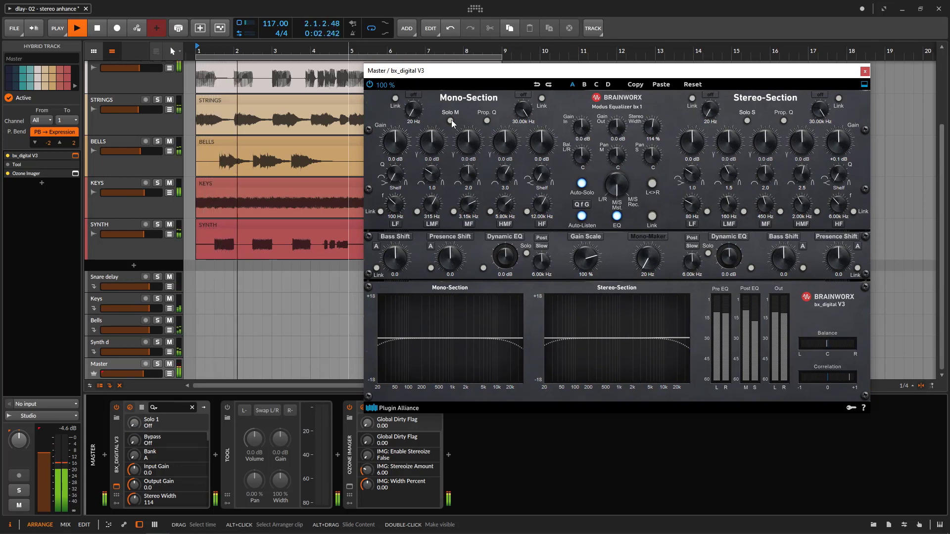
key("space")
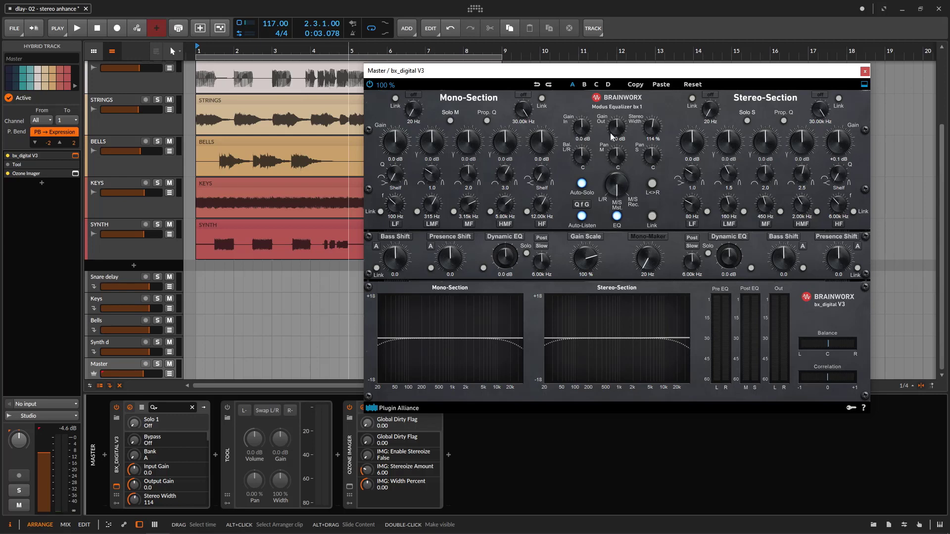
left_click(864, 71)
scroll(255, 199, "up", 3)
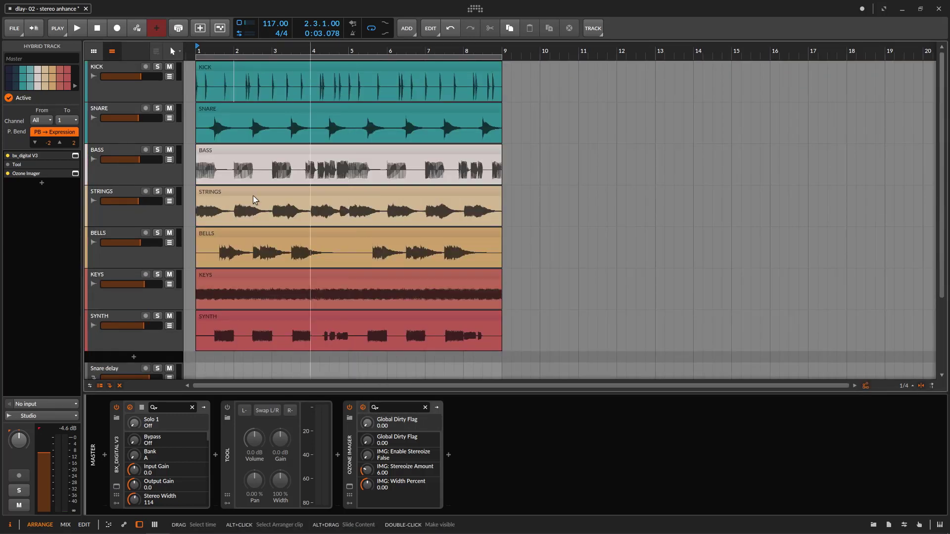
- Solo the SNARE track and play it on its own
left_click(122, 111)
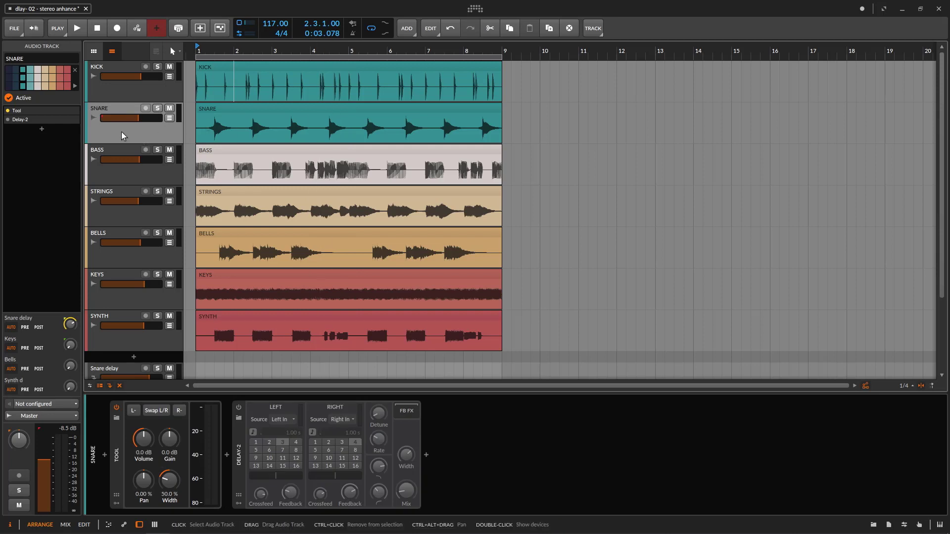
left_click(157, 108)
left_click(84, 31)
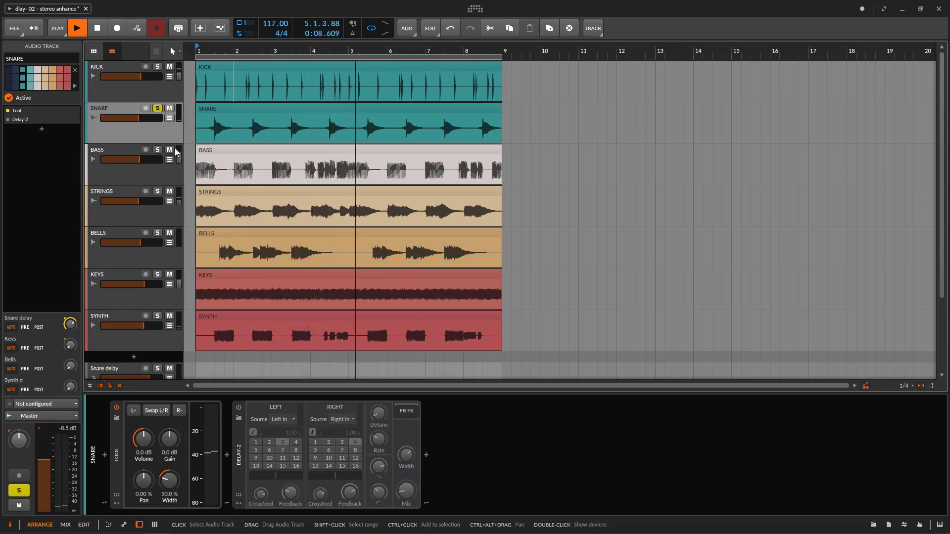
key("space")
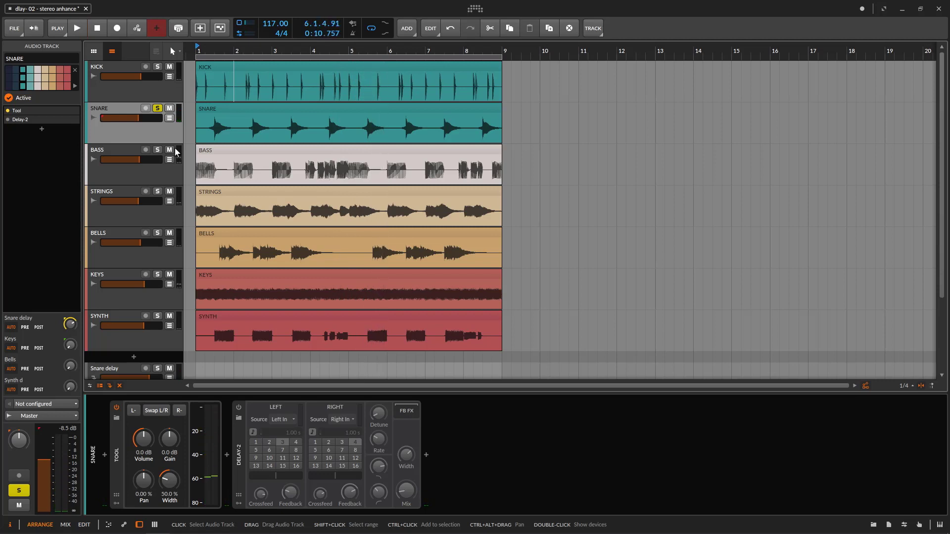
- Unsolo the SNARE track and play it within the full mix
left_click(330, 121)
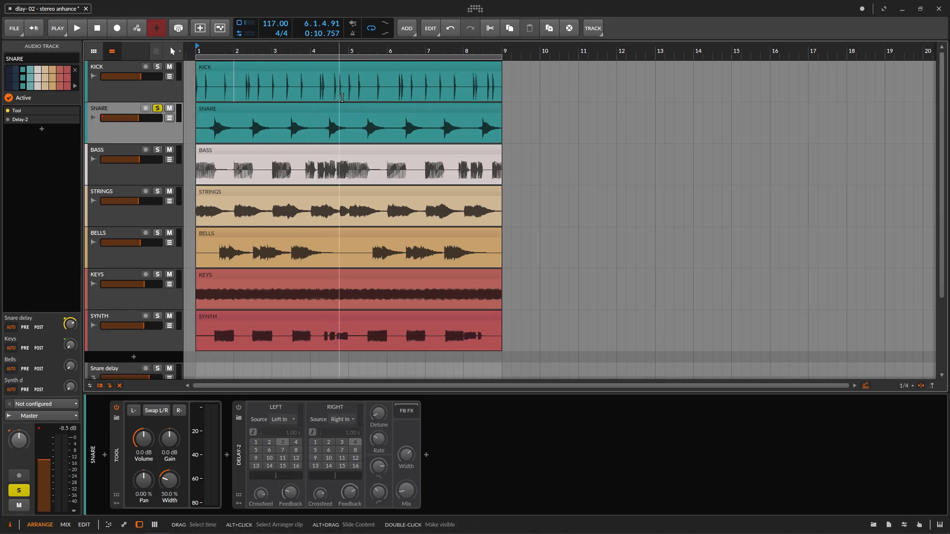
left_click(157, 108)
key("space")
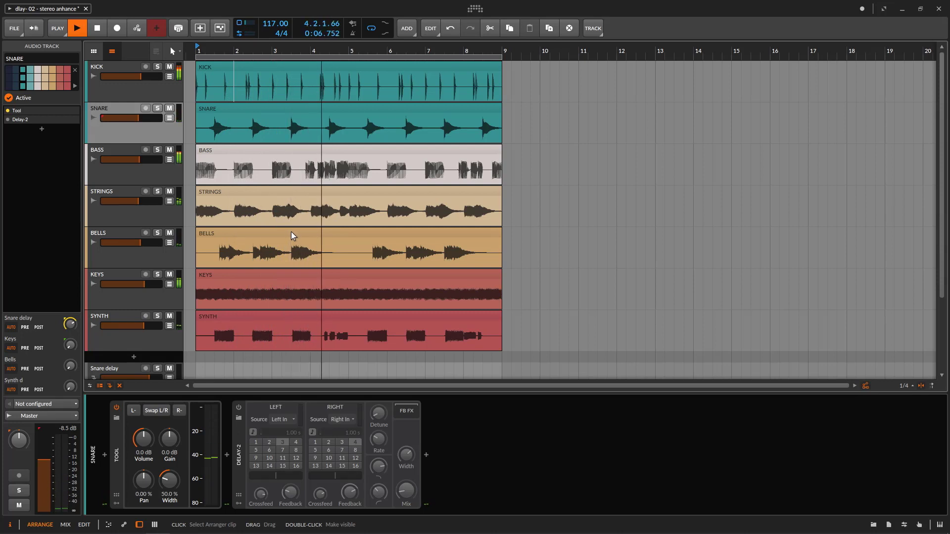
key("space")
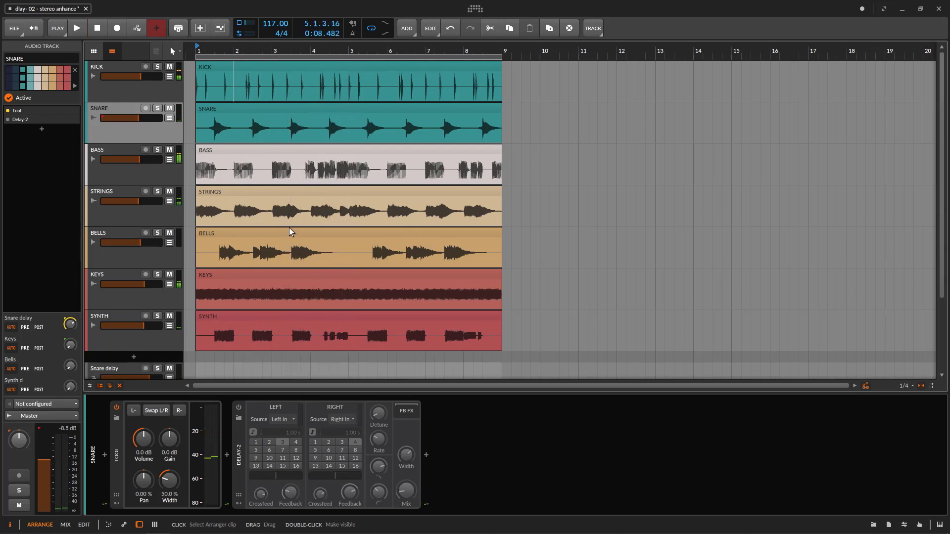
- Solo the Snare delay effect track and examine the Mix setting of its Delay-2 device
scroll(158, 88, "down", 1)
scroll(158, 88, "down", 1)
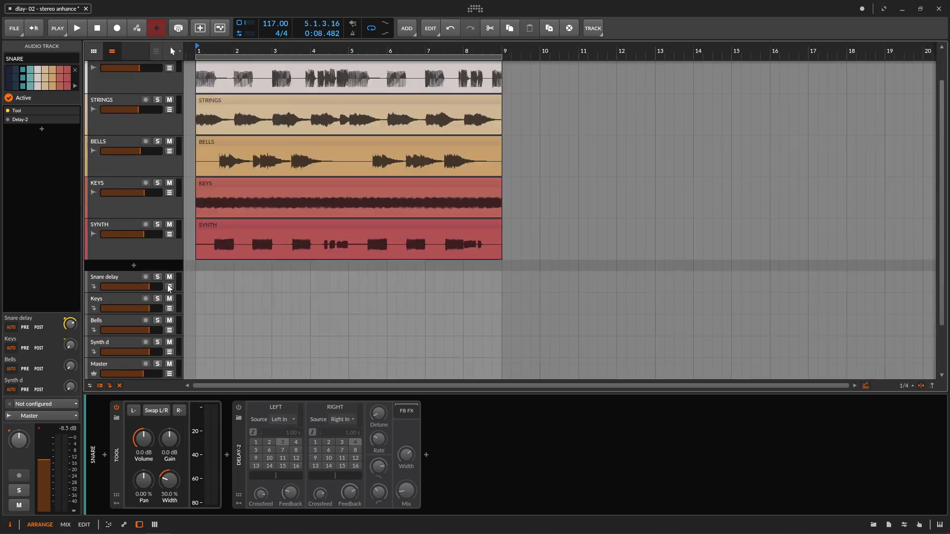
left_click(166, 273)
left_click(157, 277)
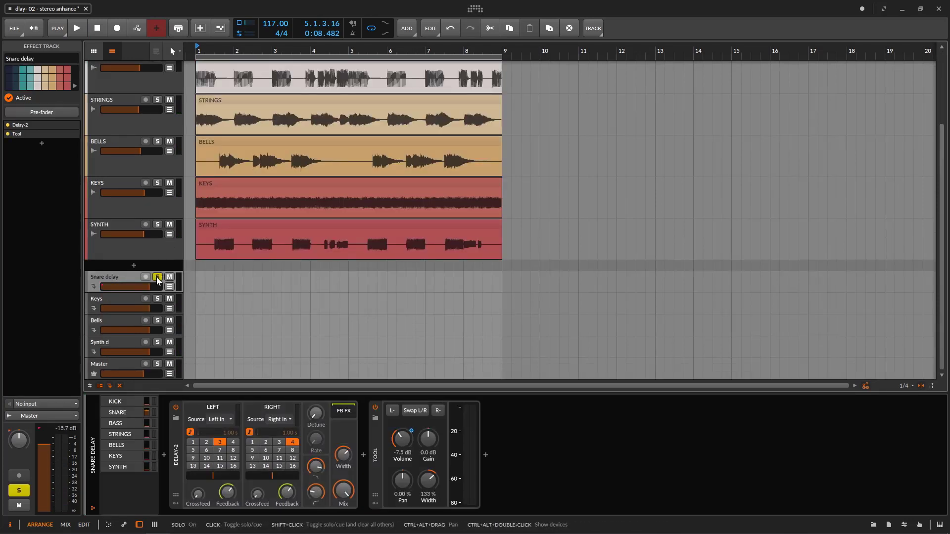
scroll(157, 277, "up", 2)
scroll(277, 222, "down", 2)
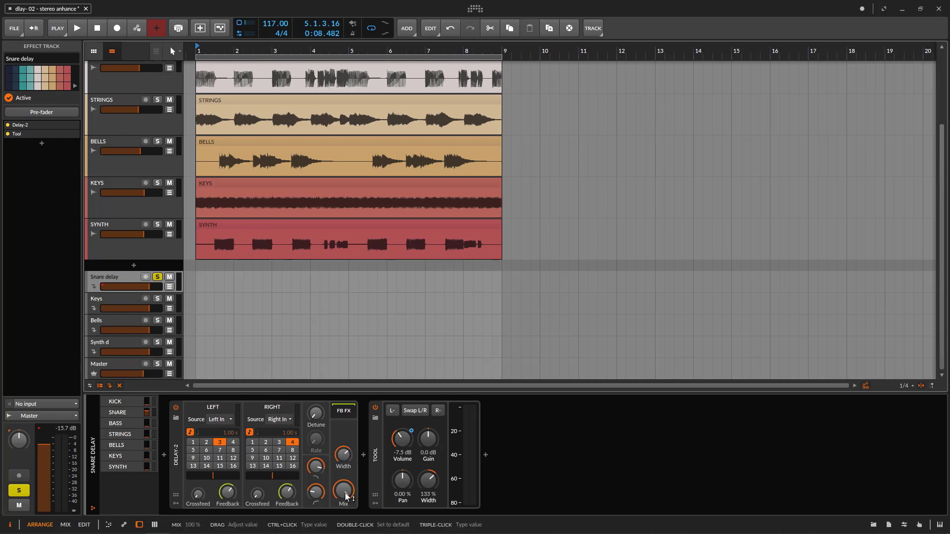
left_click_drag(347, 496, 347, 495)
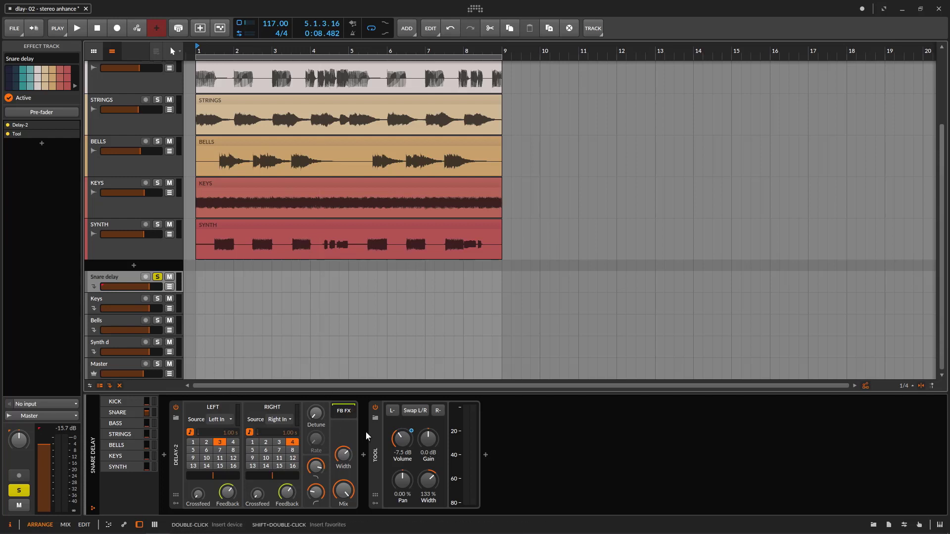
- Show the Snare delay track's automation lanes and play it with the Tool device bypassed
left_click(170, 286)
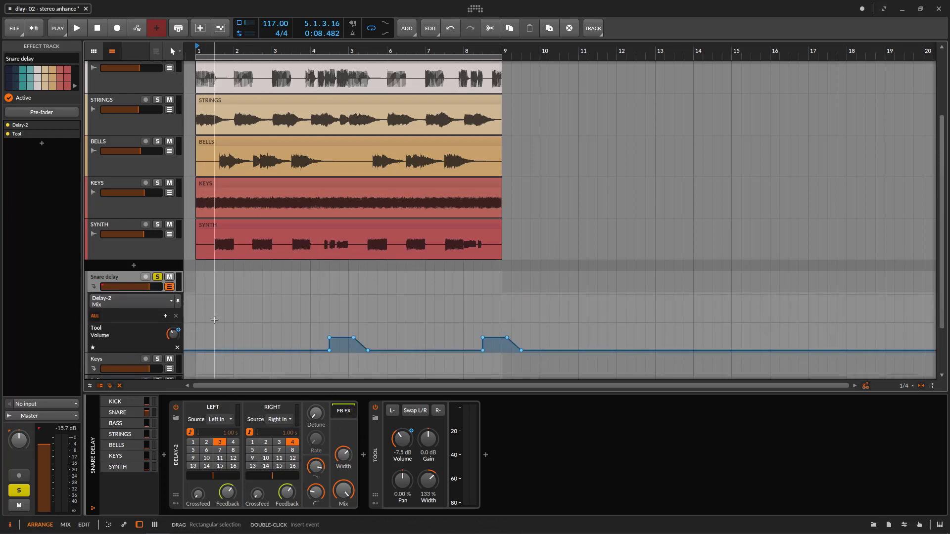
left_click(375, 410)
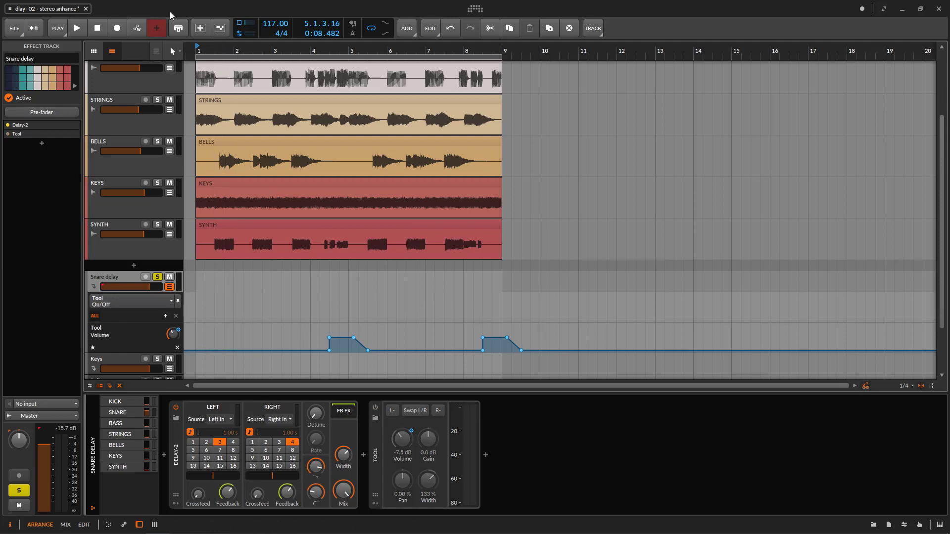
left_click(77, 28)
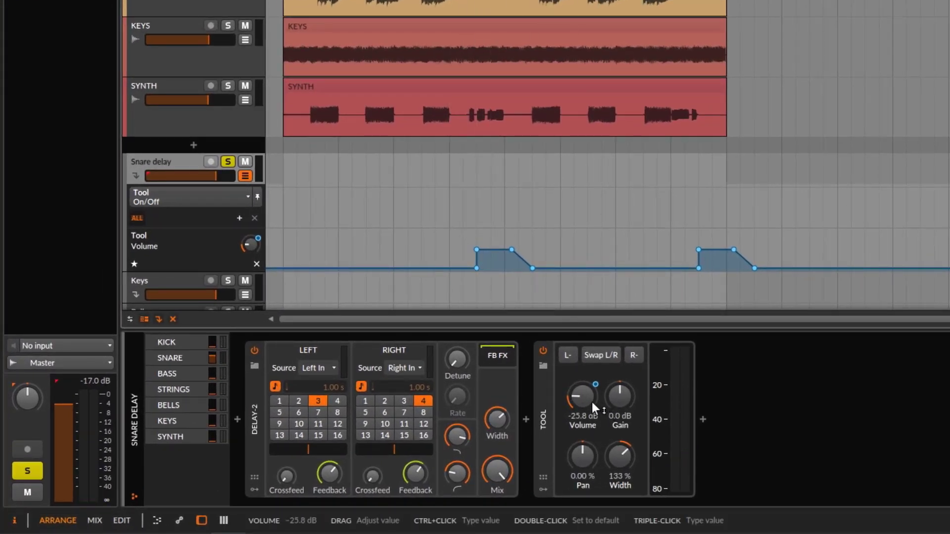
- Play the soloed Snare delay track with its Tool volume automation active, and stop playback
key("space")
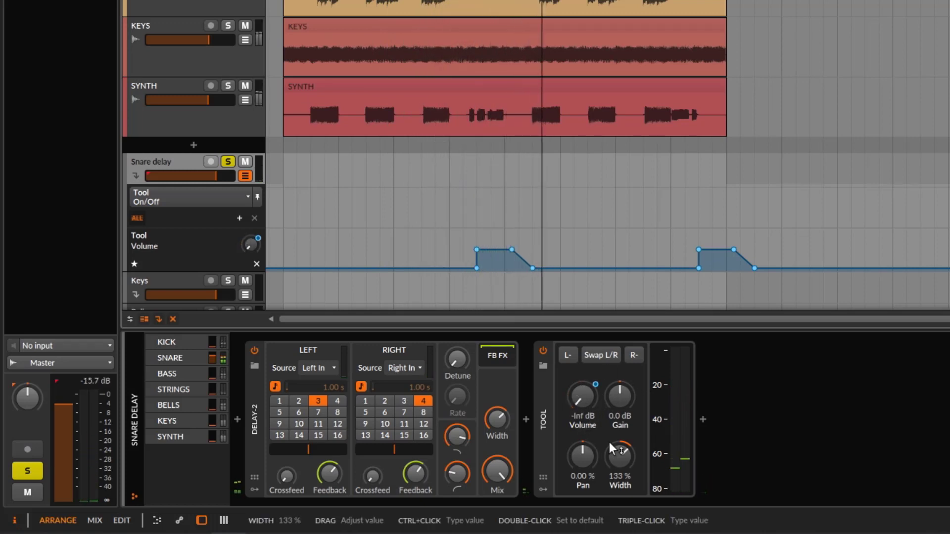
scroll(704, 283, "up", 3)
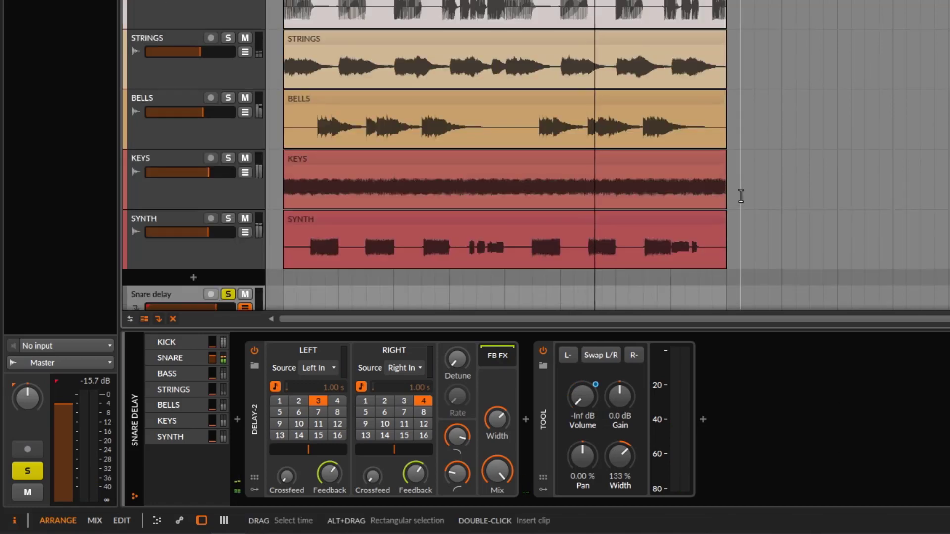
scroll(843, 142, "down", 2)
scroll(844, 142, "down", 3)
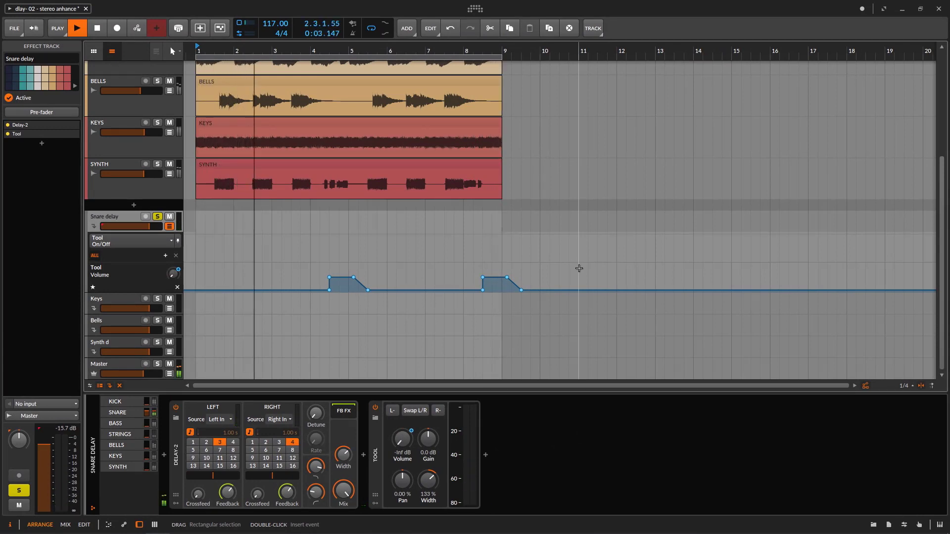
key("space")
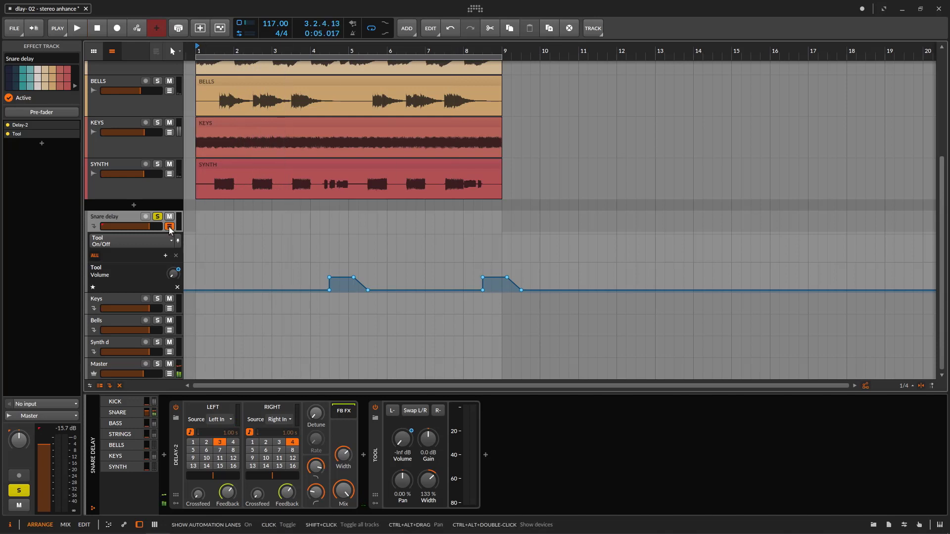
- Unsolo the Snare delay and SNARE tracks, and hide the Snare delay automation lanes
left_click(157, 217)
left_click(169, 226)
scroll(288, 314, "up", 3)
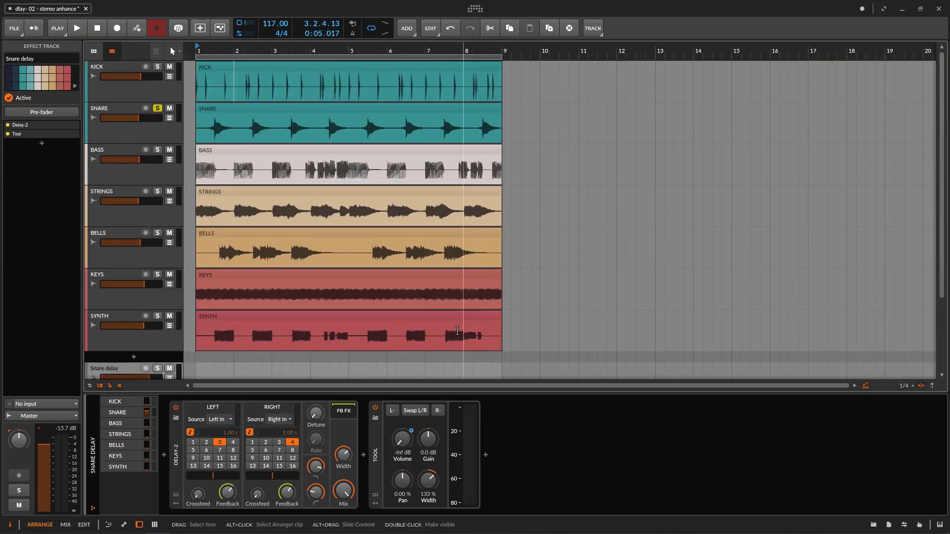
left_click(157, 108)
- Look over the STRINGS track's devices, then solo the Snare delay effect track and examine its Delay-2 settings
left_click(117, 191)
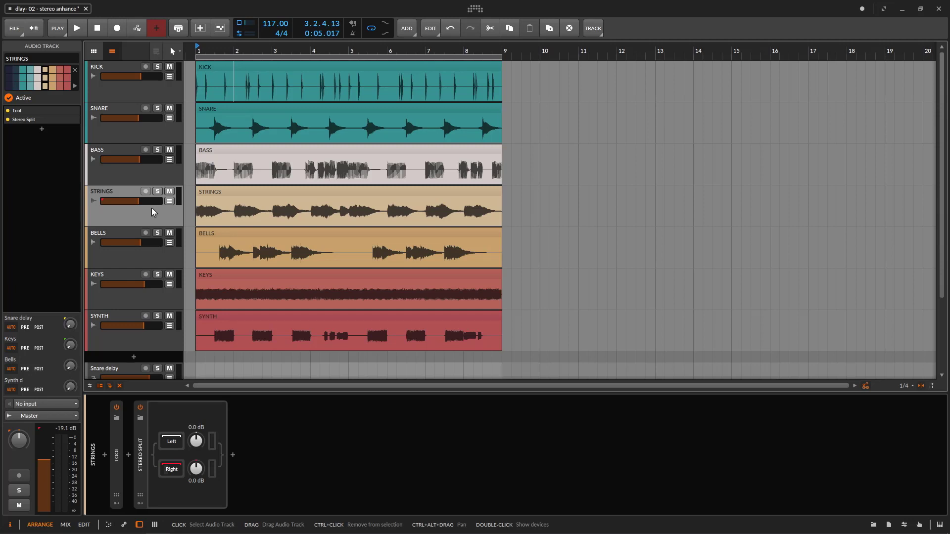
scroll(151, 208, "down", 3)
left_click(127, 283)
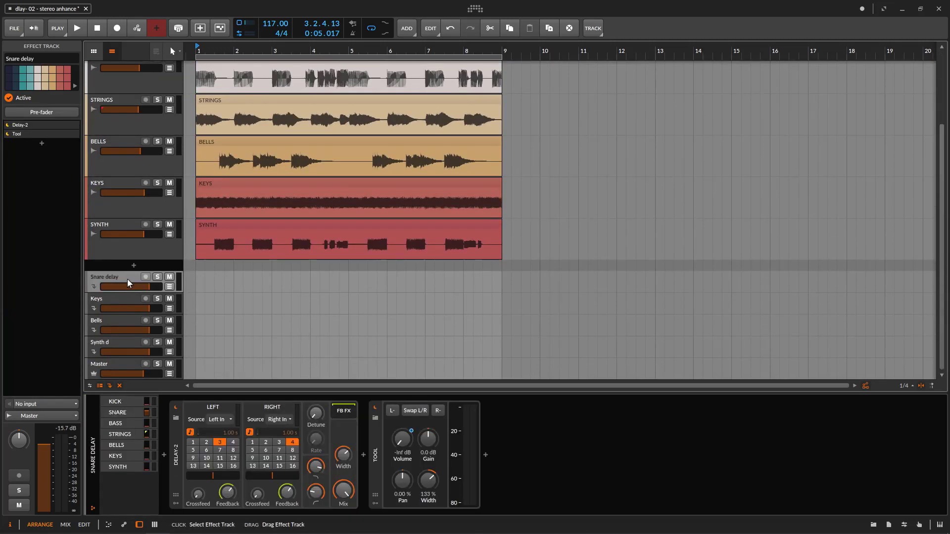
left_click(157, 277)
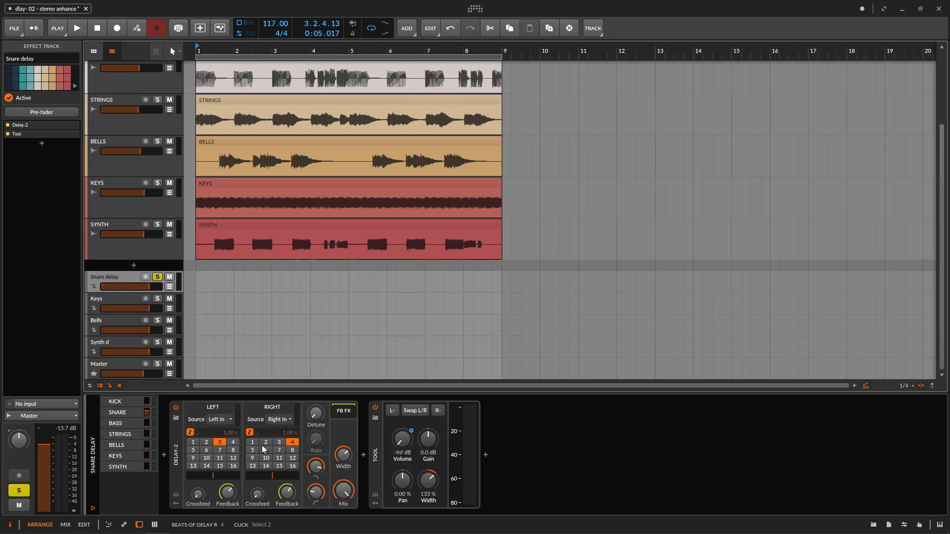
scroll(282, 238, "up", 4)
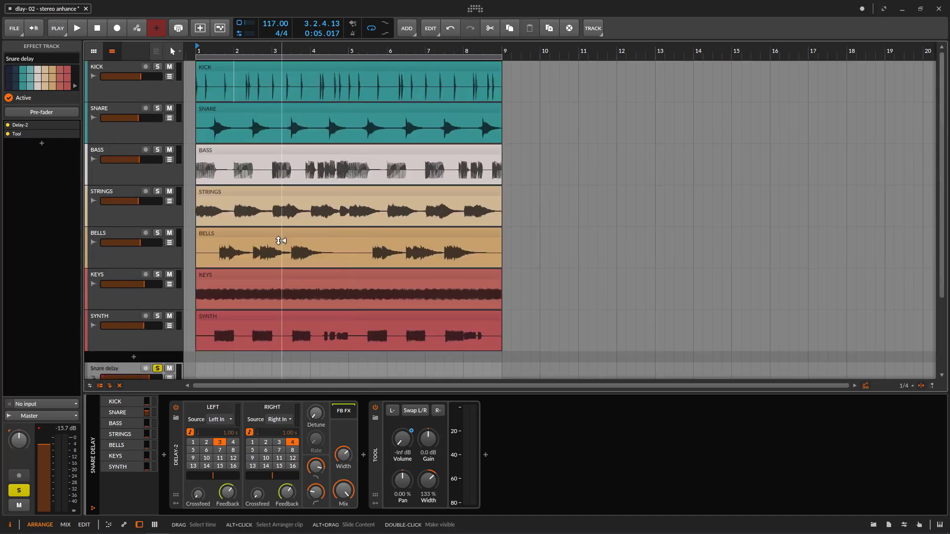
- Solo the STRINGS track, switch off its Stereo Split device and expand its Tool device
left_click(120, 191)
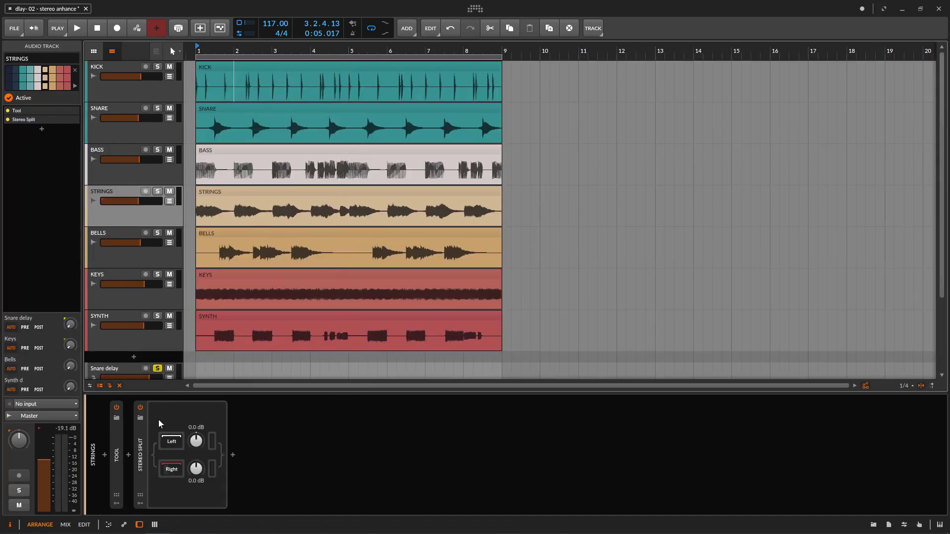
left_click(142, 457)
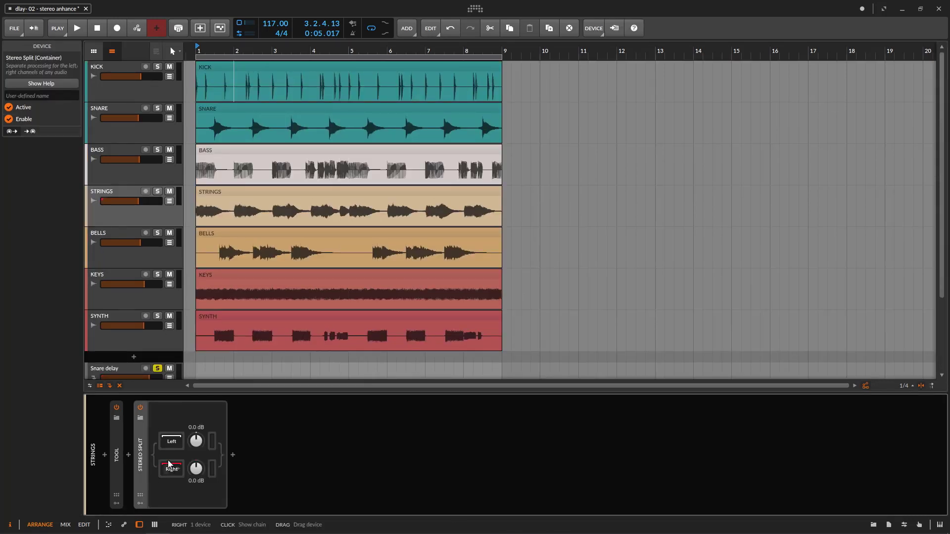
left_click(149, 213)
left_click(158, 192)
left_click(140, 408)
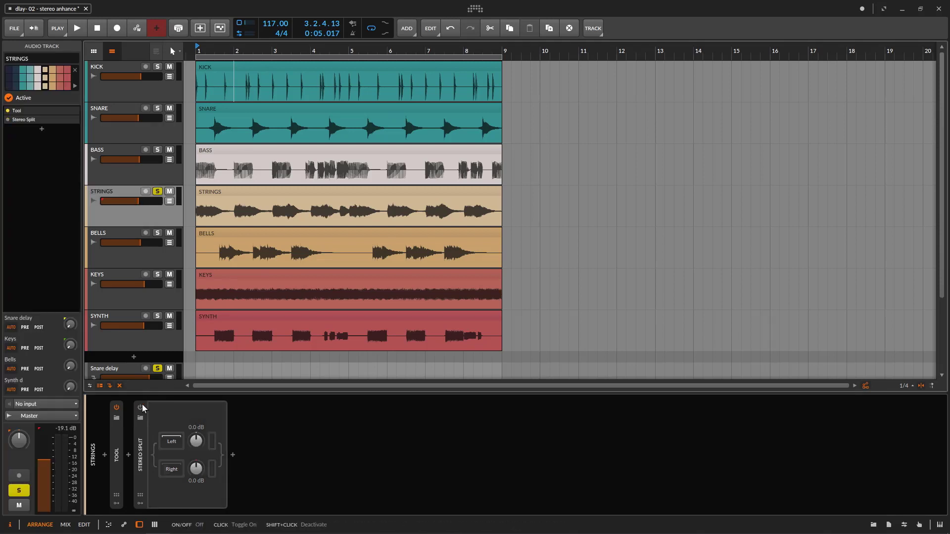
double_click(118, 440)
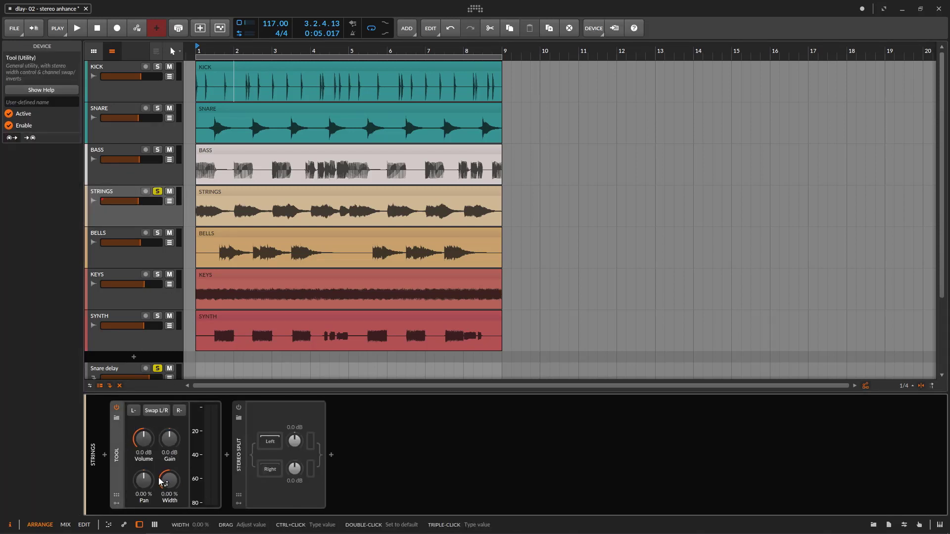
- Start playback, unsolo the Snare delay, and mute the four effect tracks from Snare delay through Synth d
key("space")
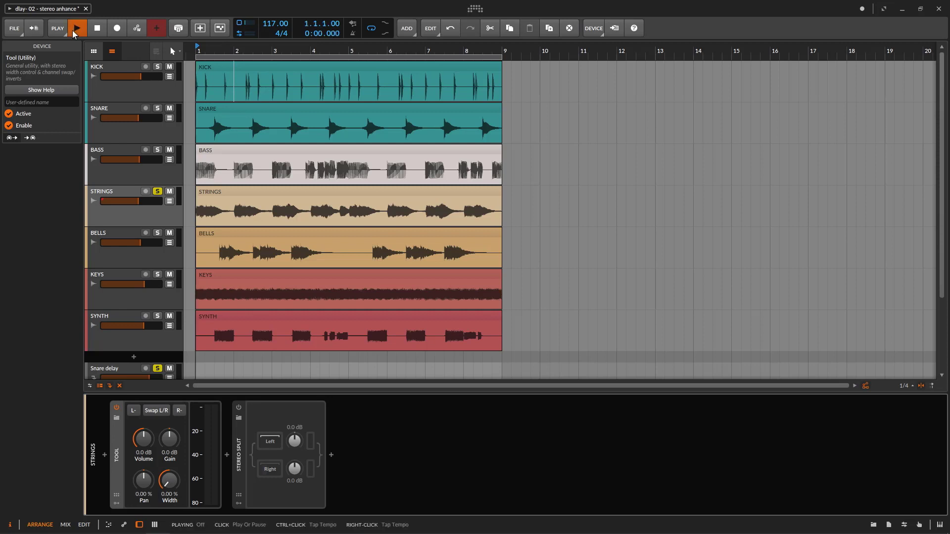
left_click(153, 216)
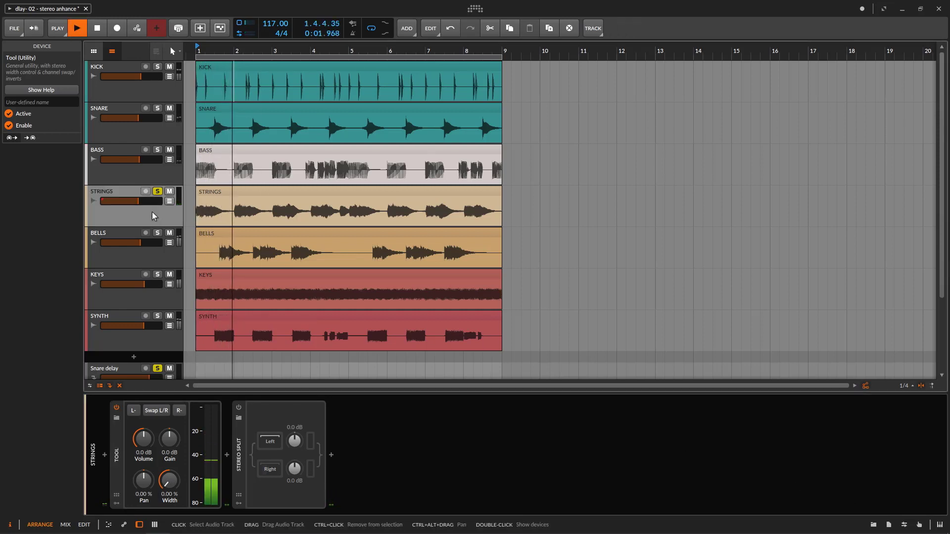
scroll(154, 216, "down", 2)
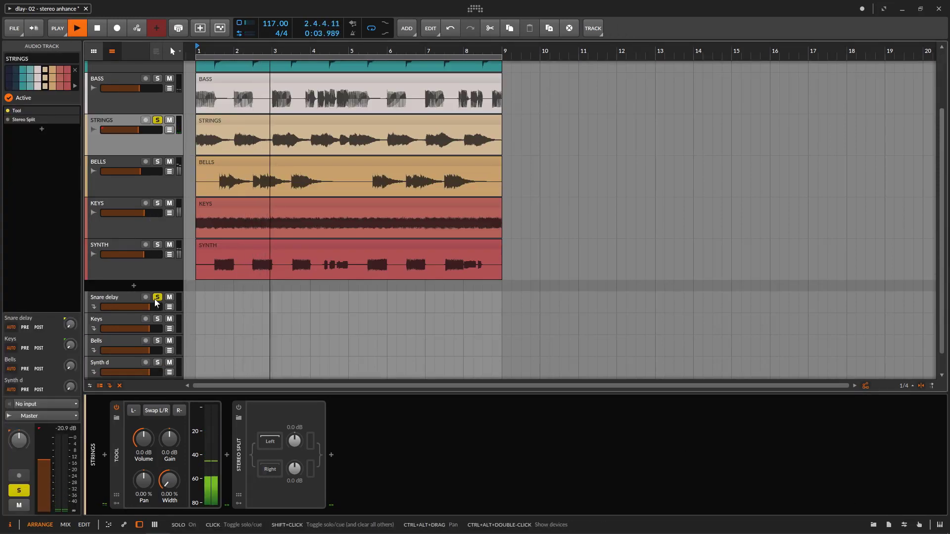
left_click(127, 299)
scroll(126, 300, "down", 1)
left_click(127, 344, "shift")
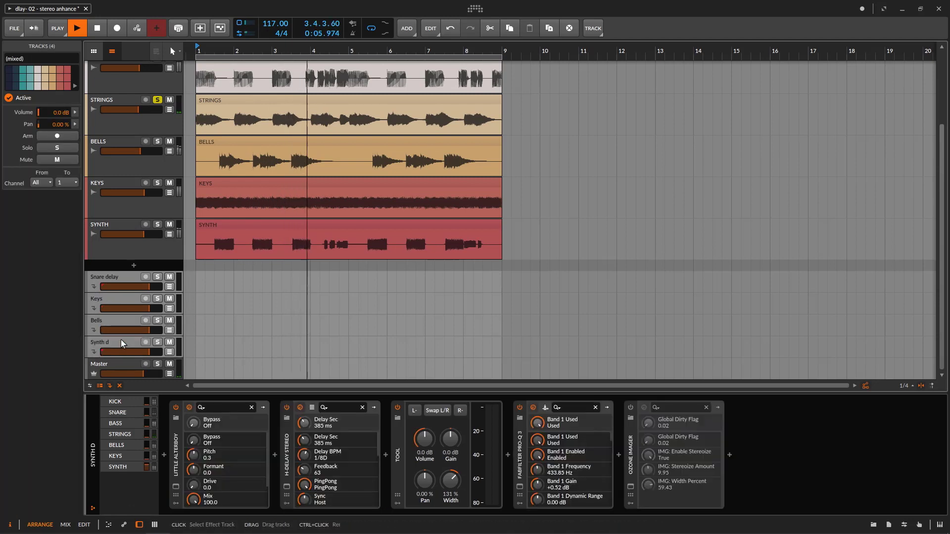
left_click(57, 158)
scroll(130, 200, "up", 3)
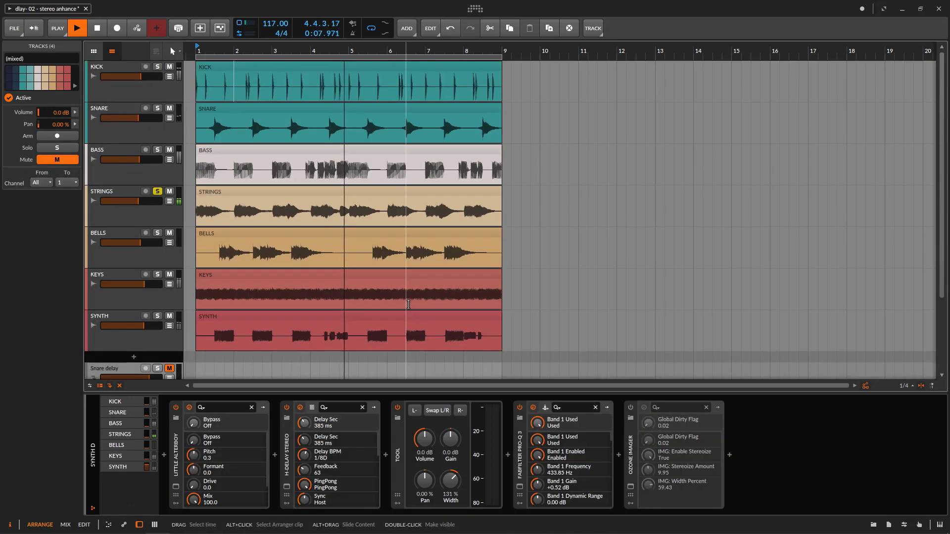
- Switch the STRINGS track's Stereo Split device on during playback to hear its effect, and stop playback
left_click(130, 200)
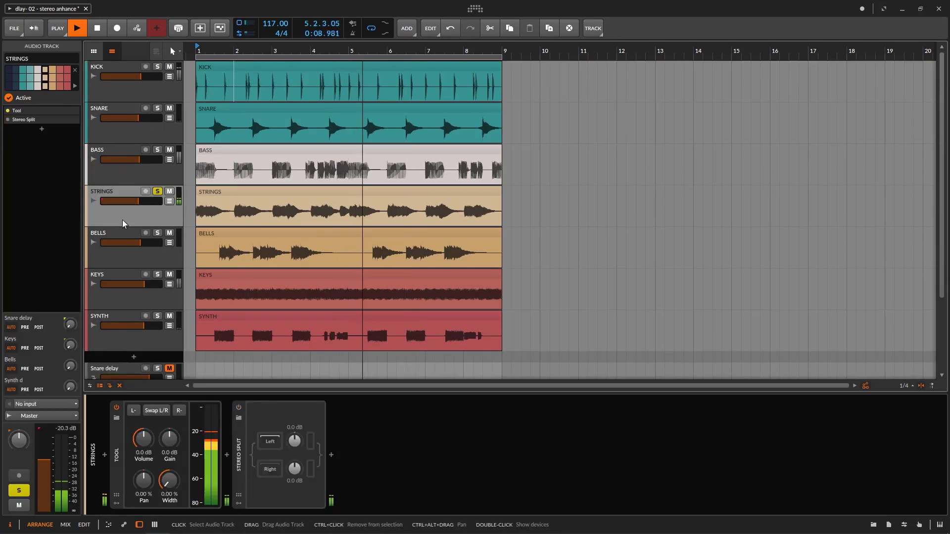
left_click(239, 407)
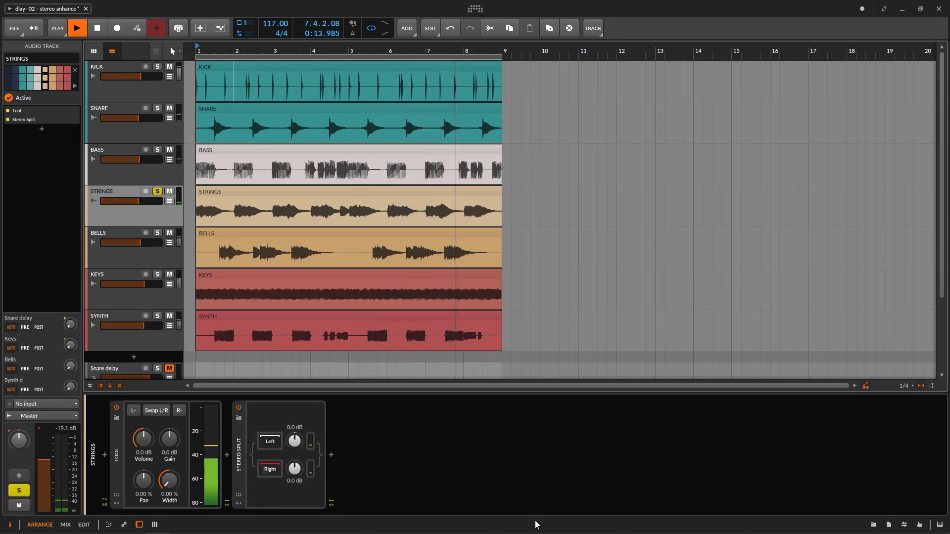
key("space")
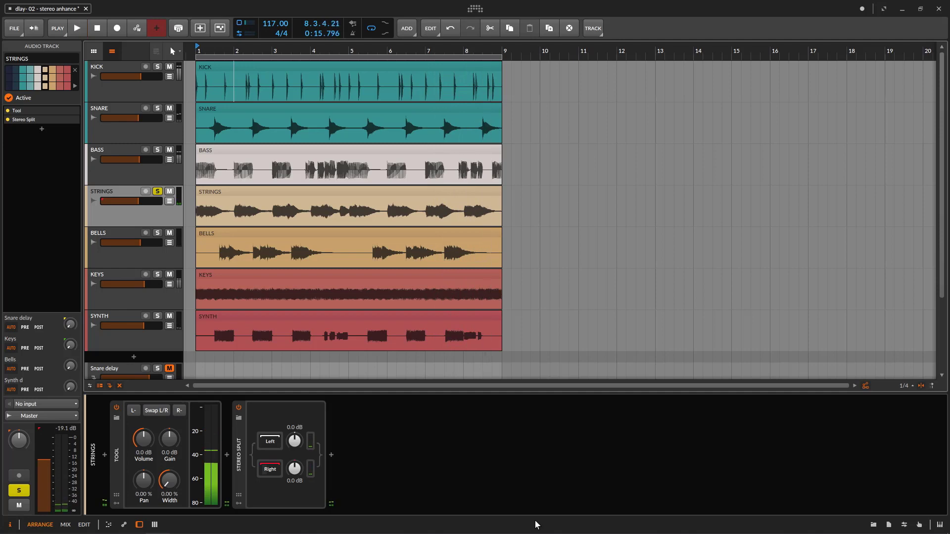
- Show the Right chain of the Stereo Split with its Delay-1 device, and start playback
left_click(256, 447)
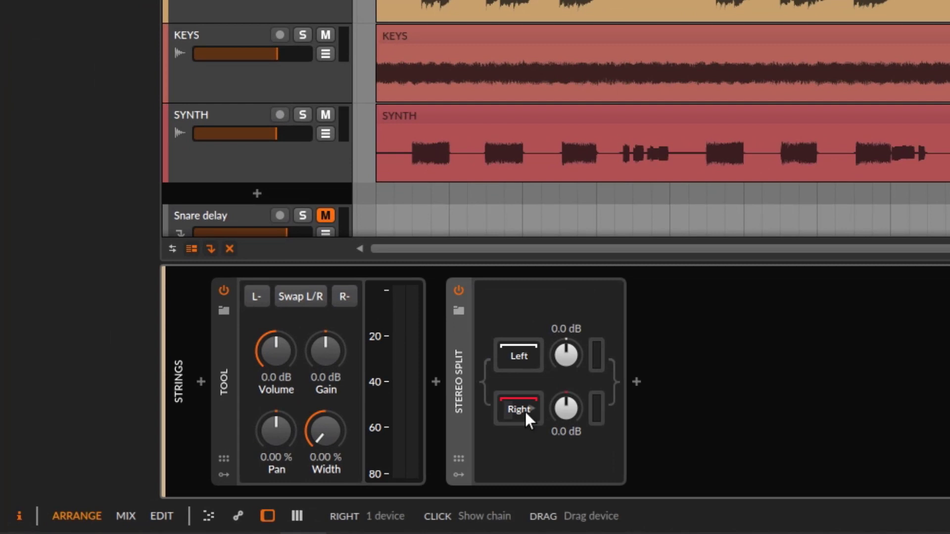
left_click(531, 409)
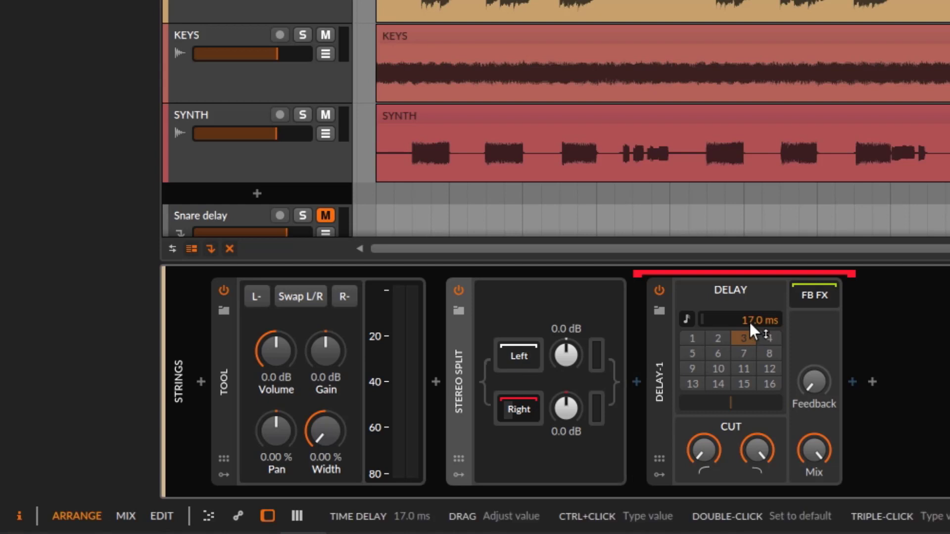
key("space")
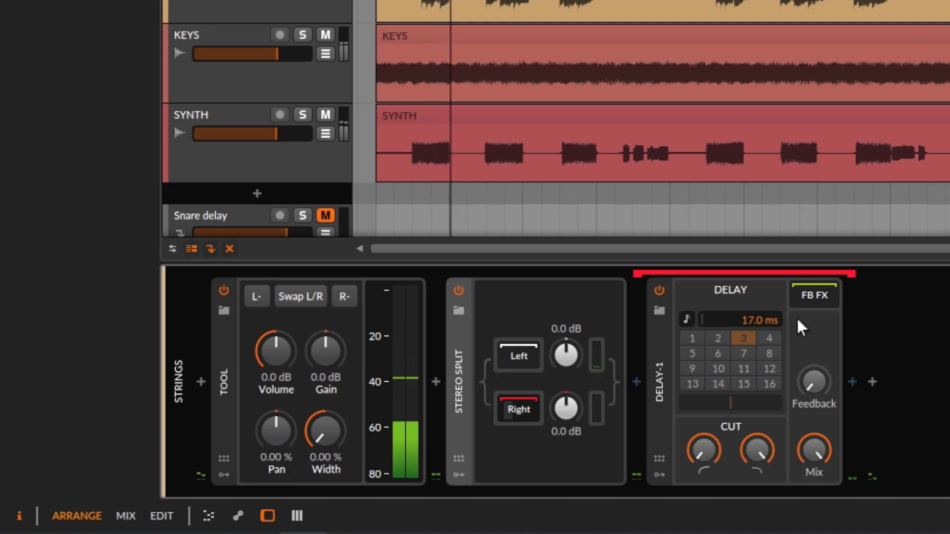
- Audition Delay-1 times of 32, 97, 24 and 10 ms on the Right chain, and set the delay time to 22 ms
mouse_move(761, 322)
left_mouse_down()
mouse_move(761, 331)
mouse_move(761, 300)
mouse_move(761, 328)
left_mouse_up()
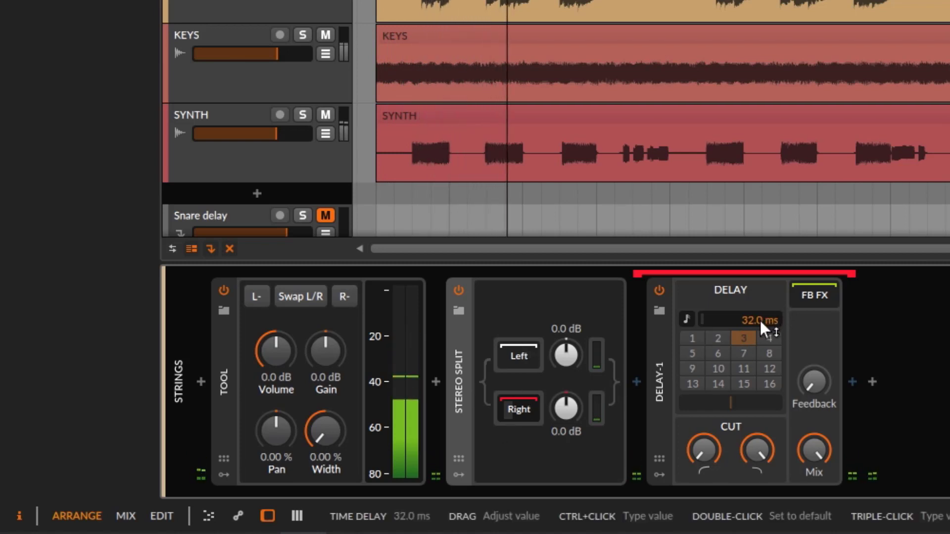
left_click_drag(759, 319, 759, 287)
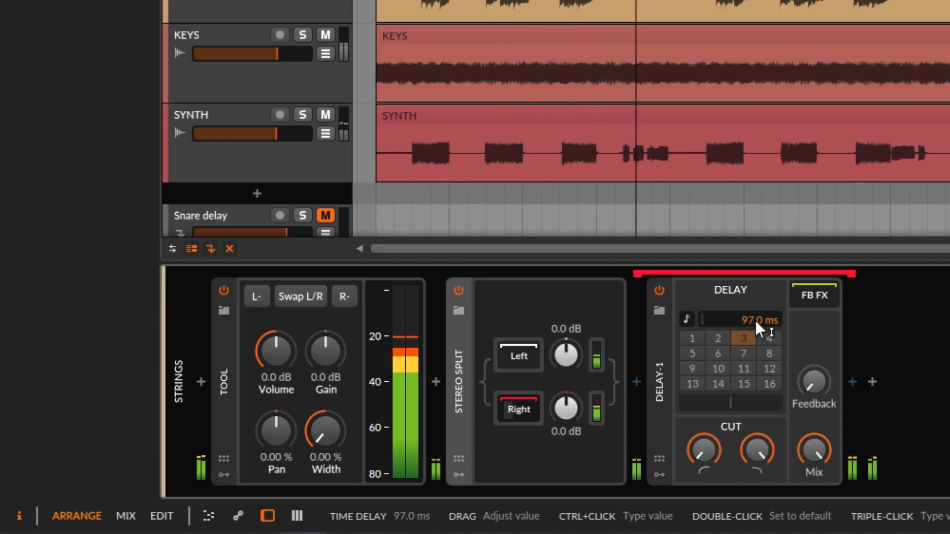
left_click_drag(755, 318, 755, 359)
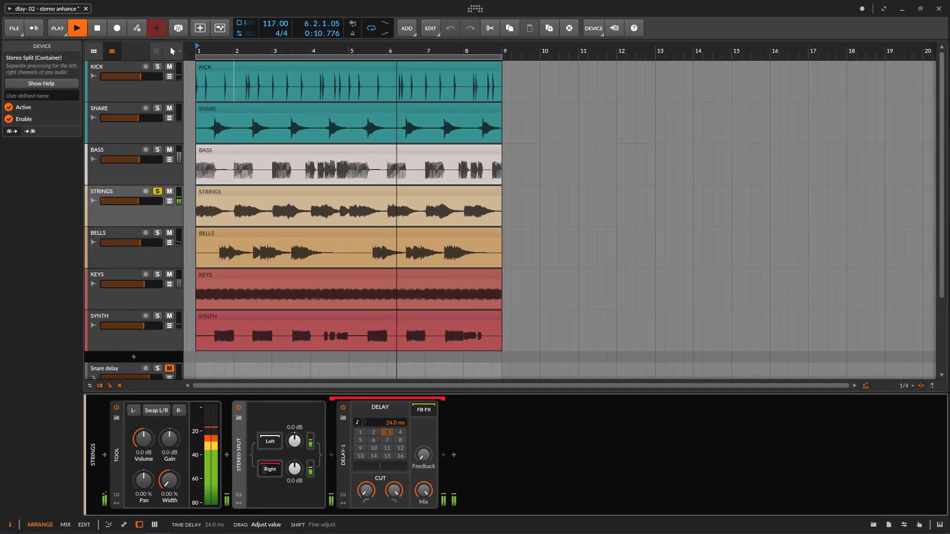
left_click_drag(386, 423, 386, 429)
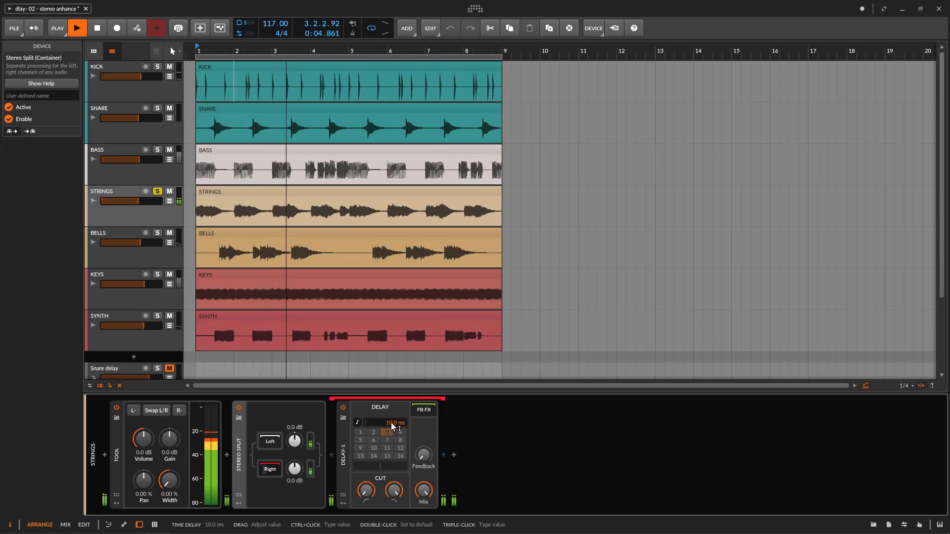
left_click_drag(392, 427, 392, 412)
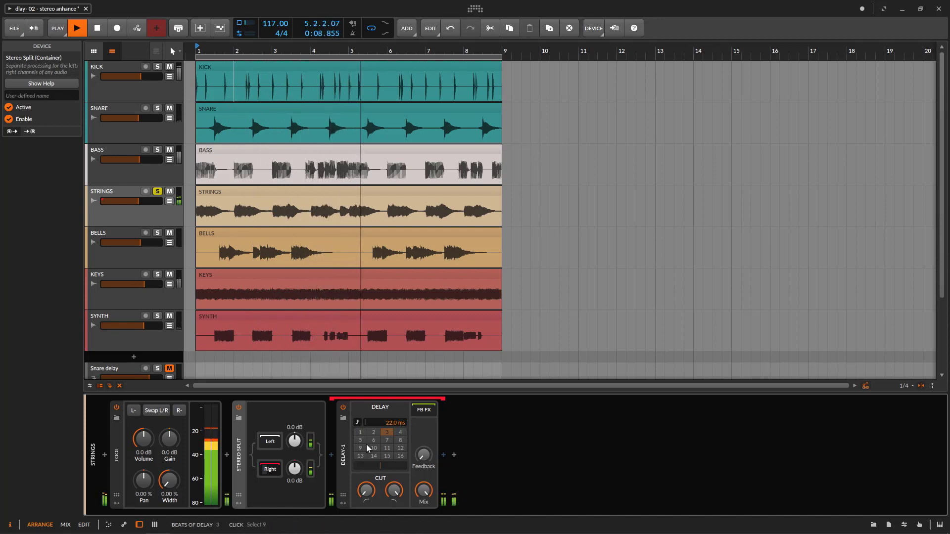
- Stop playback and collapse the Delay-1 and Stereo Split devices on the STRINGS track
key("space")
double_click(345, 442)
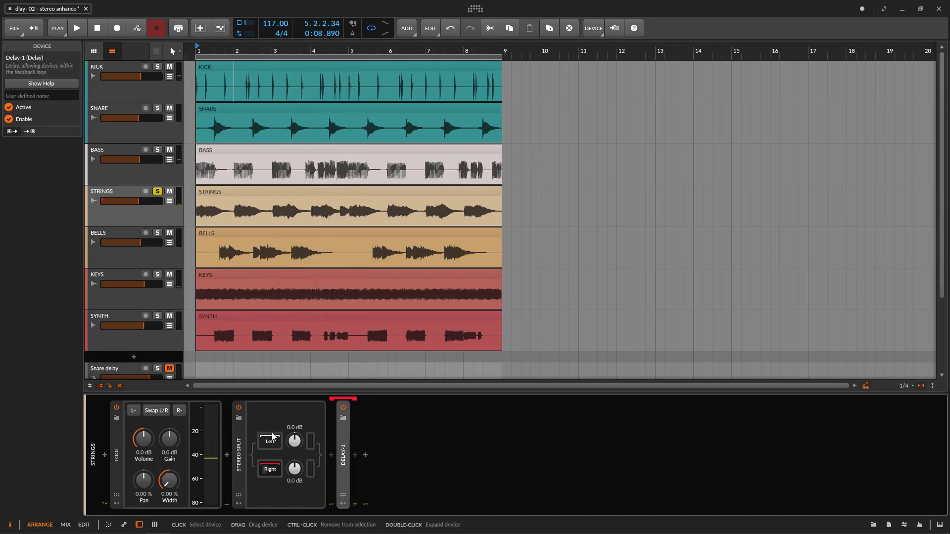
double_click(241, 436)
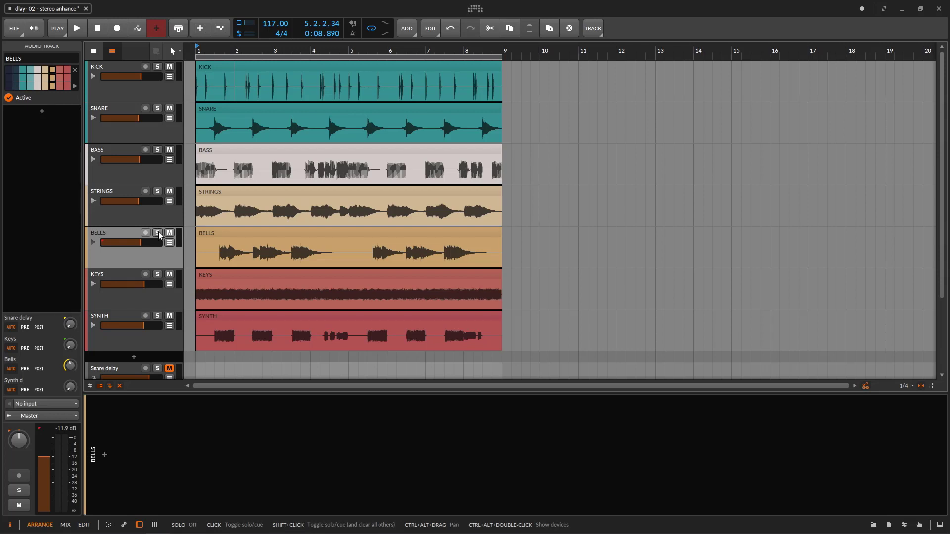
- Solo the BELLS track and play it with the delay effect tracks muted
left_click(158, 233)
scroll(163, 237, "down", 3)
key("space")
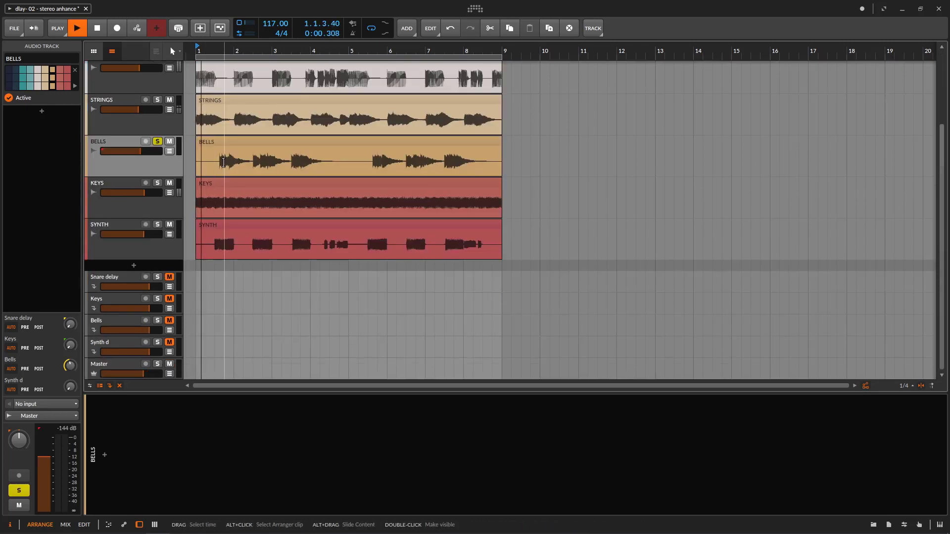
double_click(130, 175)
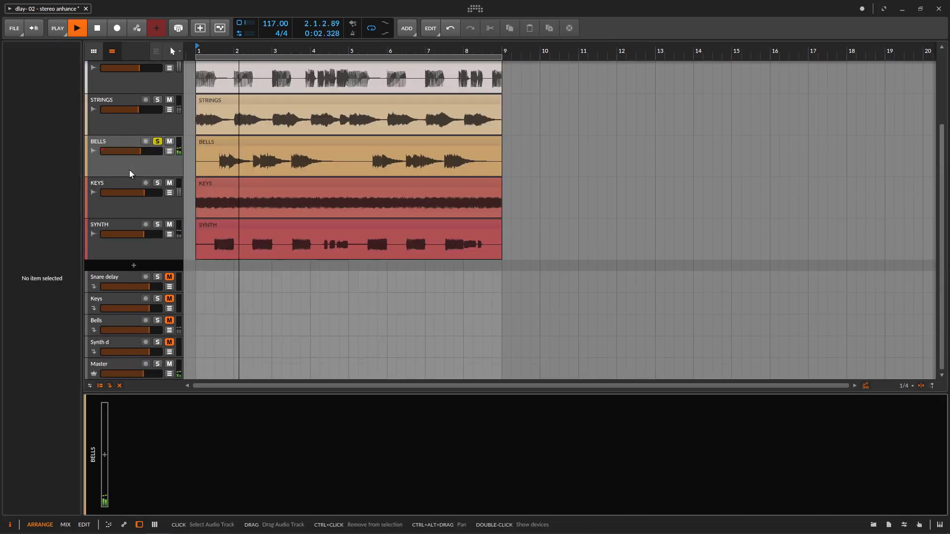
left_click(130, 173)
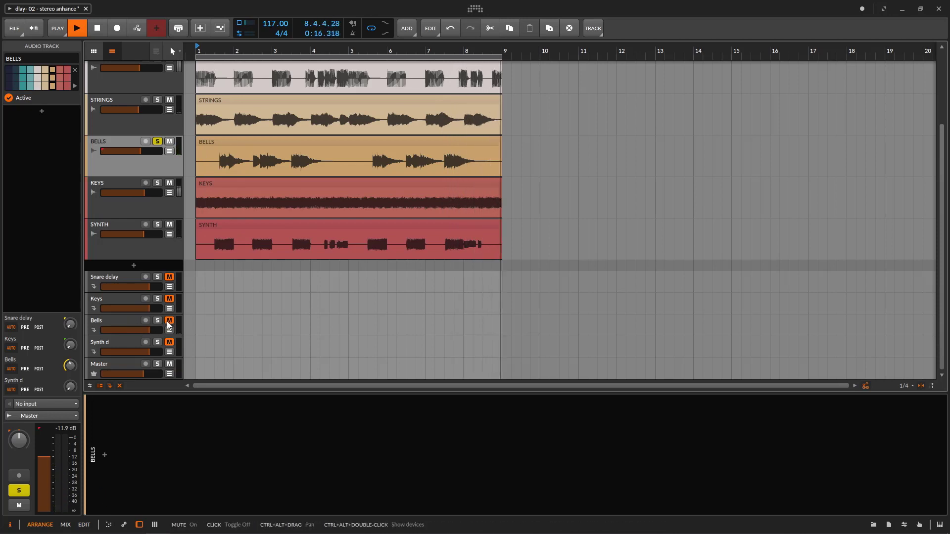
- Unmute and solo the Bells effect track to hear BELLS with its delay, view its device chain, and stop playback
left_click(157, 320)
left_click(124, 323)
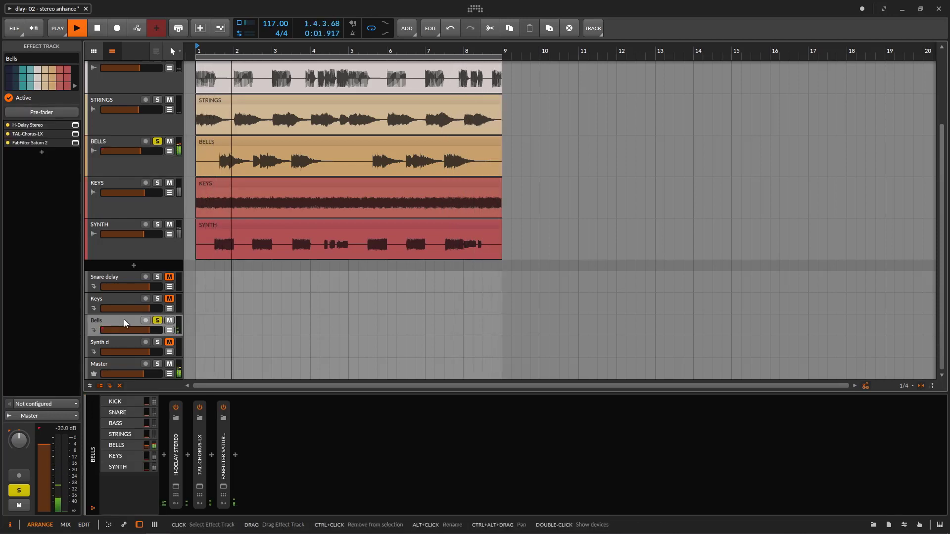
left_click(151, 165)
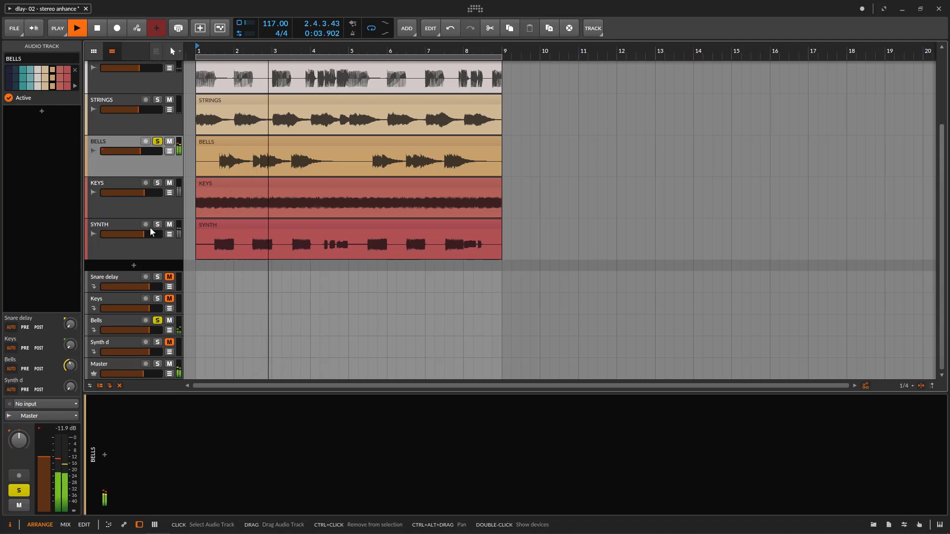
left_click(126, 324)
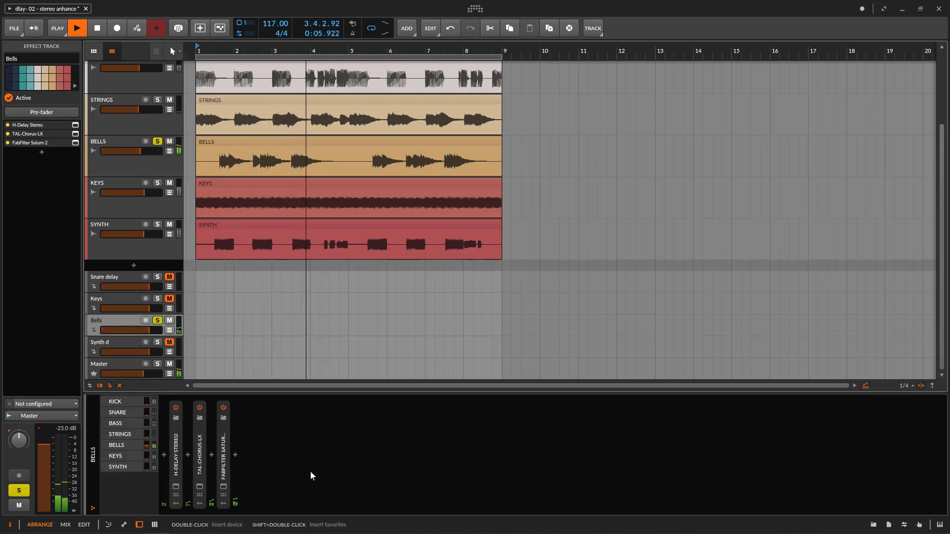
key("space")
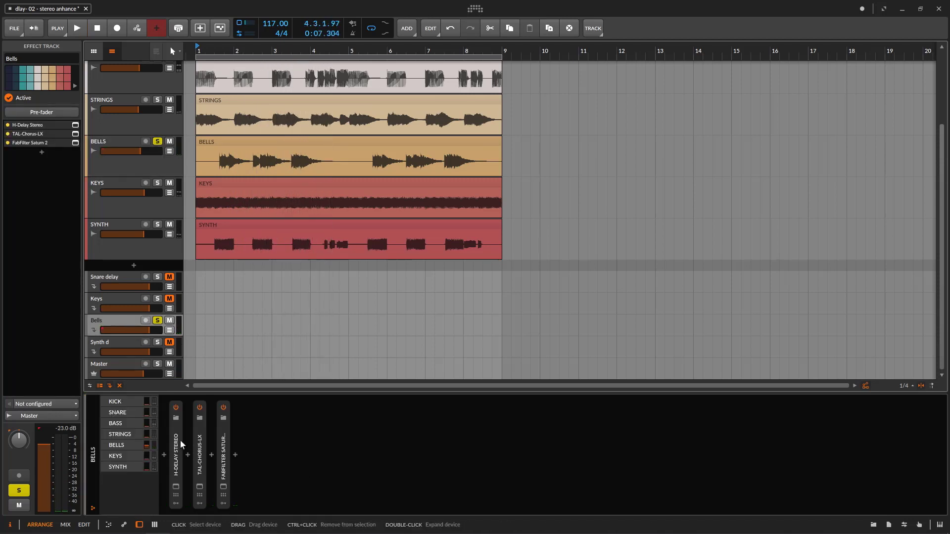
- Expand the Bells effect track's H-Delay Stereo device and open its plug-in window
double_click(180, 445)
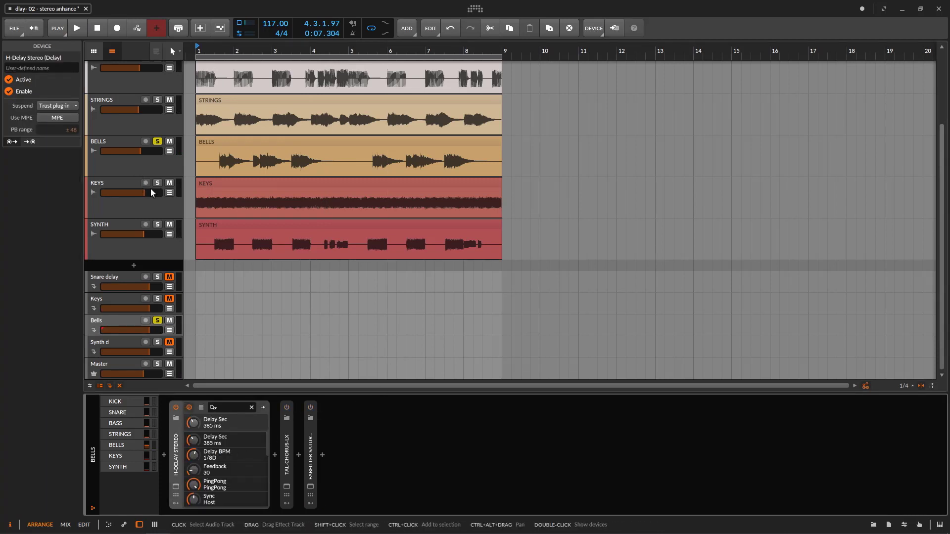
left_click(175, 488)
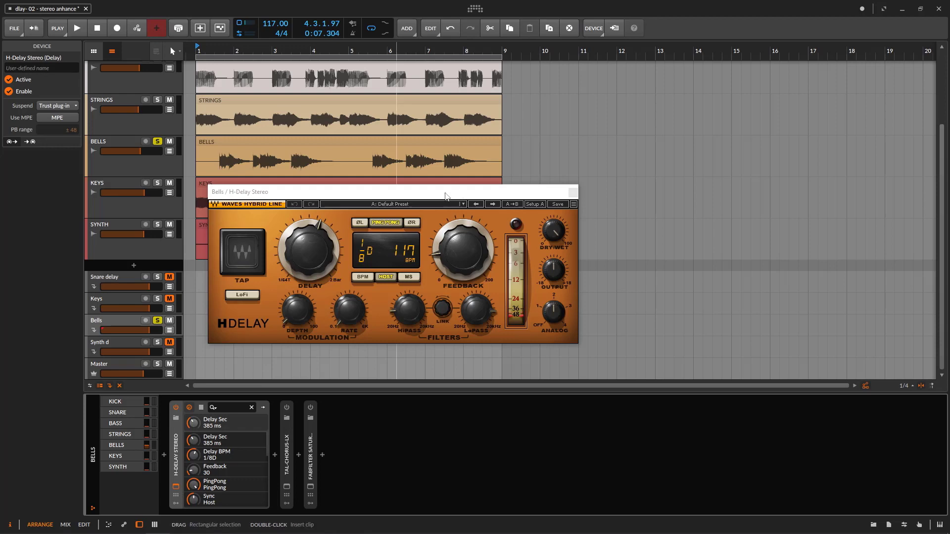
- Play the bells with the H-Delay time changed to 1/8, and return the delay time to 1/8D
left_click_drag(444, 193, 742, 92)
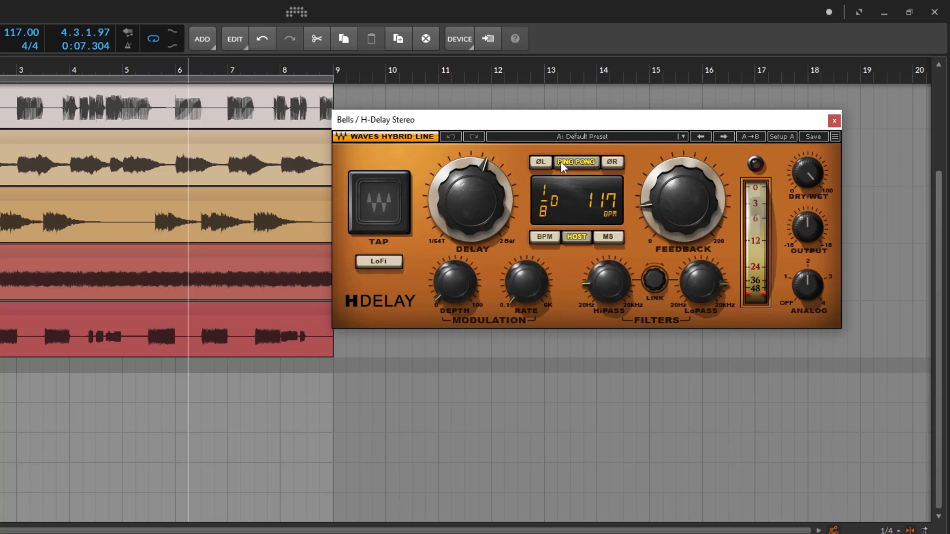
key("space")
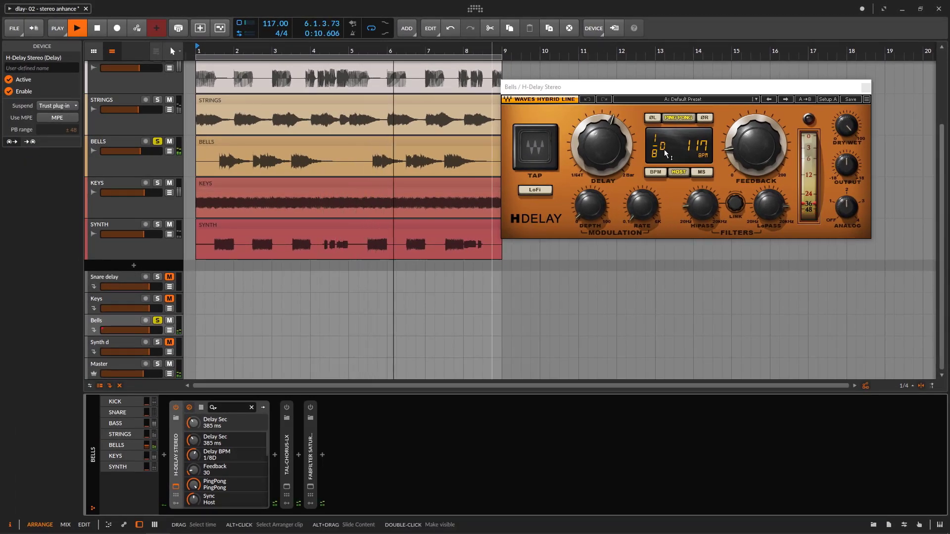
left_click(602, 145)
left_click_drag(615, 148, 615, 152)
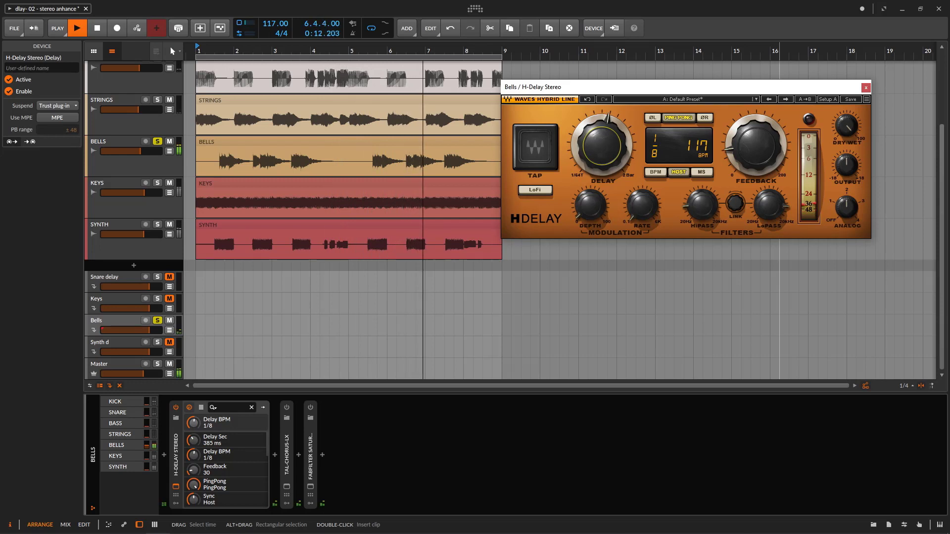
left_click_drag(602, 146, 602, 141)
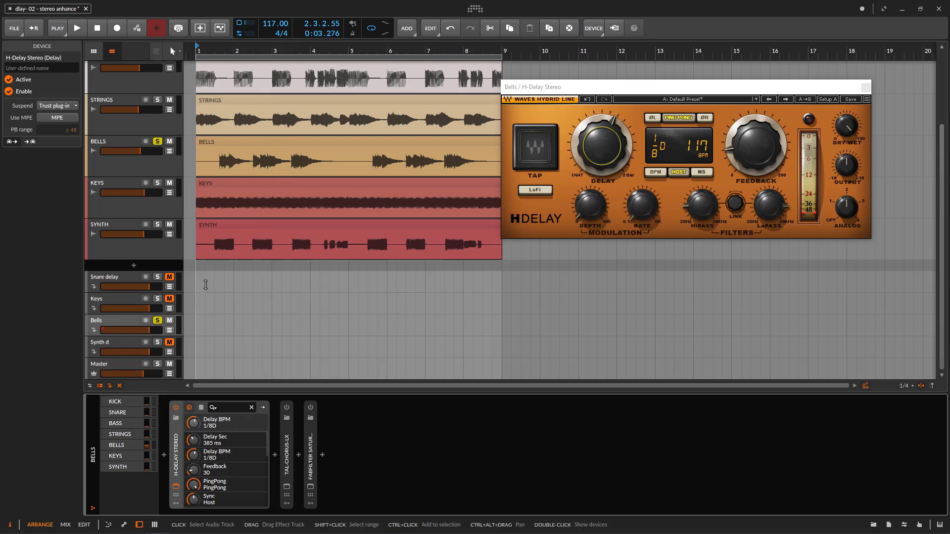
- During playback, enable TAL-Chorus-LX on the Bells effect track, open its plug-in window, and compare the sound with the chorus bypassed
key("space")
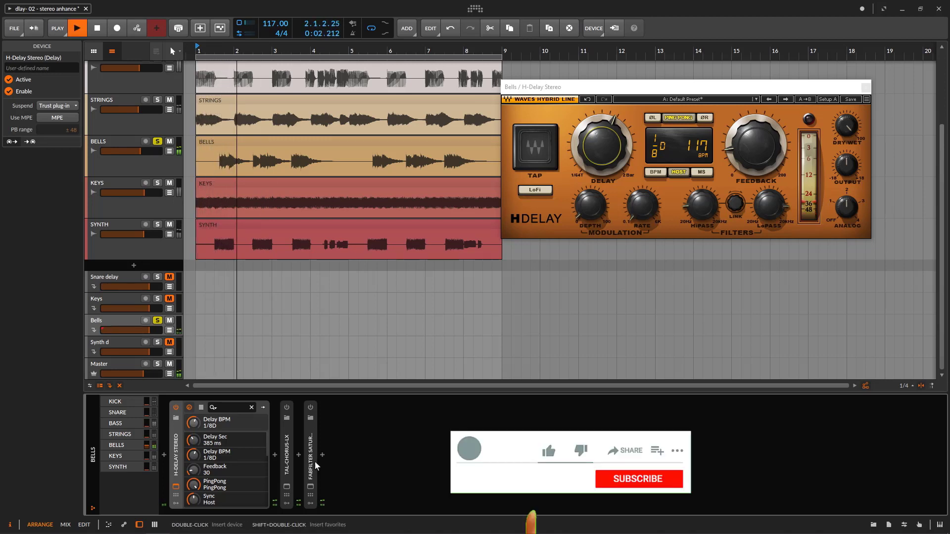
left_click(286, 408)
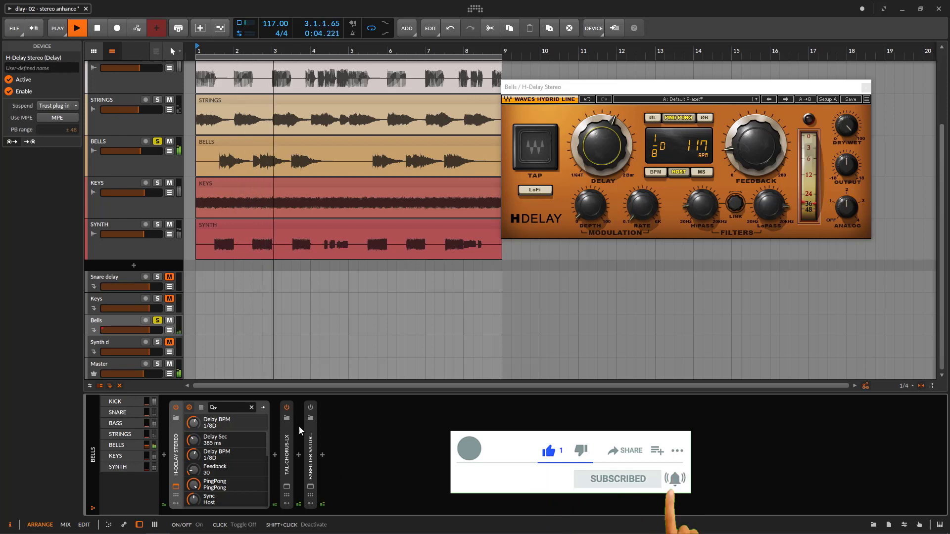
double_click(290, 462)
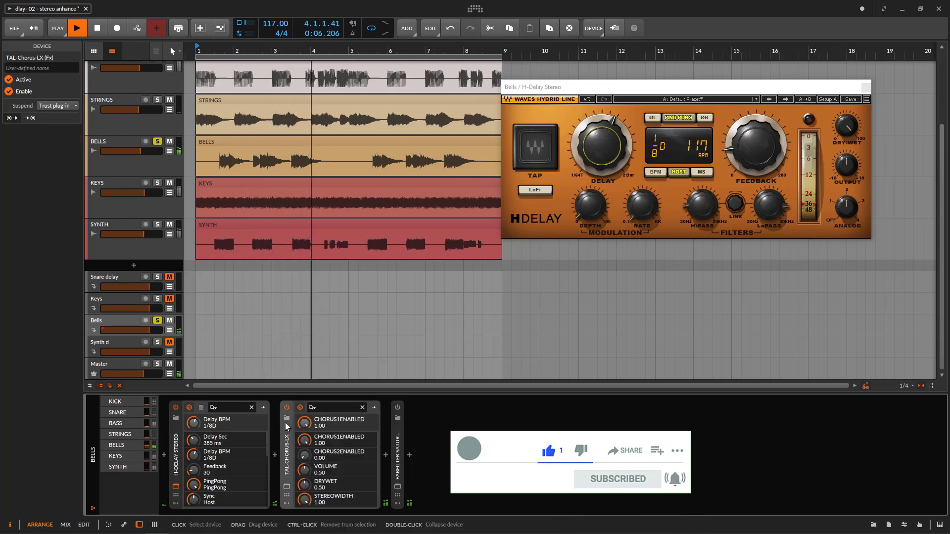
left_click(286, 487)
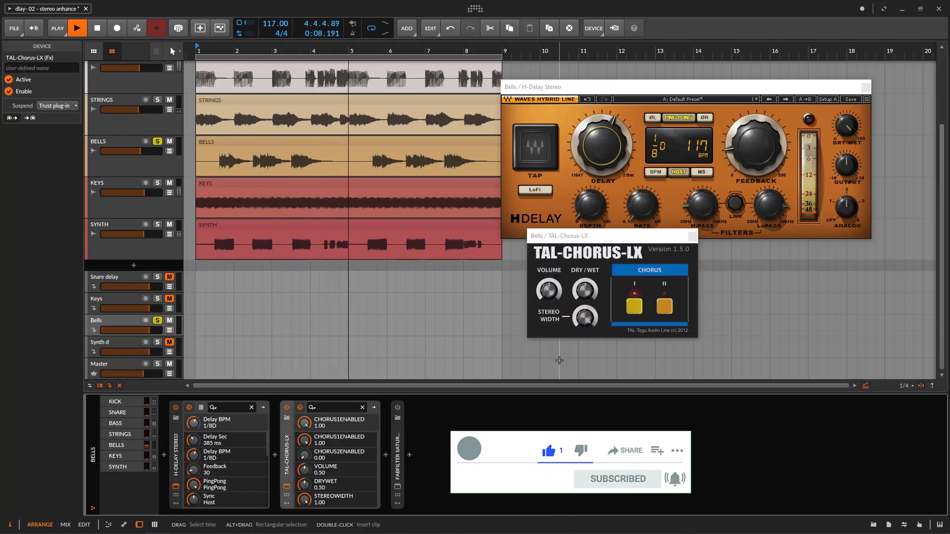
left_click(287, 408)
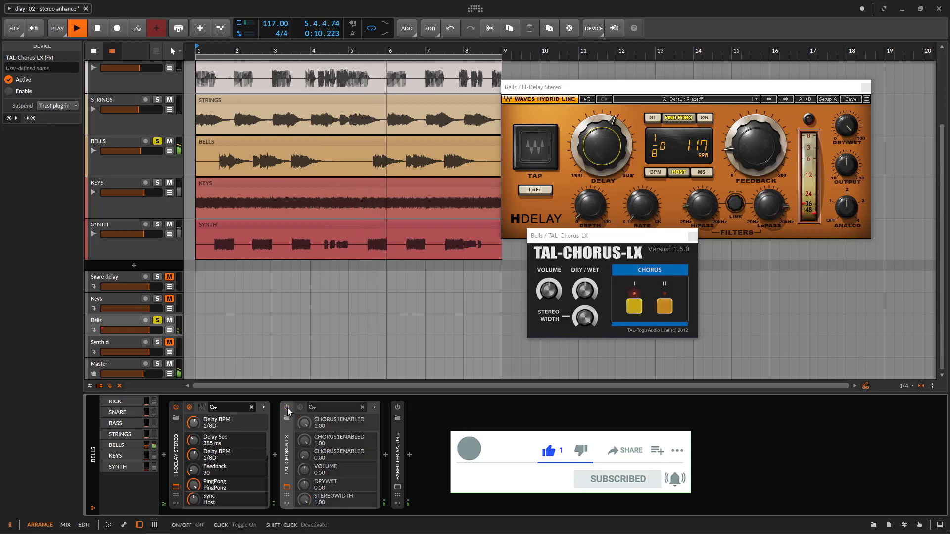
left_click(286, 407)
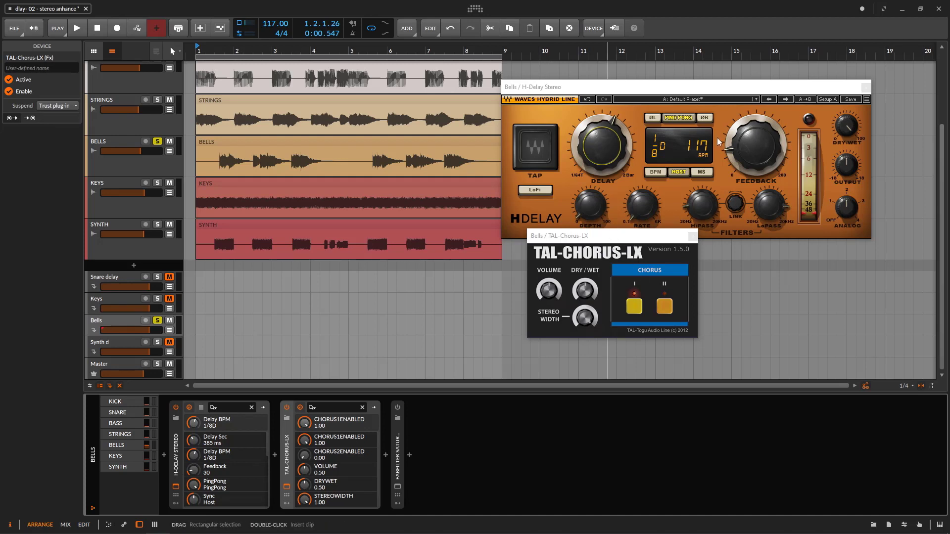
- Play the bells with H-Delay Stereo bypassed, compare TAL-Chorus-LX off and on, and re-enable the delay
left_click_drag(672, 237, 721, 235)
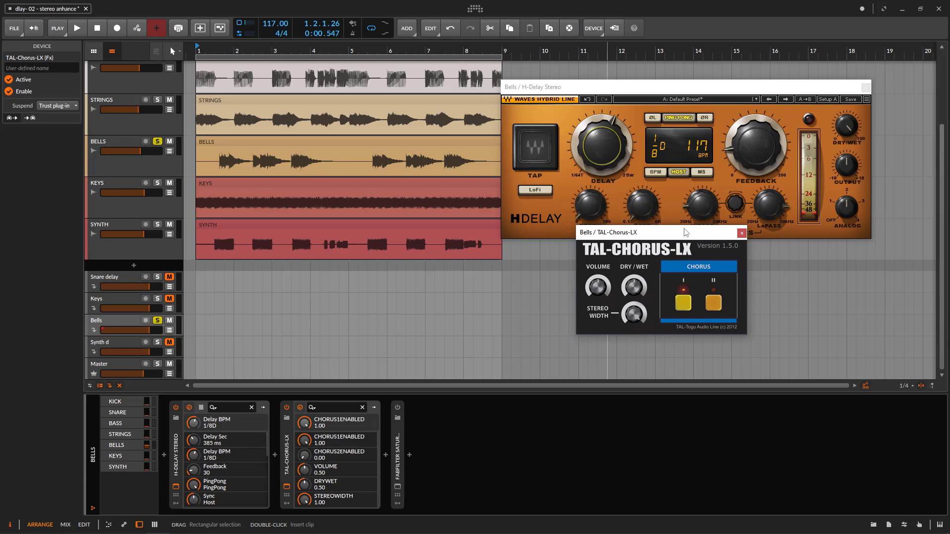
left_click(175, 408)
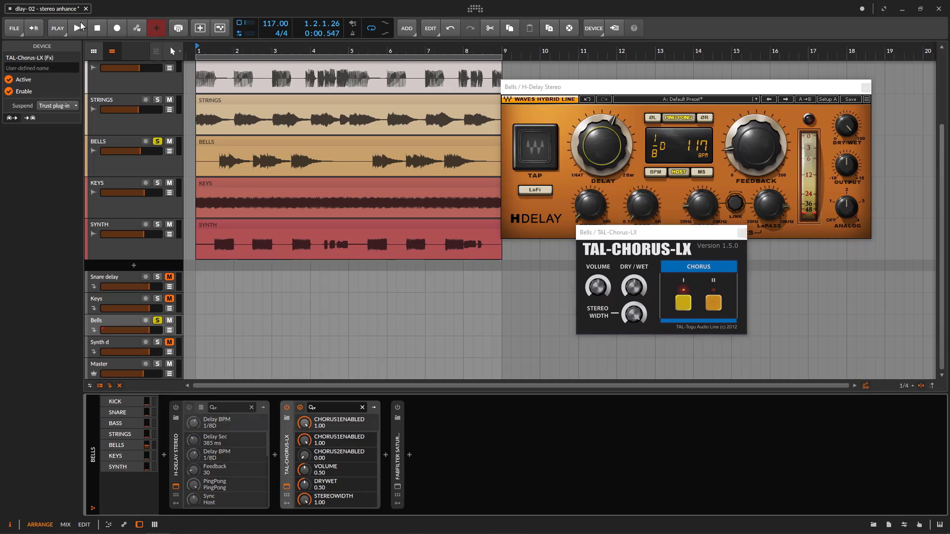
key("space")
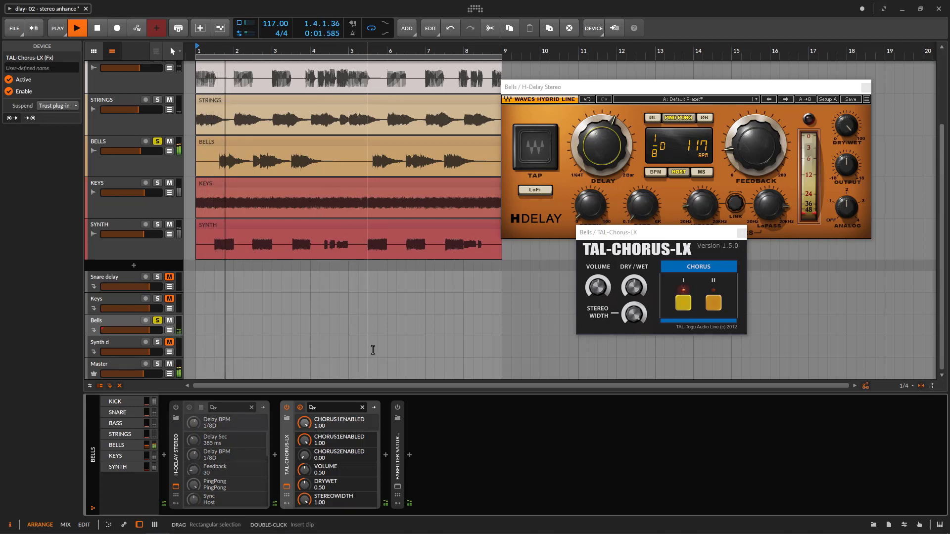
left_click(286, 409)
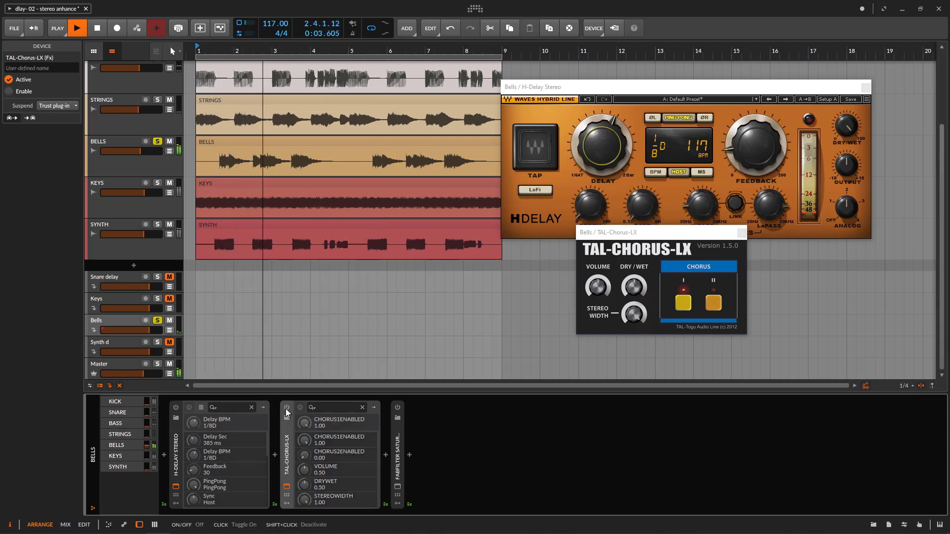
left_click(287, 408)
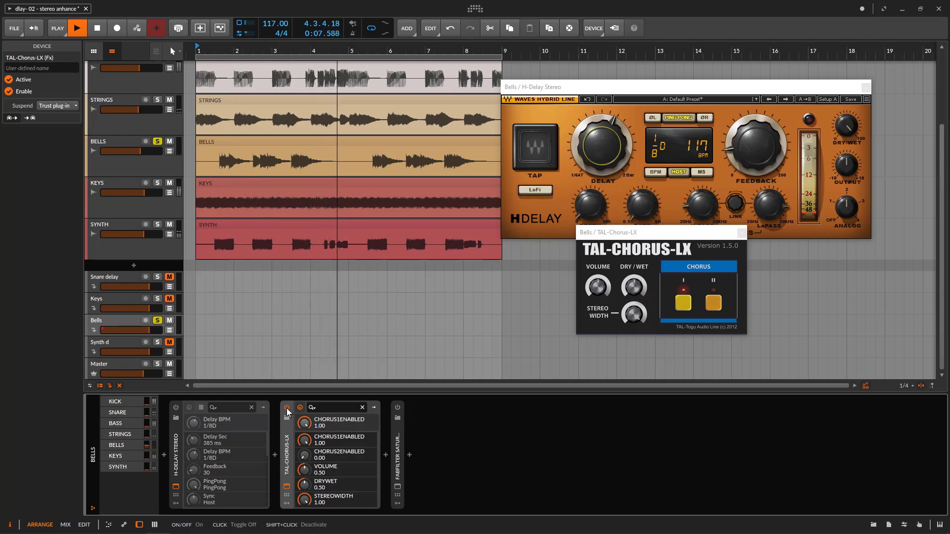
left_click(176, 407)
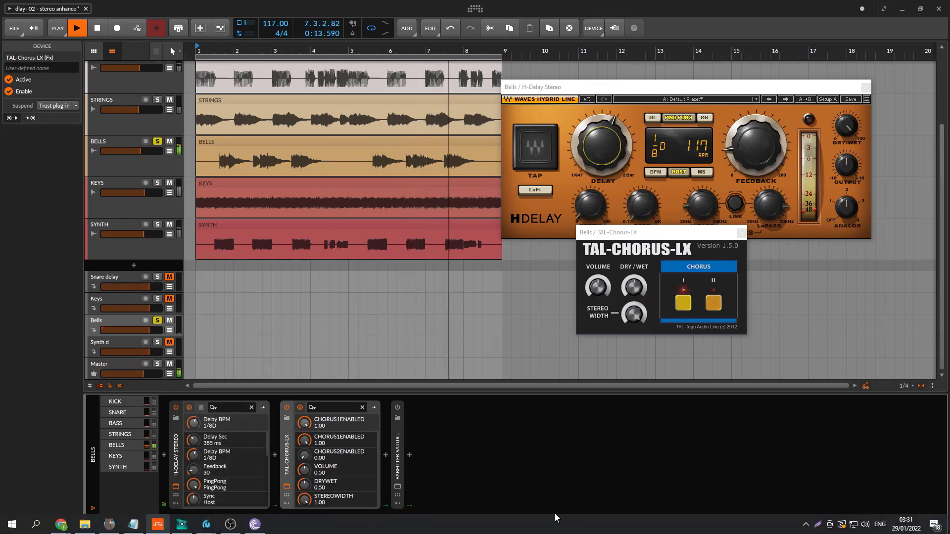
- Close the chorus and delay plug-in windows, and enable FabFilter Saturn 2 on the Bells effect track with its plug-in window open
left_click(741, 232)
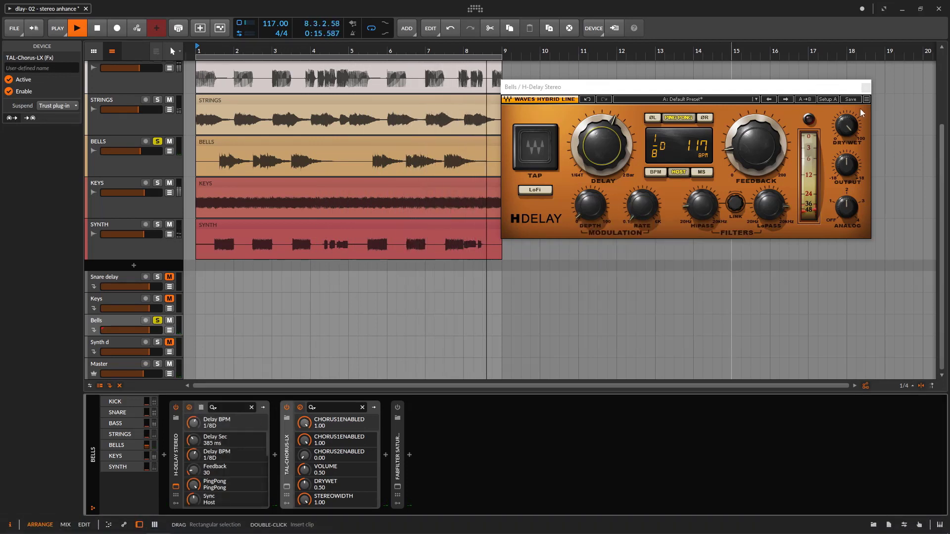
left_click(869, 88)
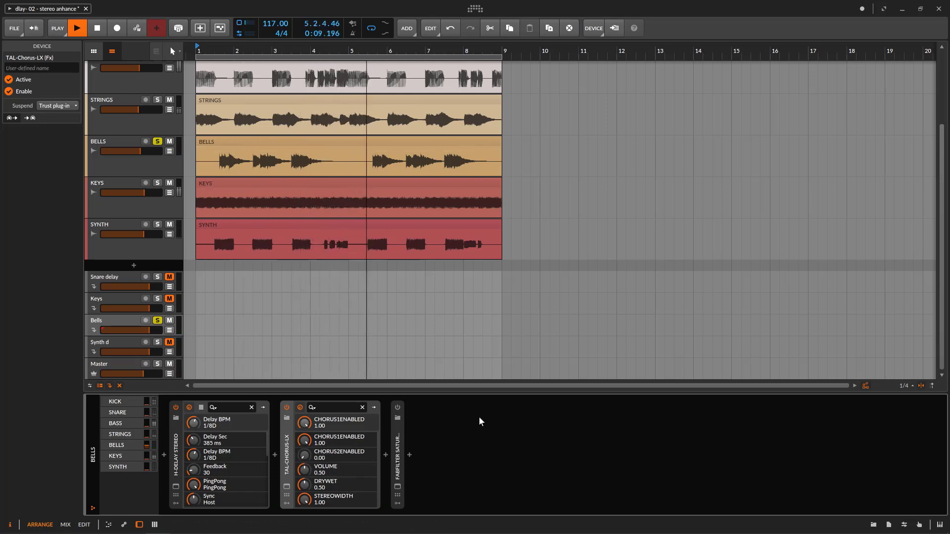
double_click(398, 442)
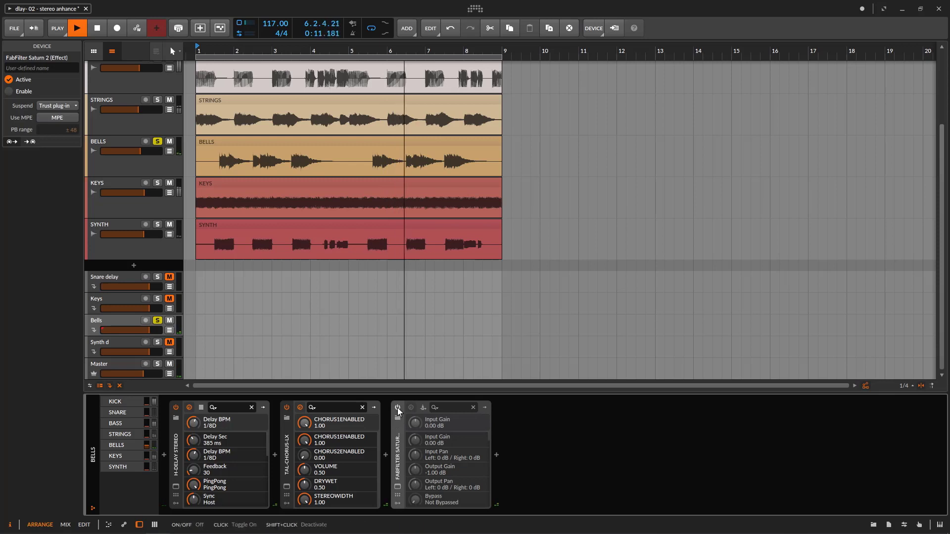
left_click(398, 409)
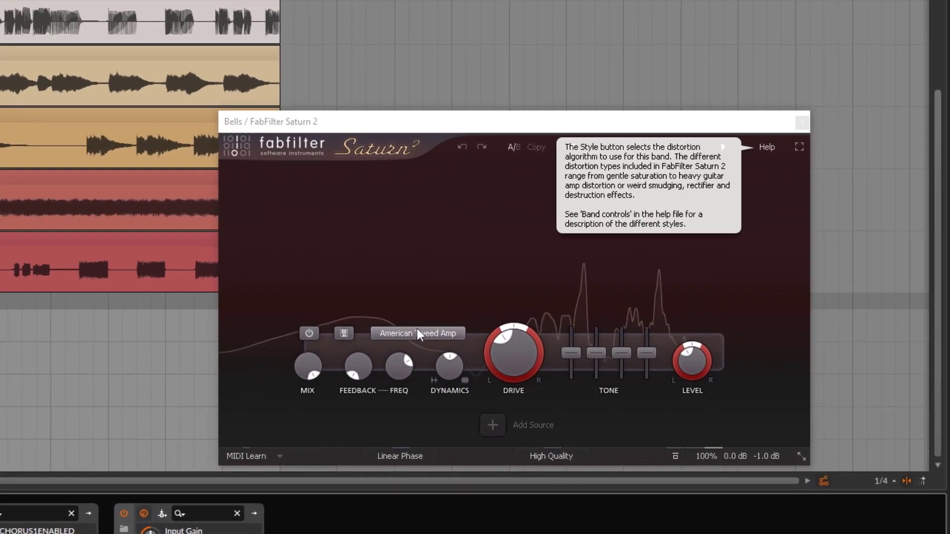
mouse_move(653, 296)
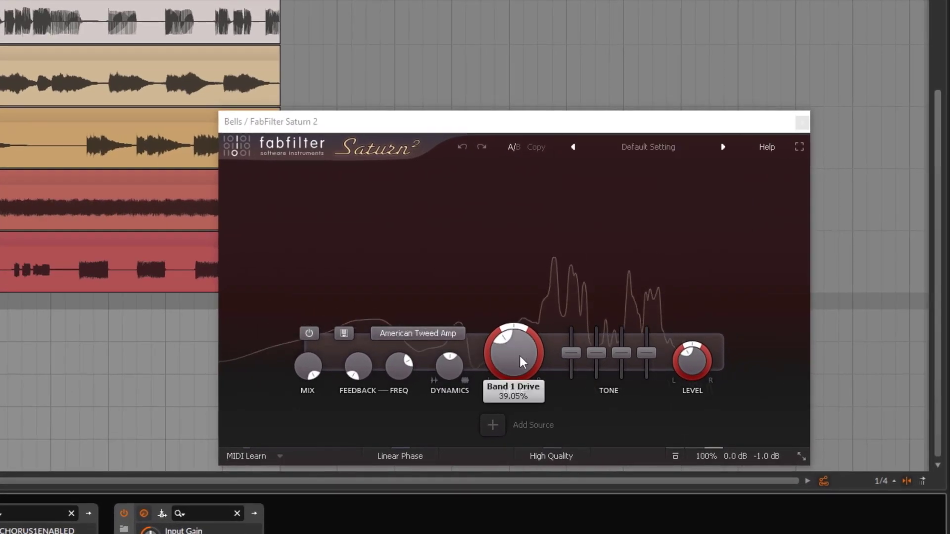
mouse_move(520, 357)
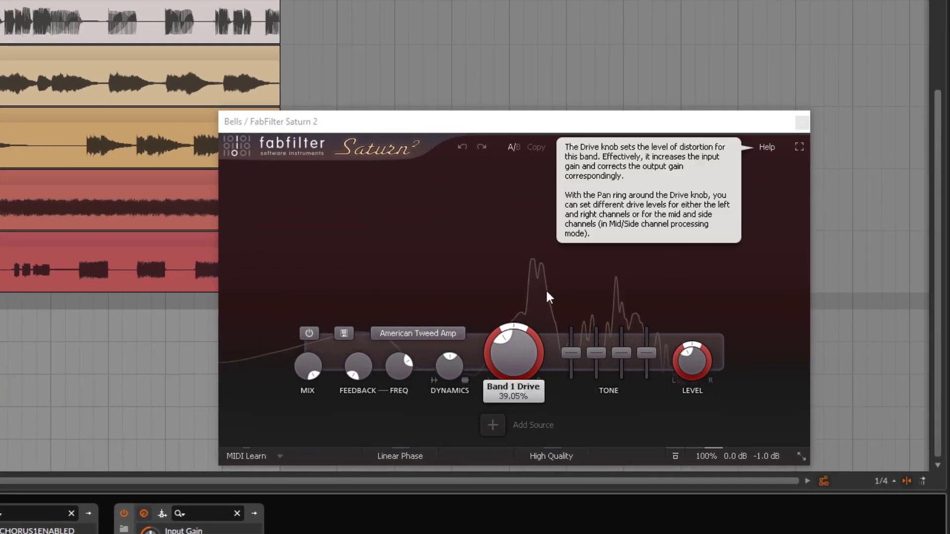
left_click_drag(545, 121, 616, 22)
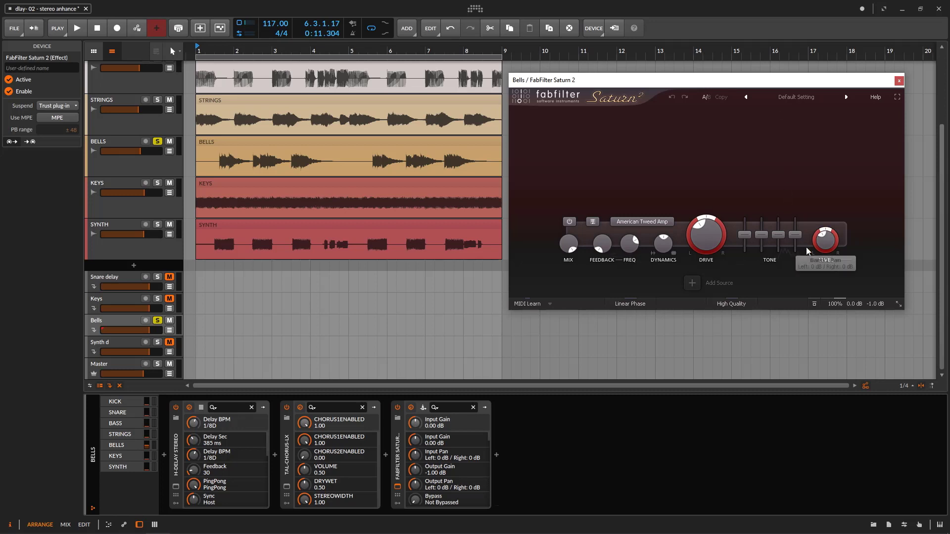
- Play the bells, compare the sound with FabFilter Saturn 2 bypassed and enabled, and stop playback
key("space")
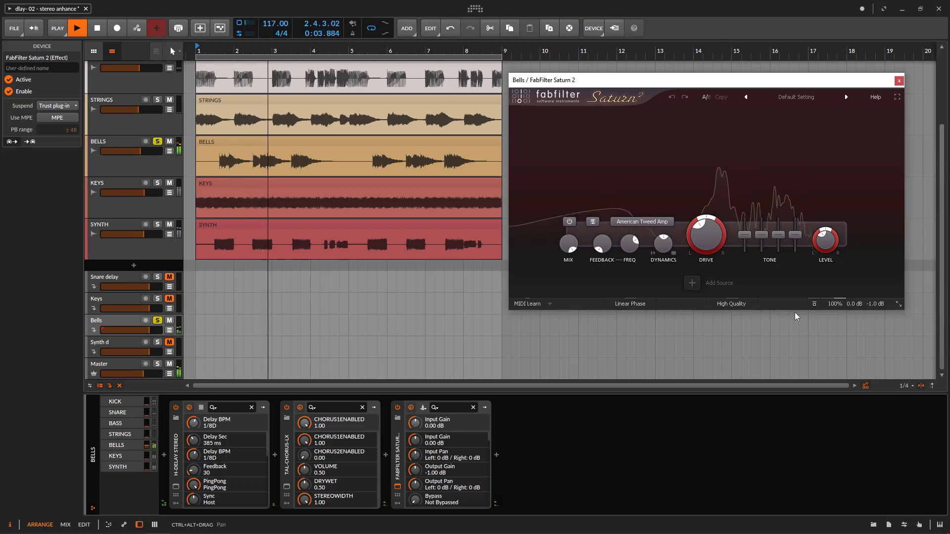
left_click(396, 408)
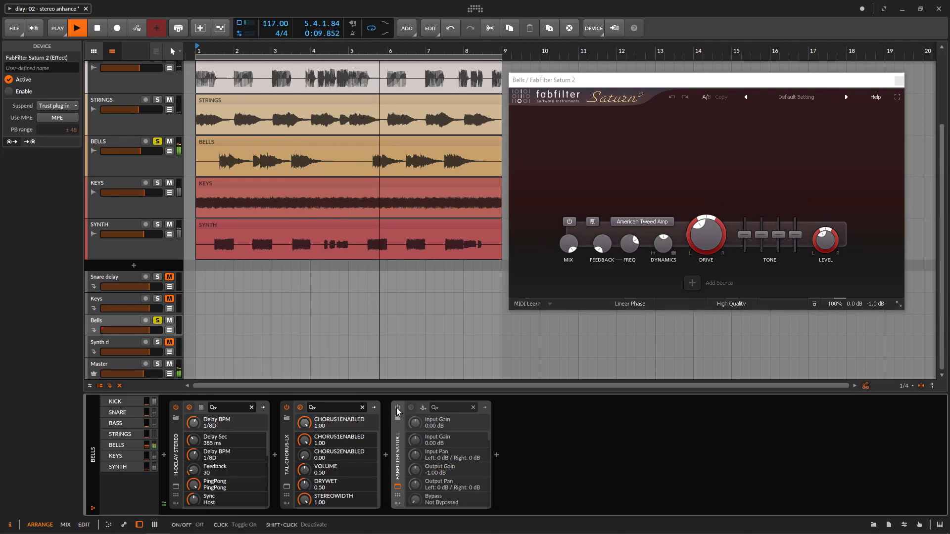
left_click(397, 408)
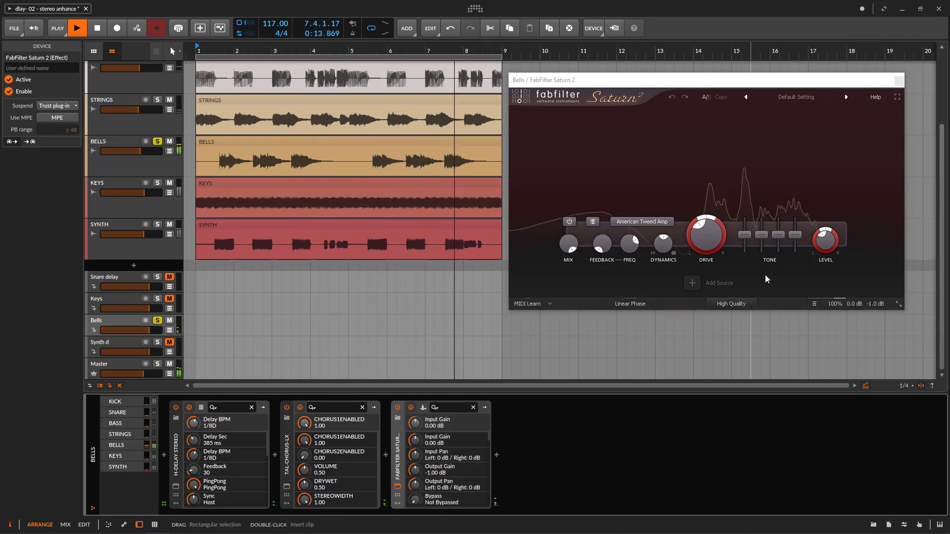
key("space")
- Change Saturn 2's Band 1 distortion style to Old Tape
left_click(638, 225)
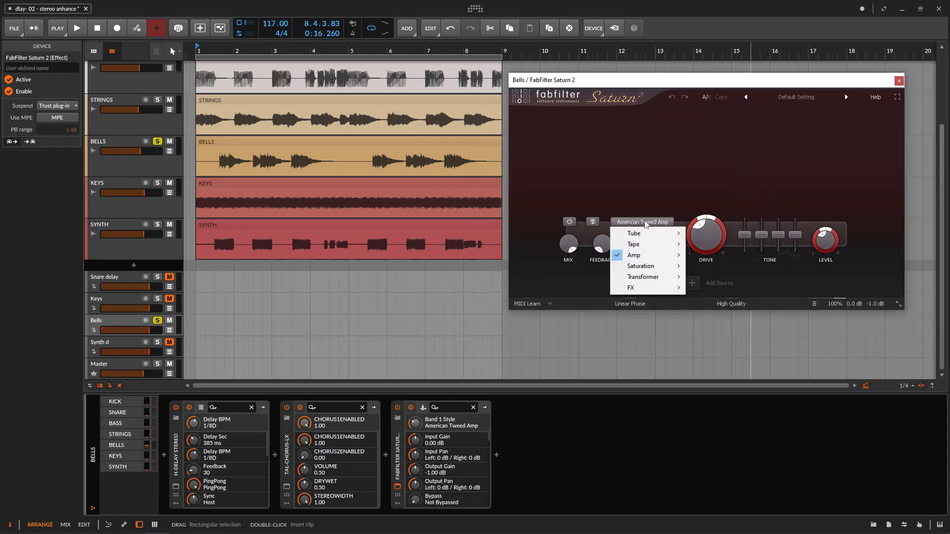
mouse_move(682, 258)
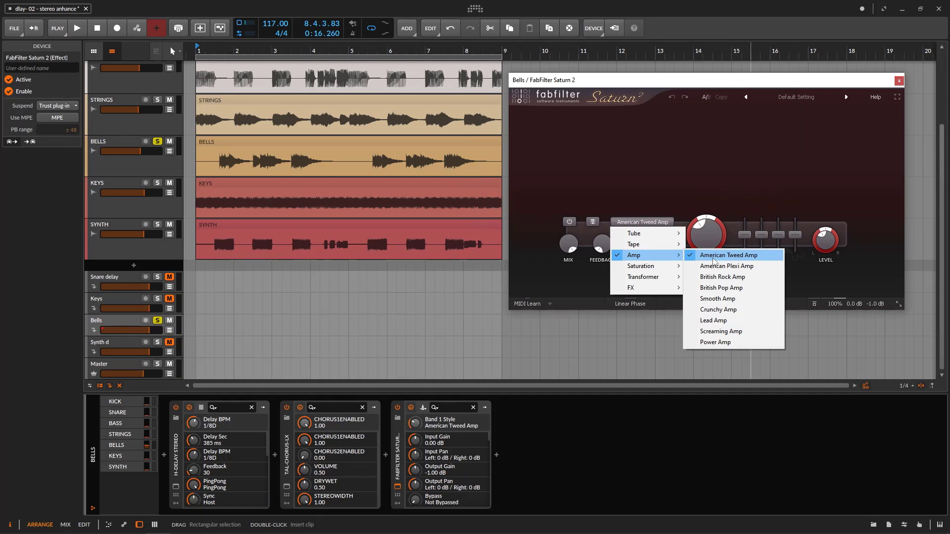
mouse_move(658, 233)
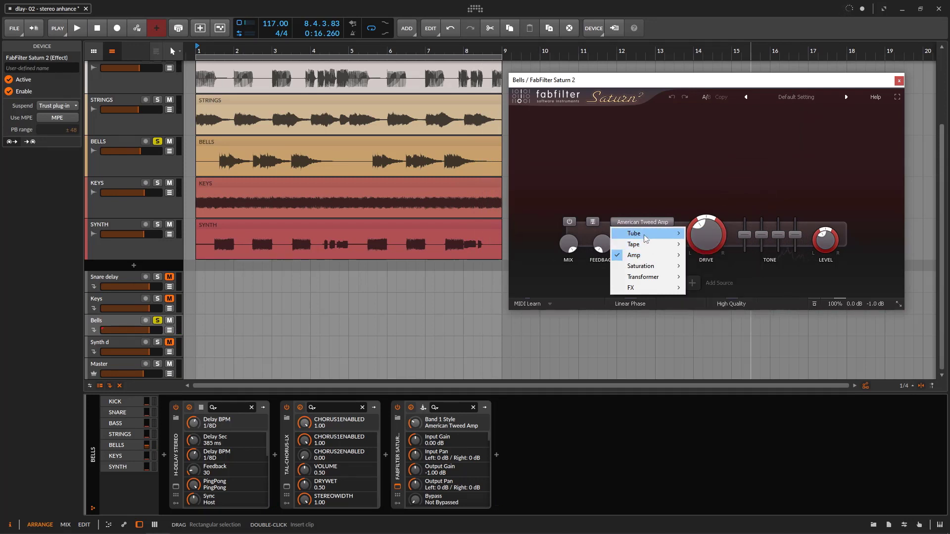
mouse_move(645, 248)
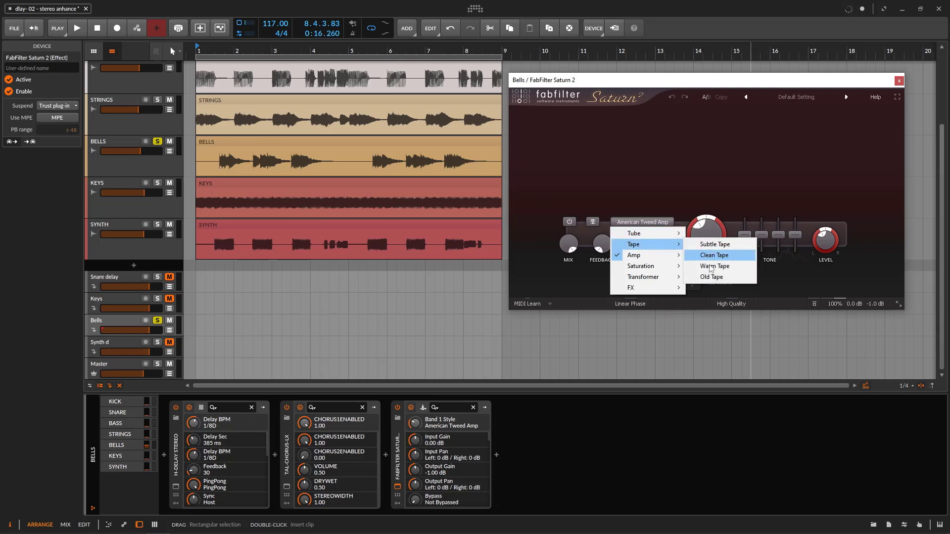
left_click(712, 277)
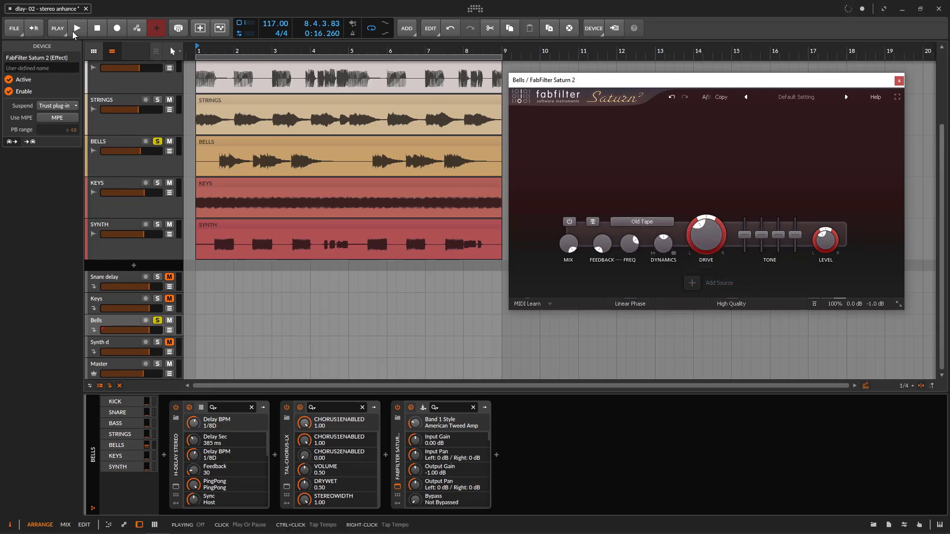
- Play the bells, raise Saturn 2's Band 1 Drive to 79.03%, and bypass the device to compare
left_click(75, 29)
mouse_move(702, 227)
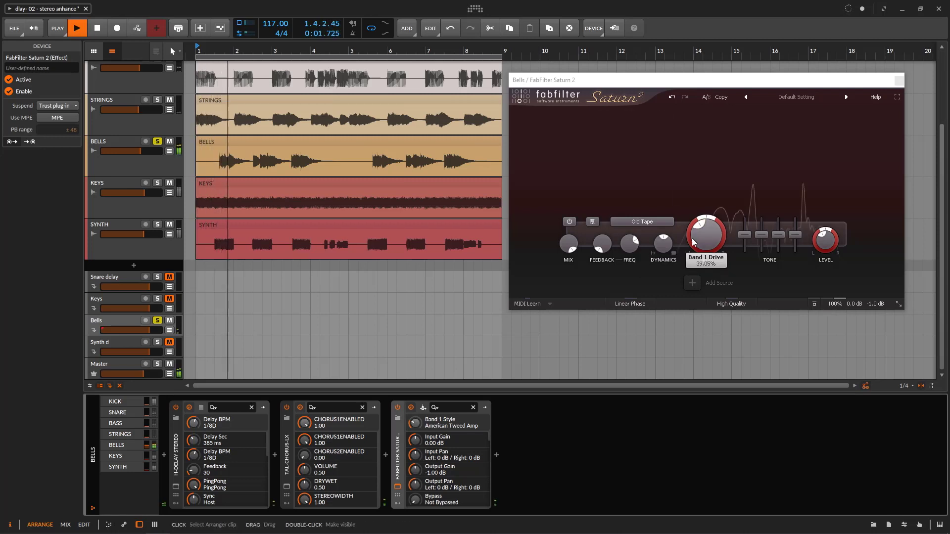
left_click_drag(693, 242, 705, 168)
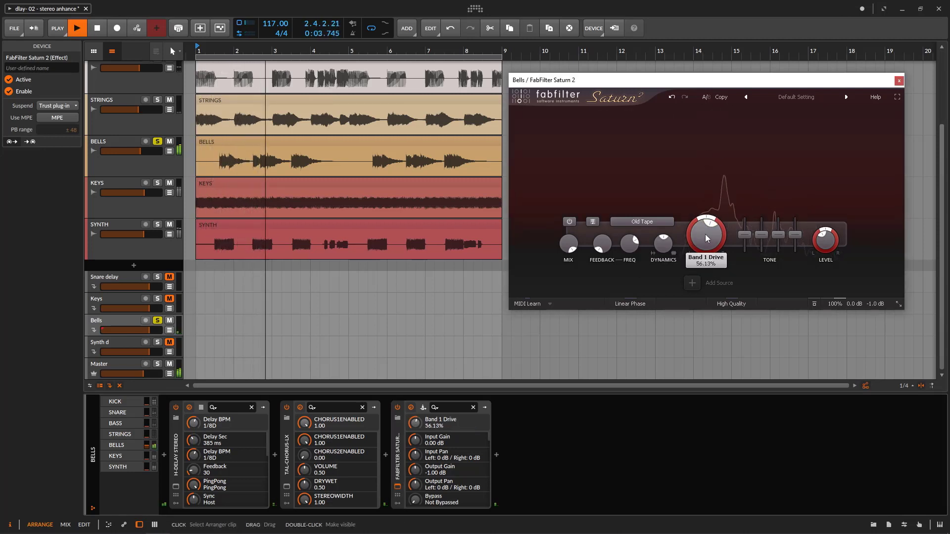
left_click_drag(704, 233, 702, 209)
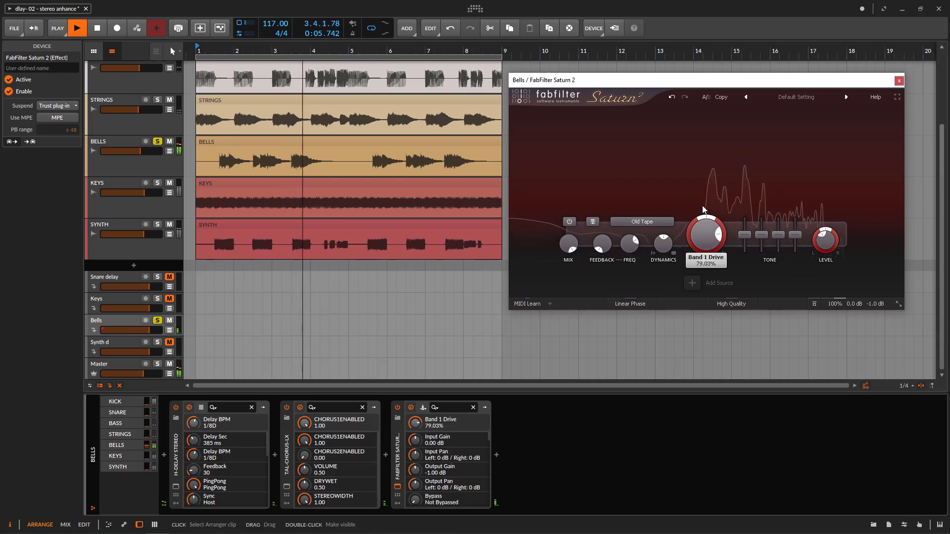
left_click(399, 408)
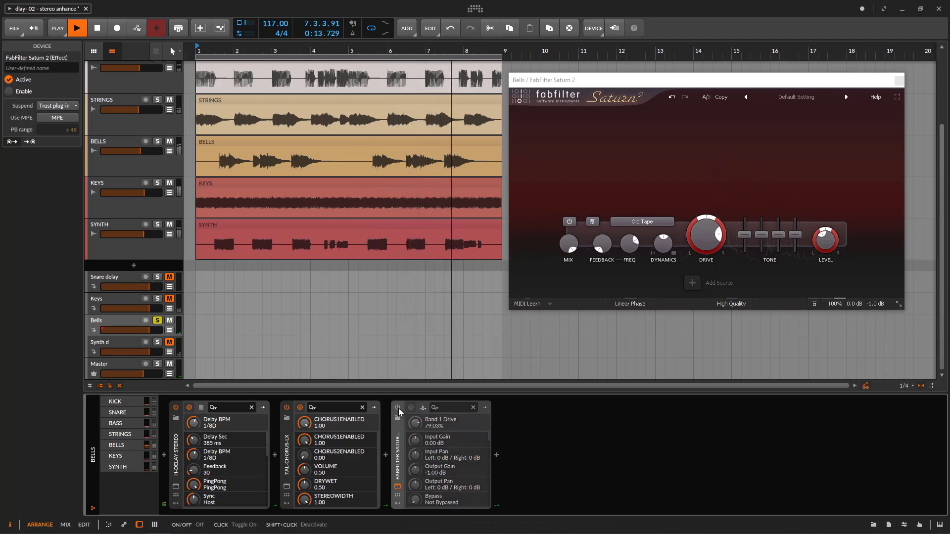
- Re-enable FabFilter Saturn 2 on the Bells effect track and set its Band 1 Dynamics to 0.216
left_click(399, 408)
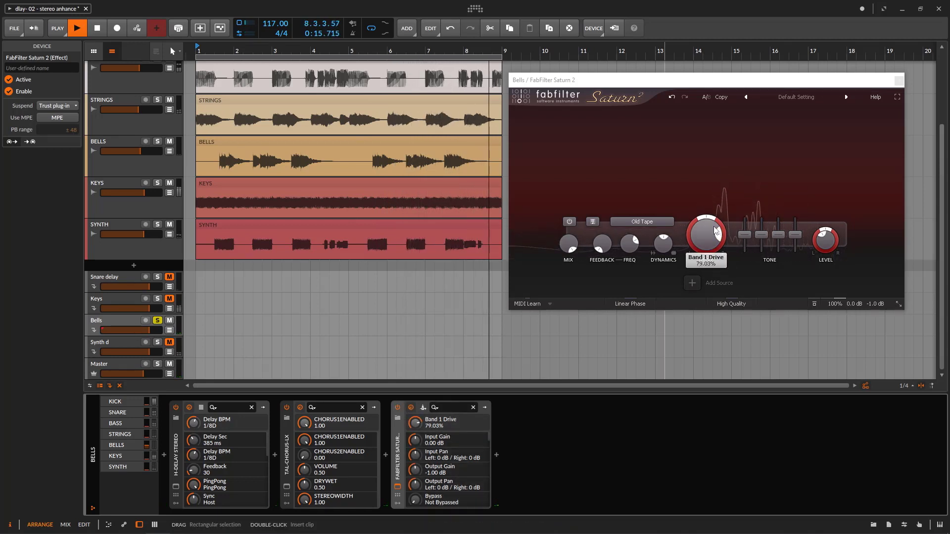
left_click_drag(664, 236, 665, 238)
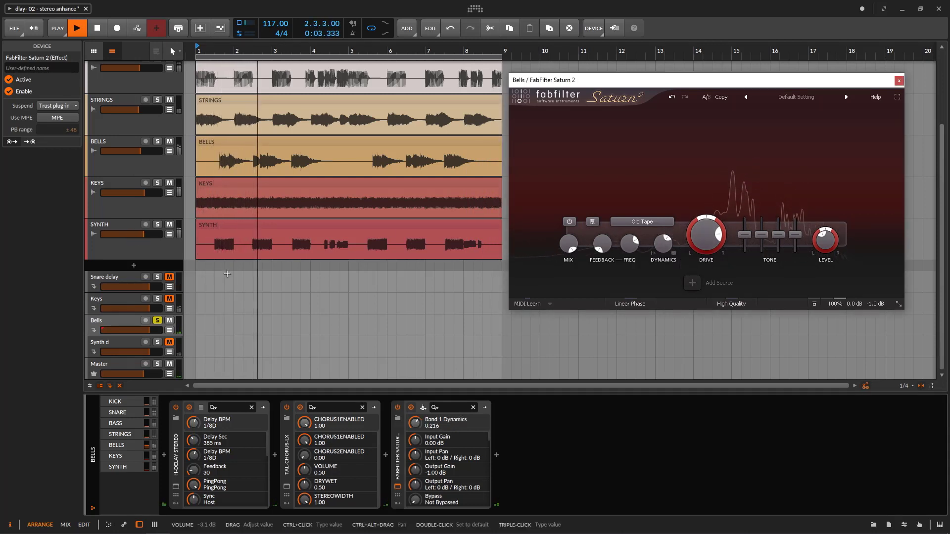
- Change Saturn 2's Band 1 distortion style to Warm Tube and raise its Drive past 81%
left_click(642, 221)
mouse_move(654, 233)
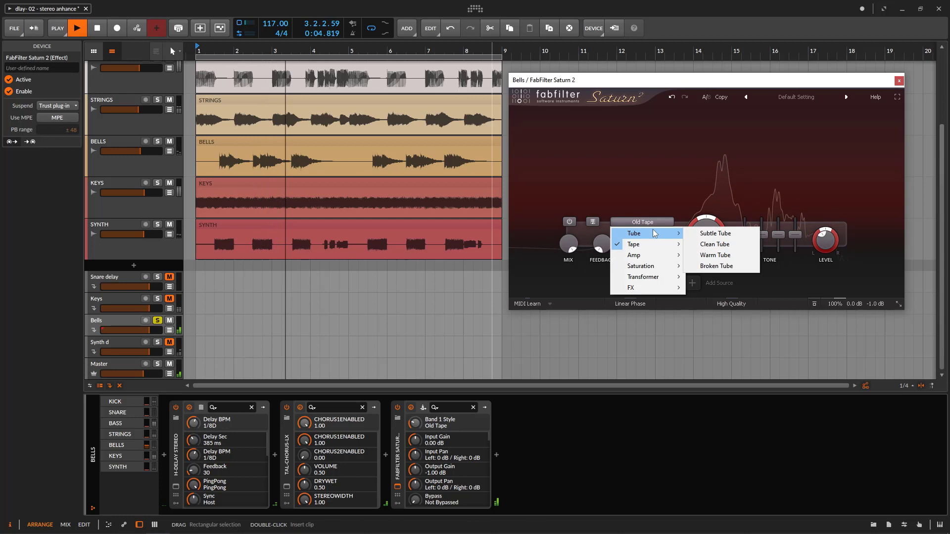
left_click(717, 255)
left_click_drag(714, 239, 708, 223)
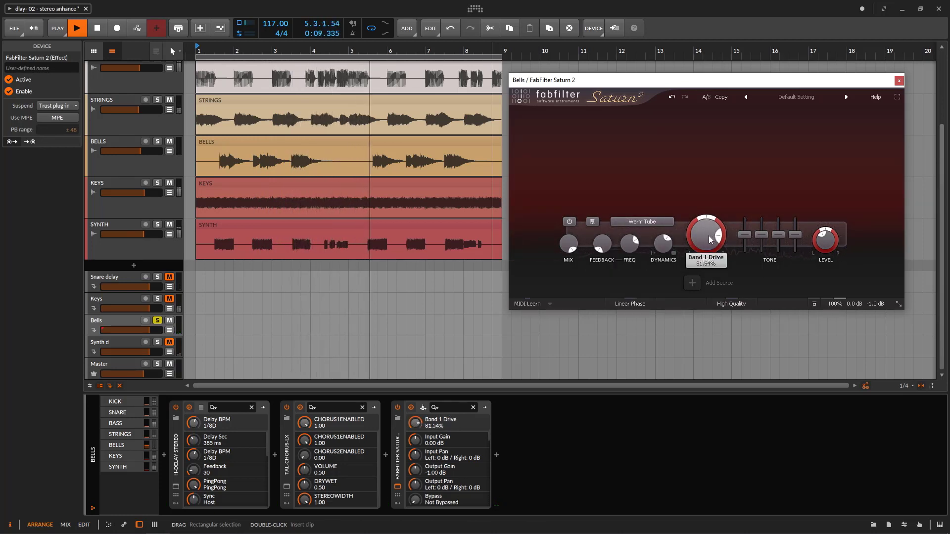
- Change Saturn 2's Band 1 distortion style to Broken Tube and reduce its Drive to 59.79%
left_click(661, 222)
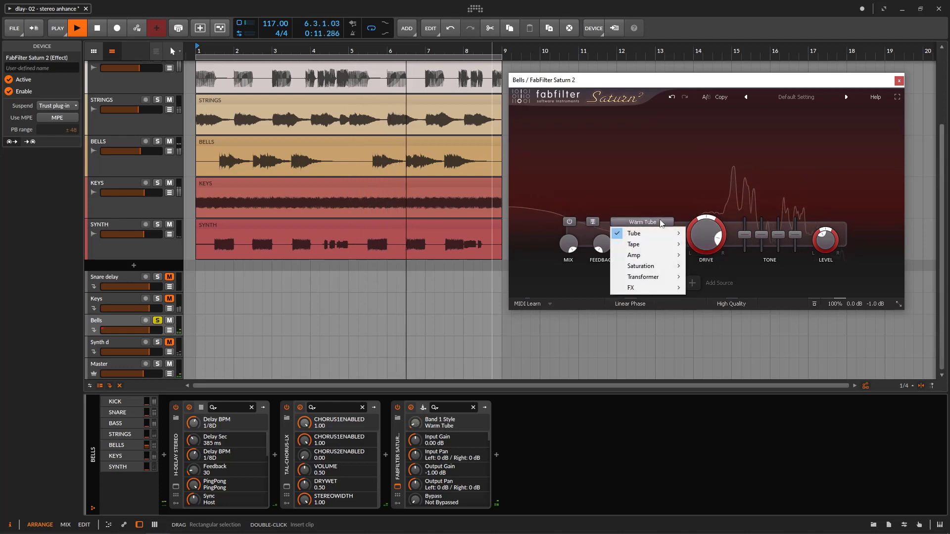
mouse_move(658, 233)
left_click(701, 267)
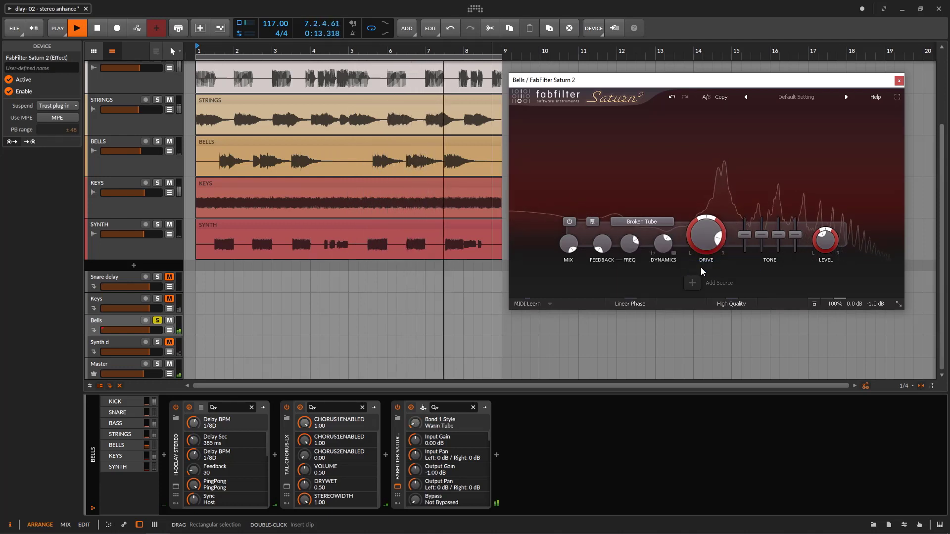
left_click_drag(700, 268, 694, 240)
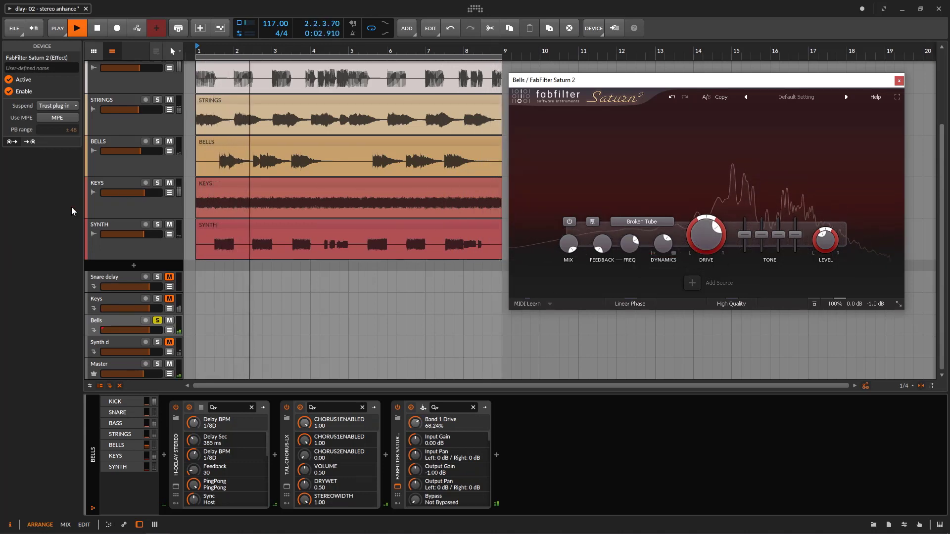
left_click_drag(695, 243, 698, 259)
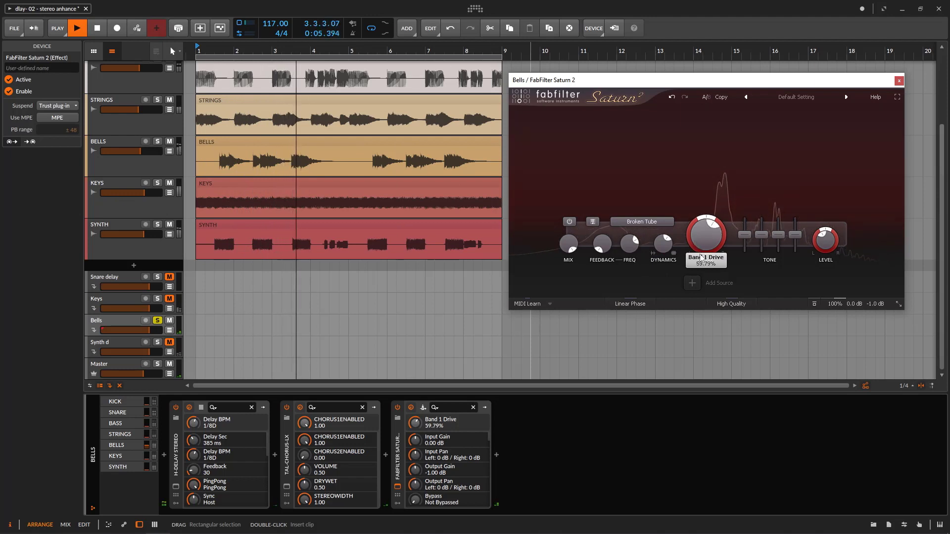
- Solo the dry BELLS track alongside its effect, reduce Saturn 2's Drive to 56.51%, and stop playback
left_click(157, 141)
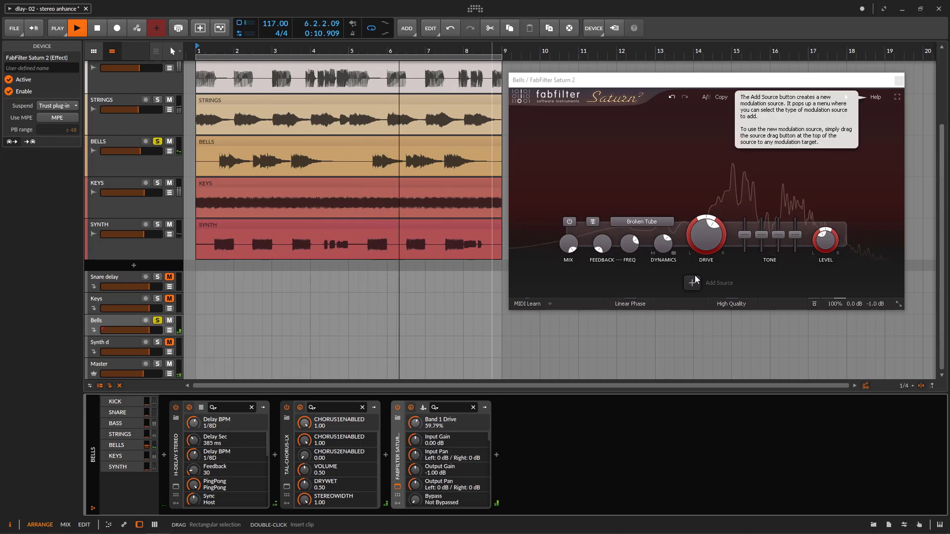
left_click(703, 237)
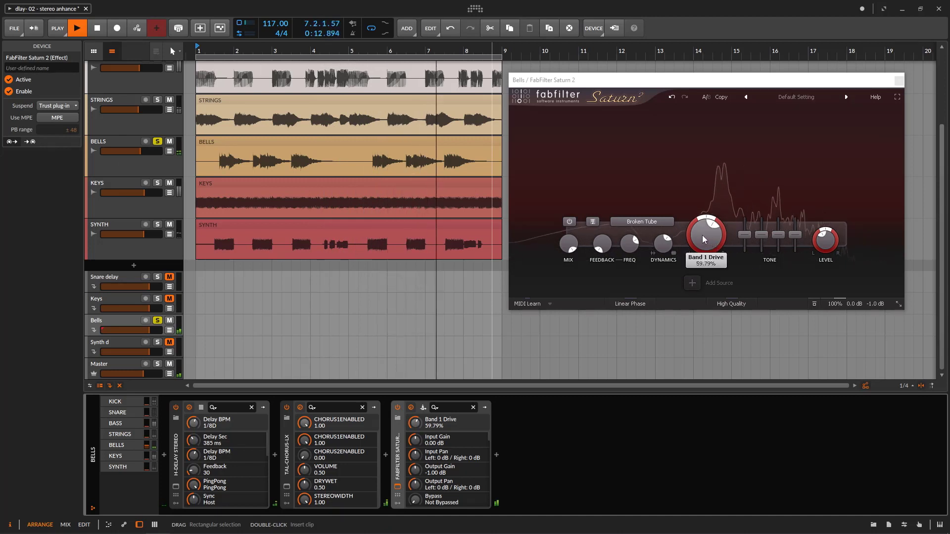
left_click_drag(703, 238, 702, 248)
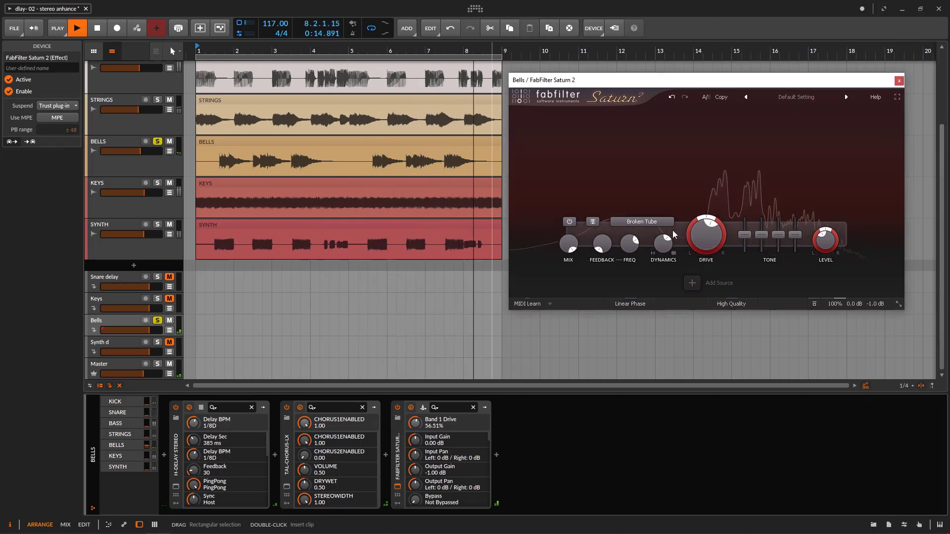
key("space")
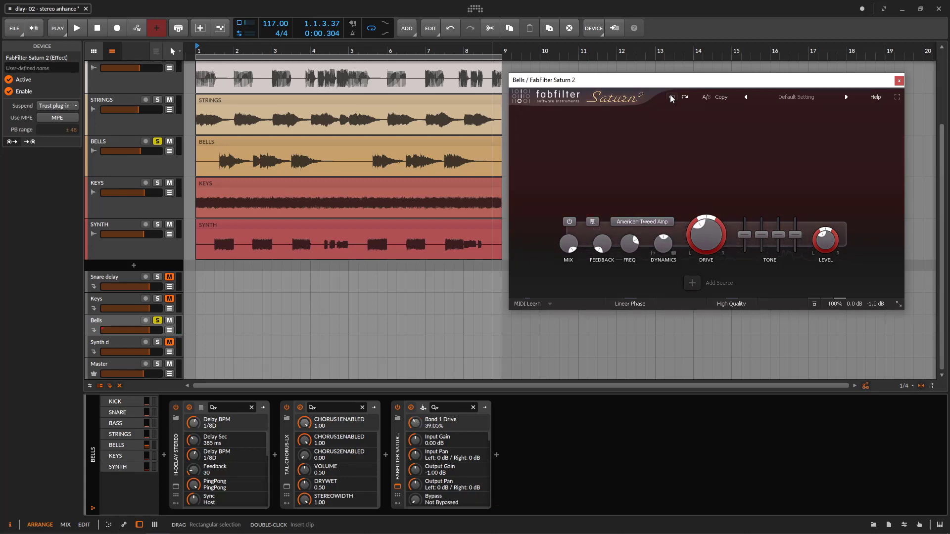
- Set Saturn 2's Band 1 Drive to 48.85% with the American Tweed Amp style and briefly play the bells
left_click_drag(702, 231, 703, 220)
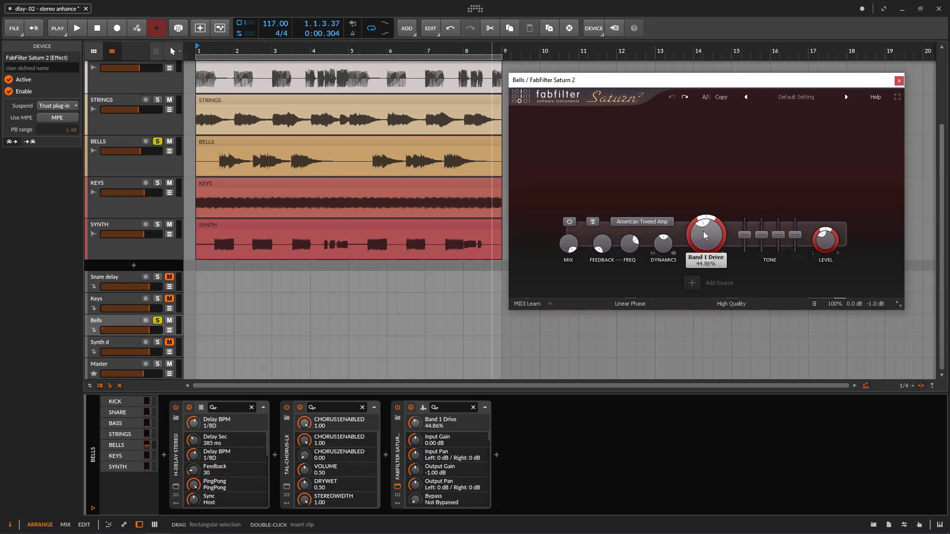
key("space")
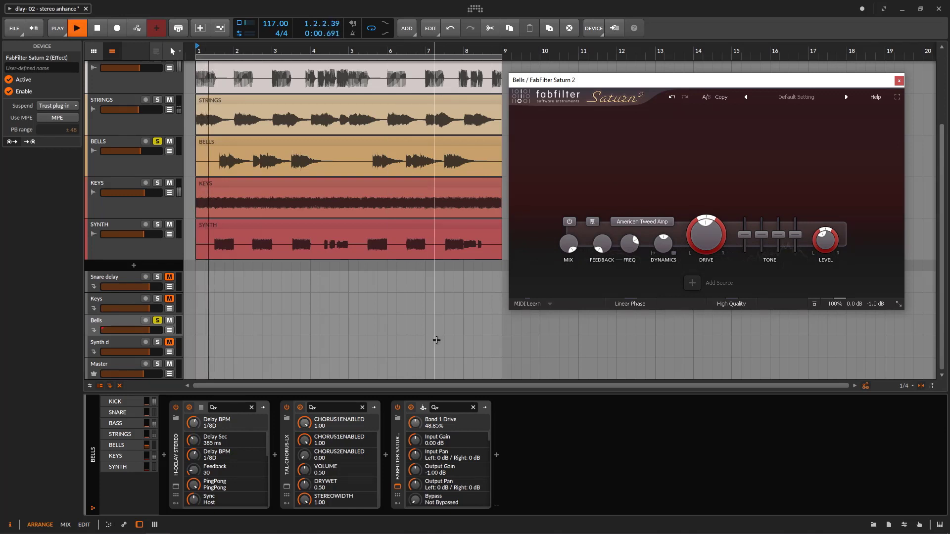
key("space")
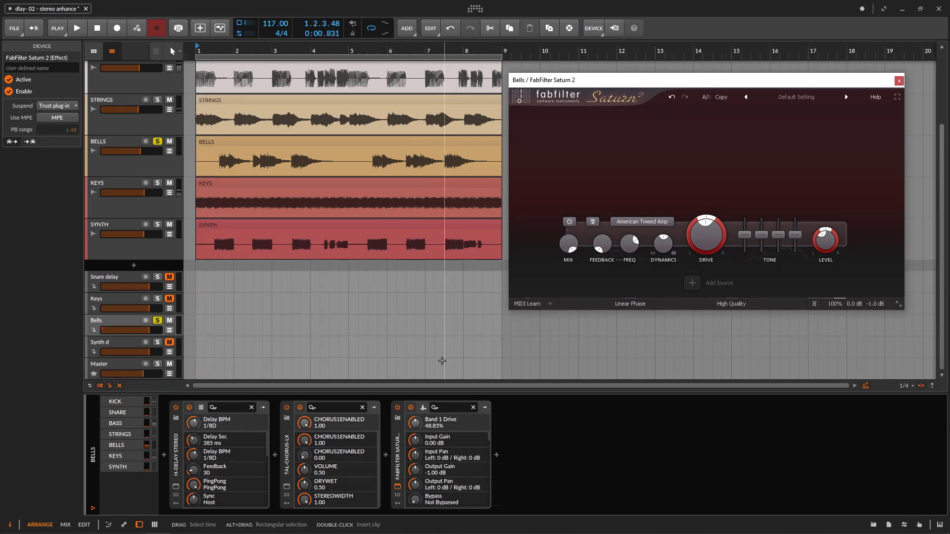
- Open the H-Delay Stereo window to review the bells' effect chain, and close it again
left_click(178, 455)
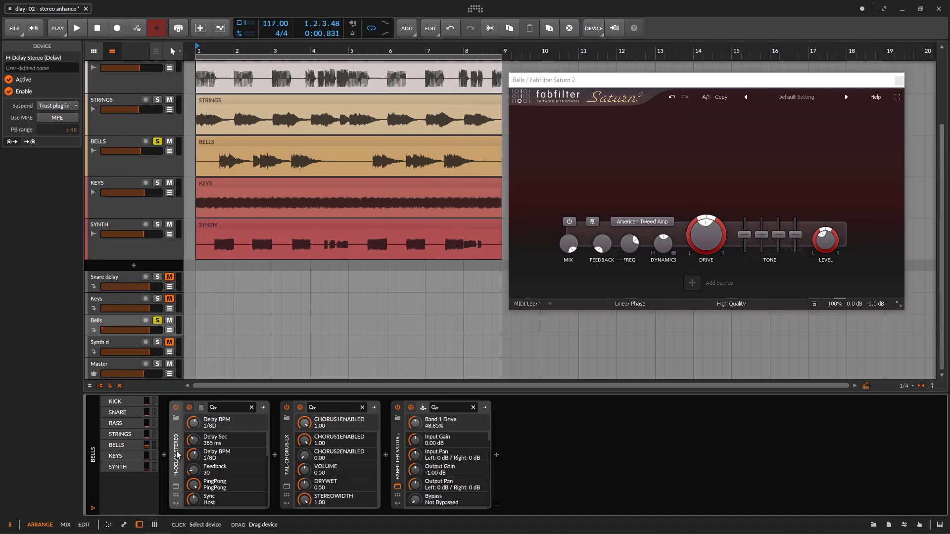
left_click(176, 487)
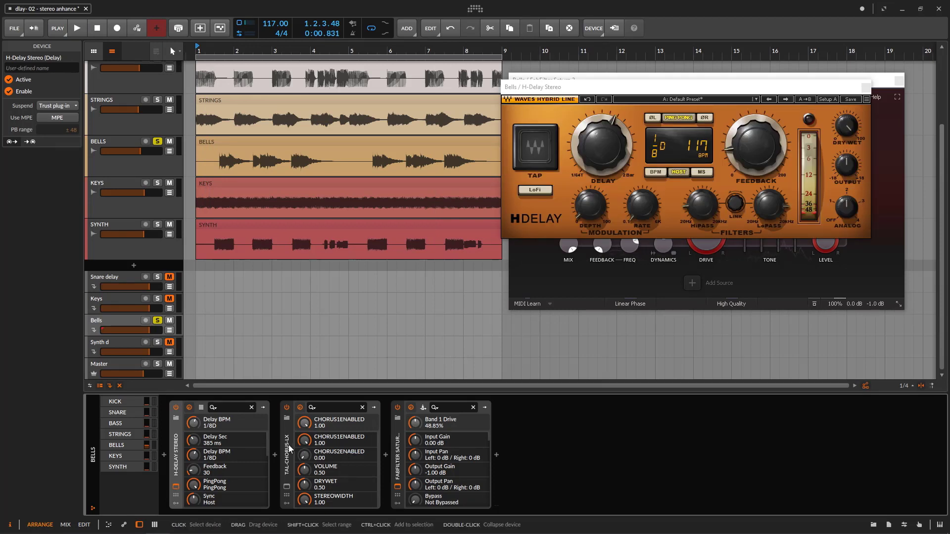
left_click(397, 459)
left_click(872, 88)
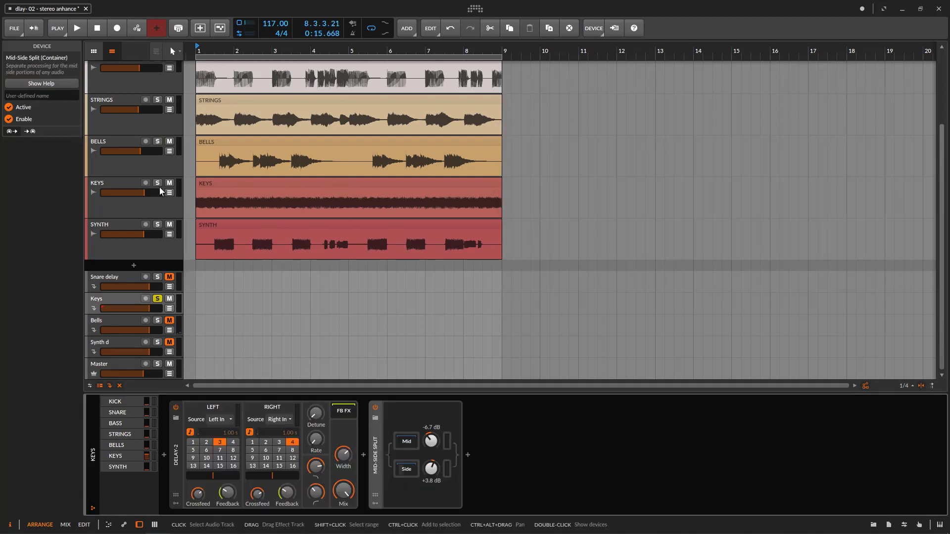
- Solo the KEYS audio track together with its delay effect track and start playback
left_click(158, 180)
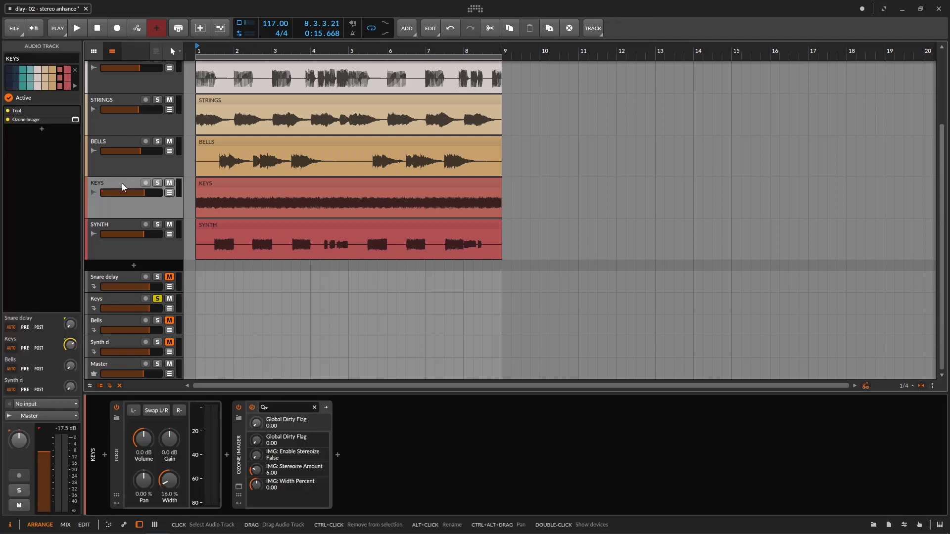
left_click(157, 183)
left_click(77, 28)
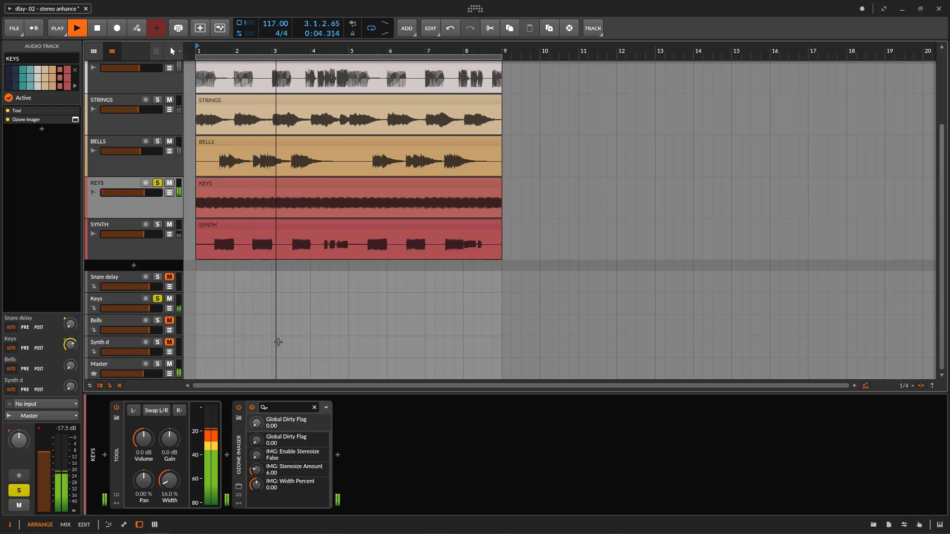
- Audition the KEYS Tool device's Width, narrow it to 0%, and open Ozone Imager to check the stereo image
left_click_drag(171, 482, 171, 433)
left_click_drag(169, 480, 169, 499)
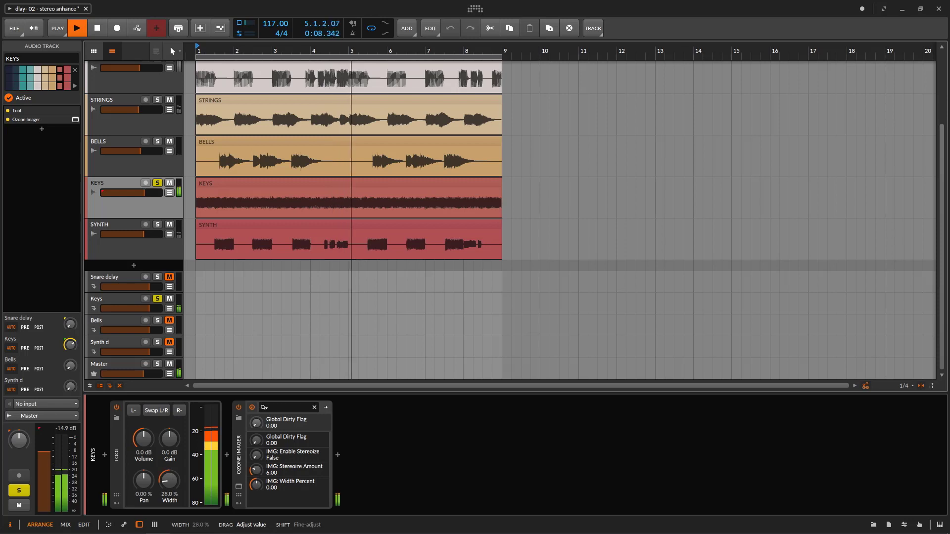
left_click(239, 486)
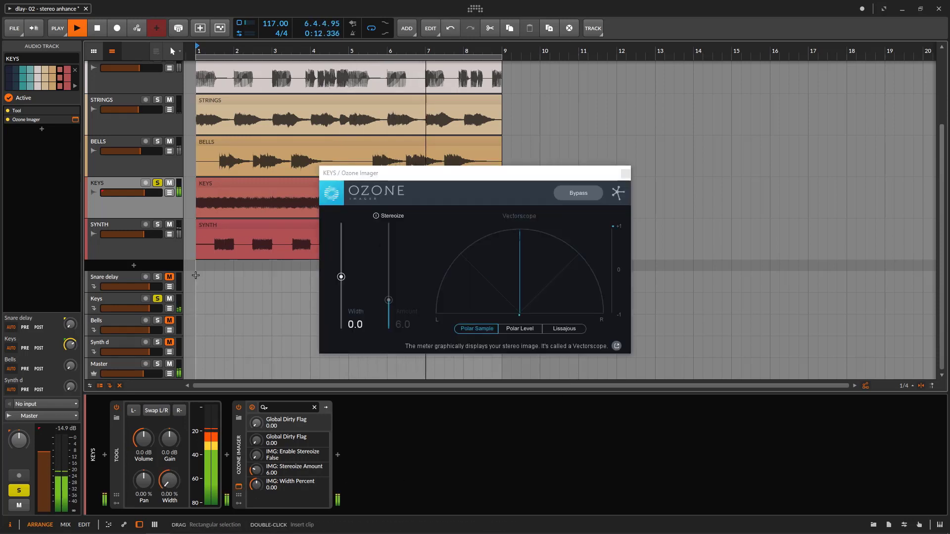
- Select the Keys effect track and bypass its Delay-2 and Mid-Side Split devices
left_click(88, 307)
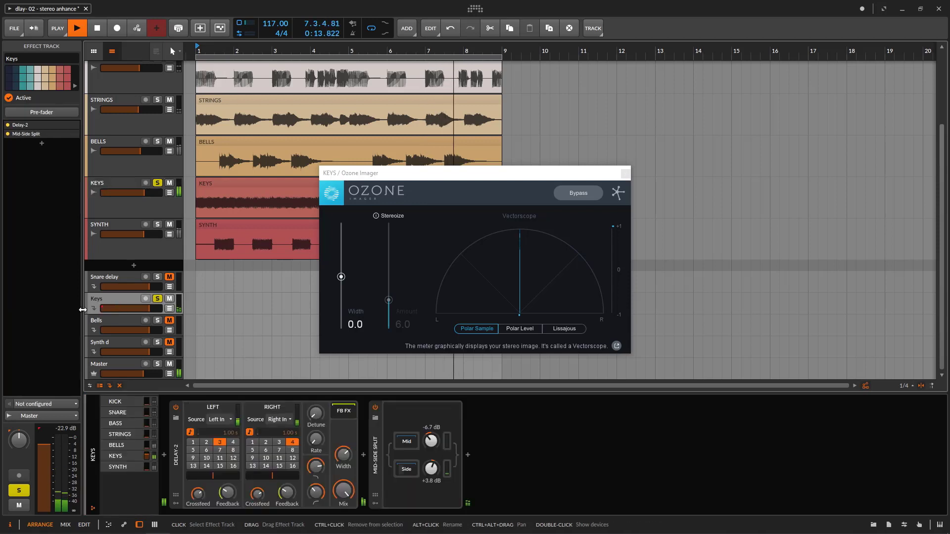
left_click(119, 217)
left_click(141, 302)
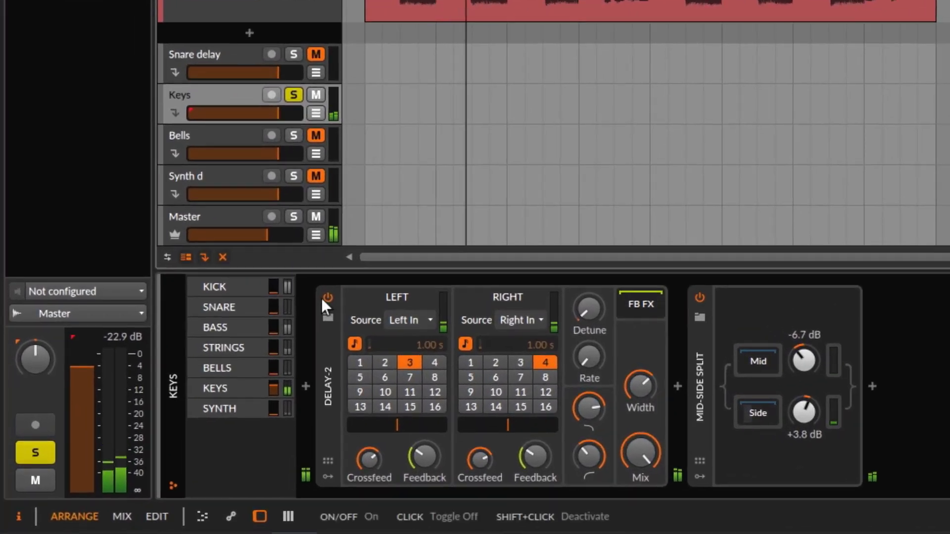
left_click(176, 407)
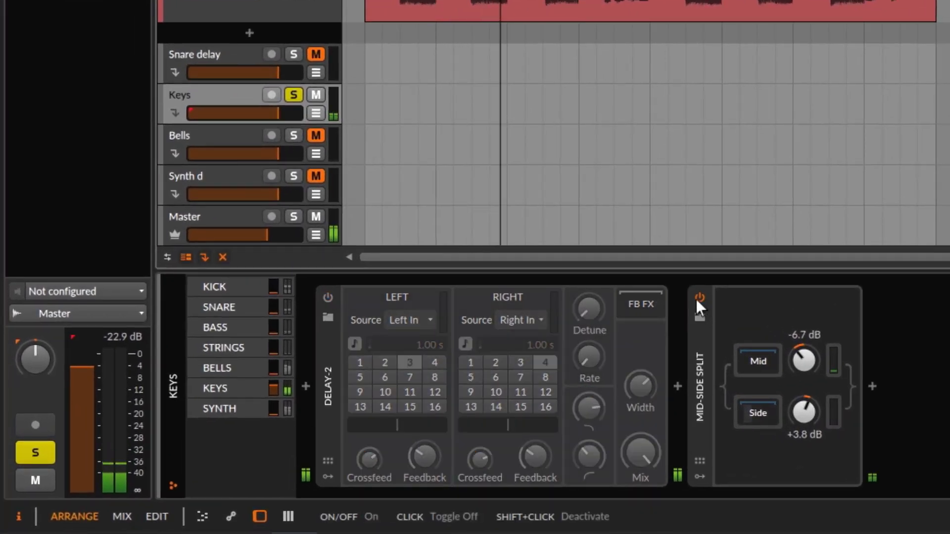
left_click(699, 298)
- Compare the keys with the Keys effect track muted and unmuted, and solo the effect track again
left_click(294, 95)
left_click(313, 93)
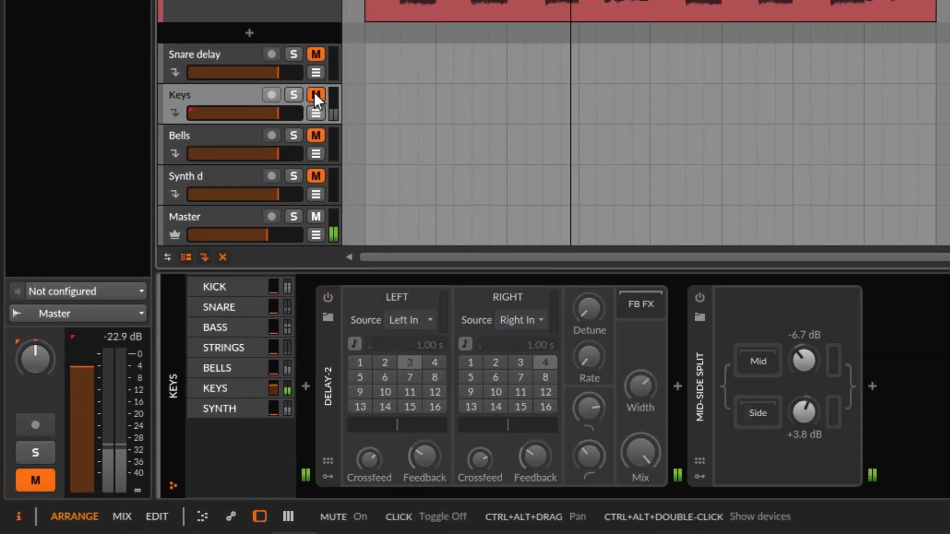
left_click(313, 93)
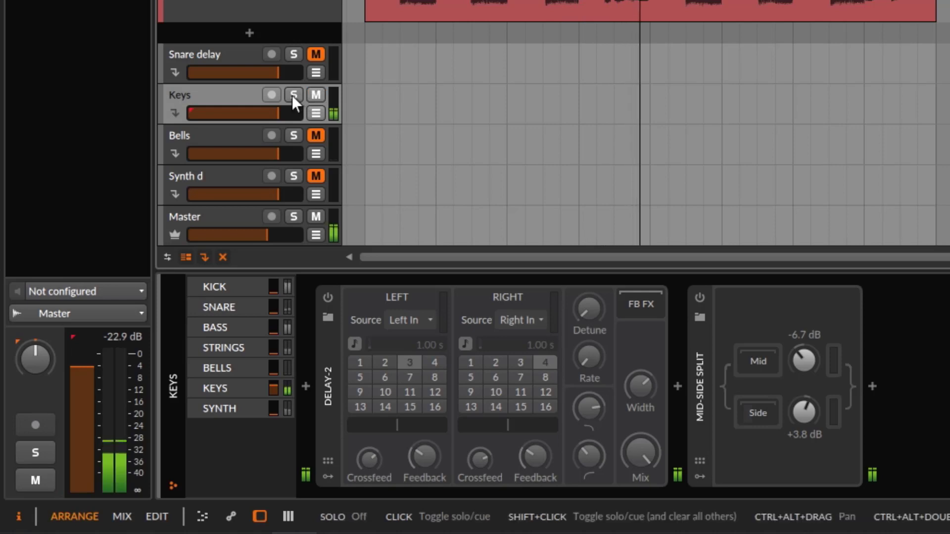
left_click(293, 95)
- Re-enable Delay-2 and Mid-Side Split on the Keys effect track, lowering Delay-2's low-cut frequency
left_click(327, 298)
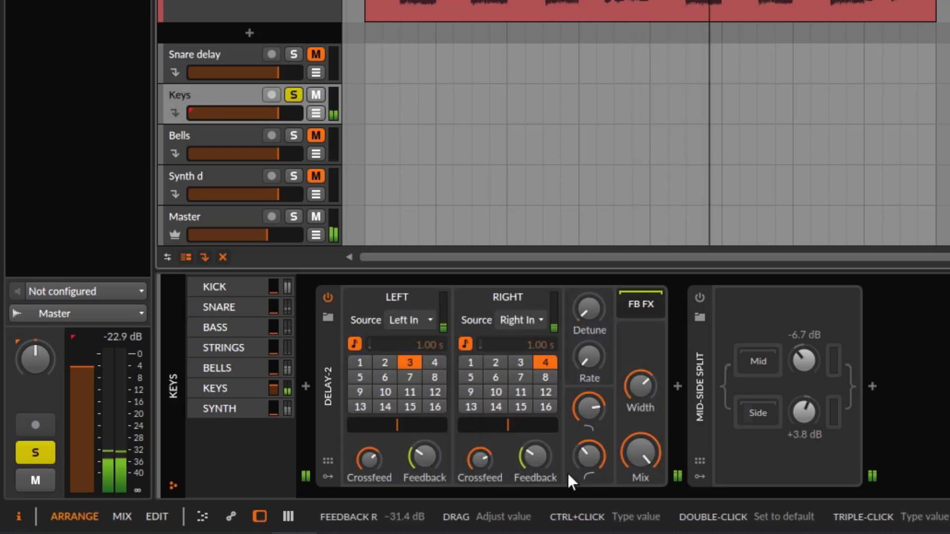
left_click_drag(585, 466, 584, 473)
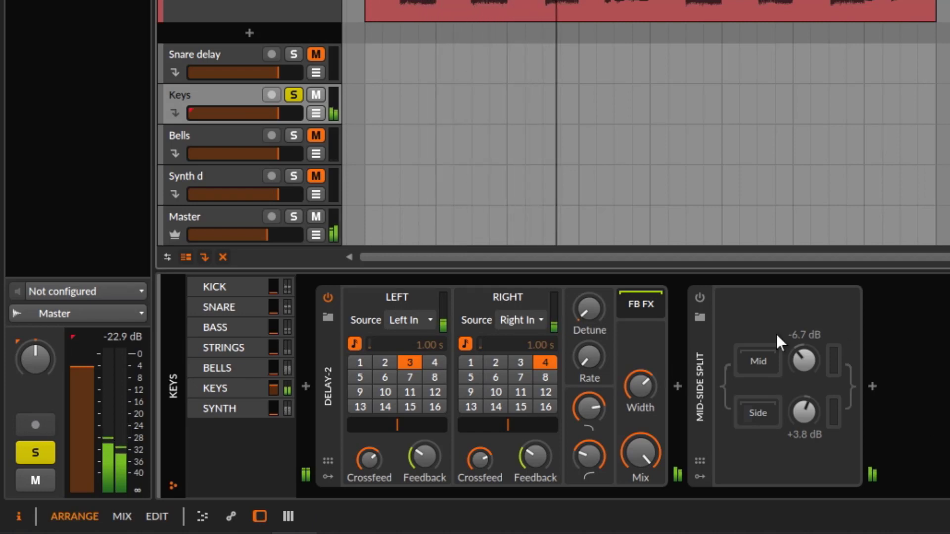
left_click(702, 297)
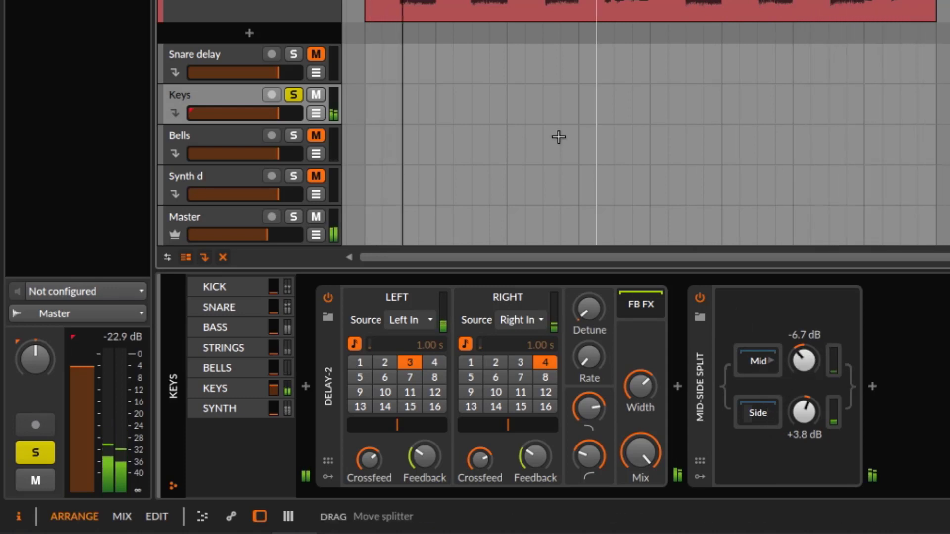
- Compare the device chains of the dry KEYS track and the Keys effect track during playback
left_click(213, 1)
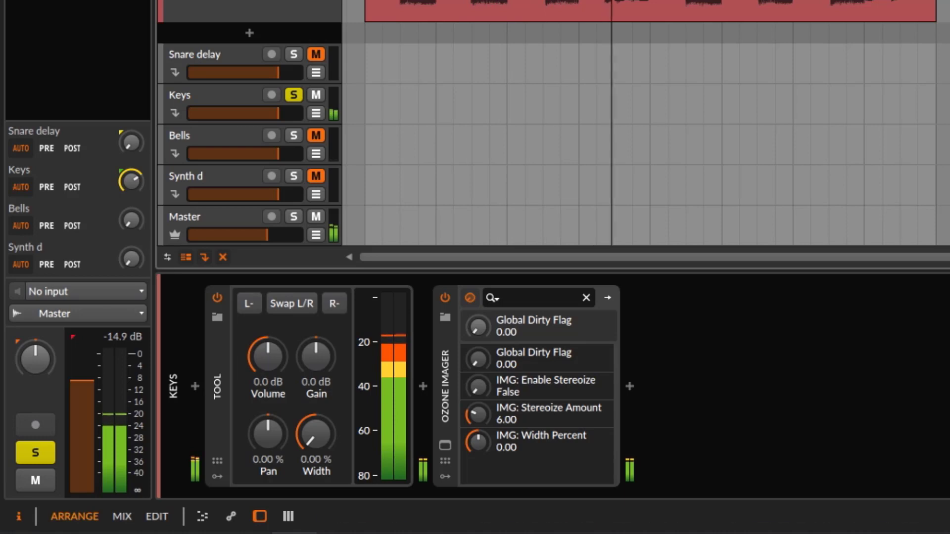
left_click(235, 98)
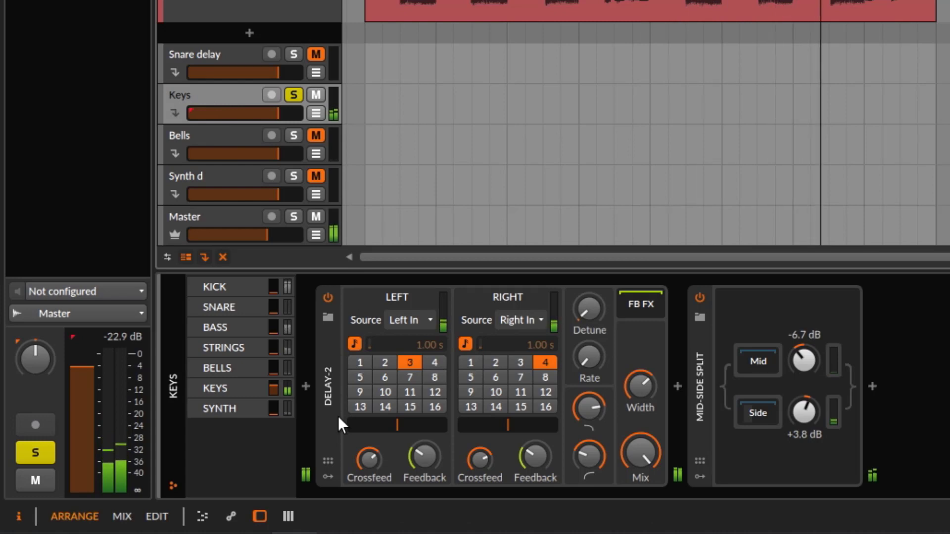
left_click(395, 4)
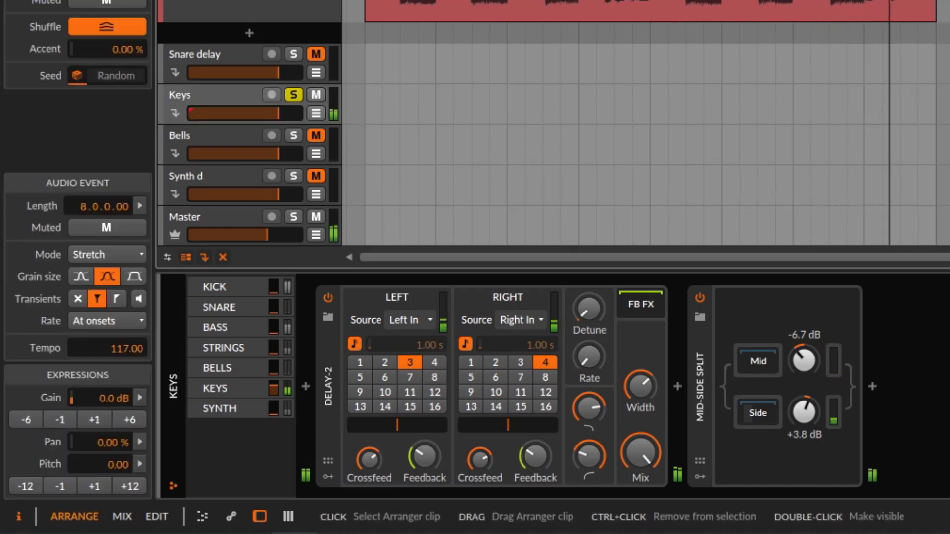
- Open the Side chain of the Keys effect track's Mid-Side Split to show its EQ-5
left_click(215, 95)
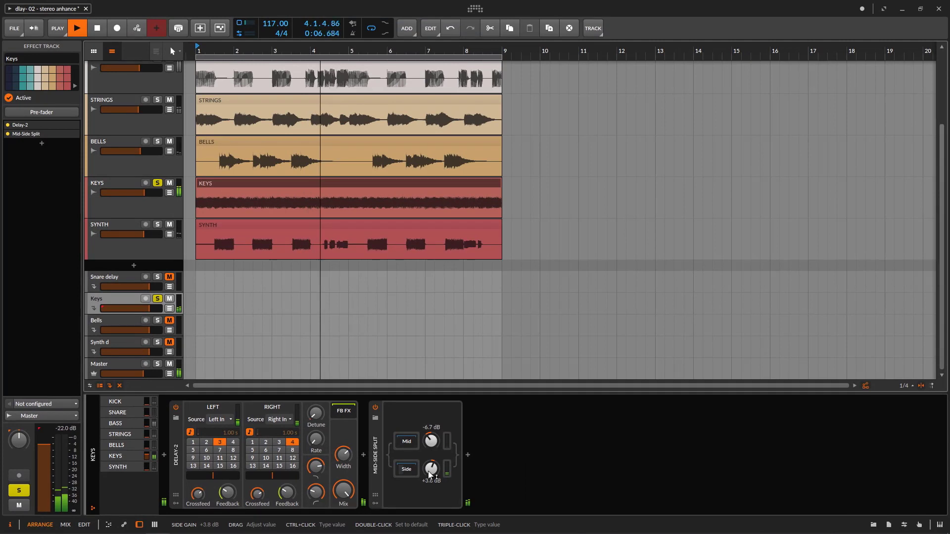
left_click(406, 469)
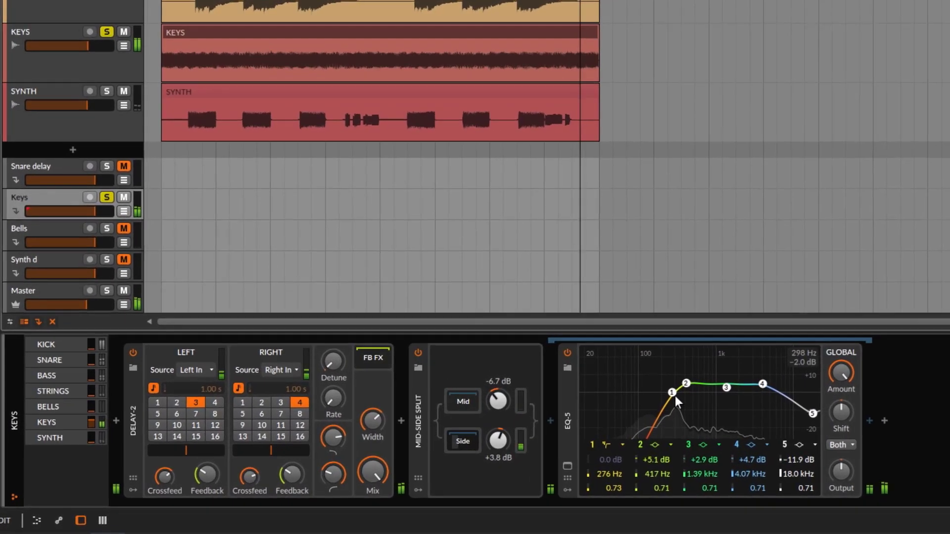
- Raise the low cut of the Side chain's EQ-5 to 676 Hz and collapse the Mid-Side Split
left_click_drag(672, 396, 706, 390)
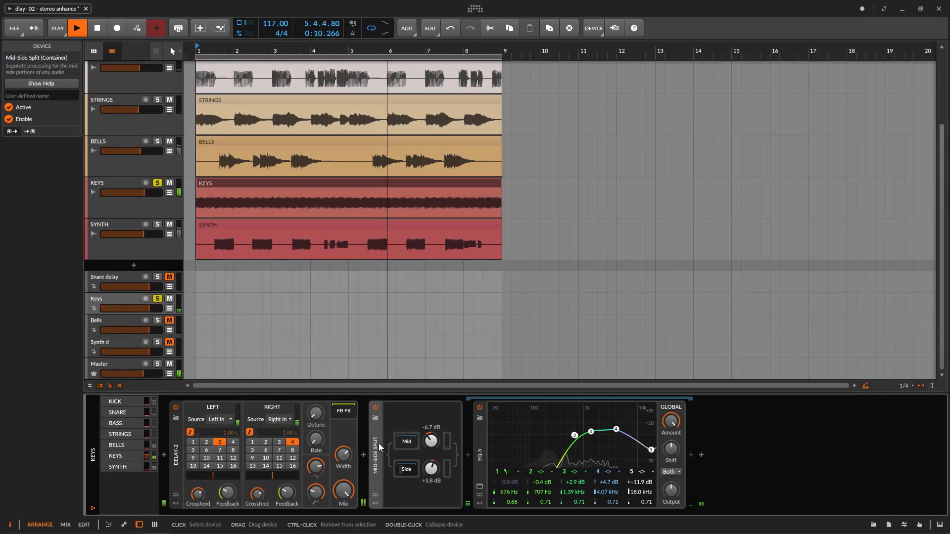
double_click(379, 447)
- Bypass Mid-Side Split and Delay-2, mute the Keys effect track, and select KEYS to hear it dry
left_click(375, 407)
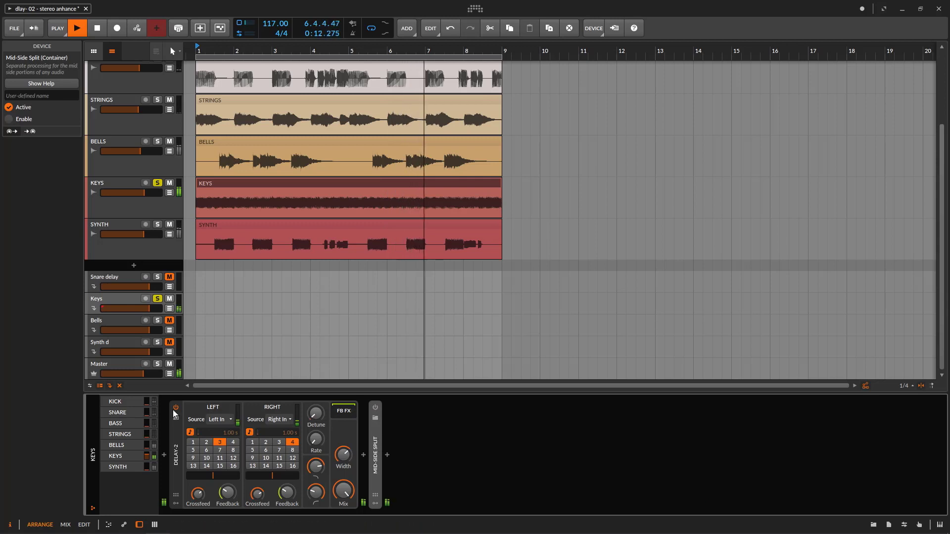
left_click(176, 407)
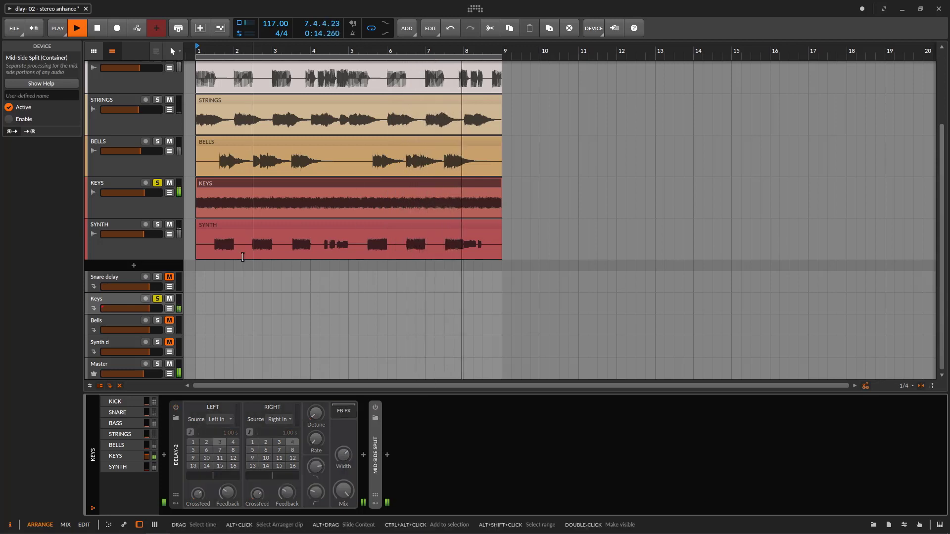
left_click(168, 299)
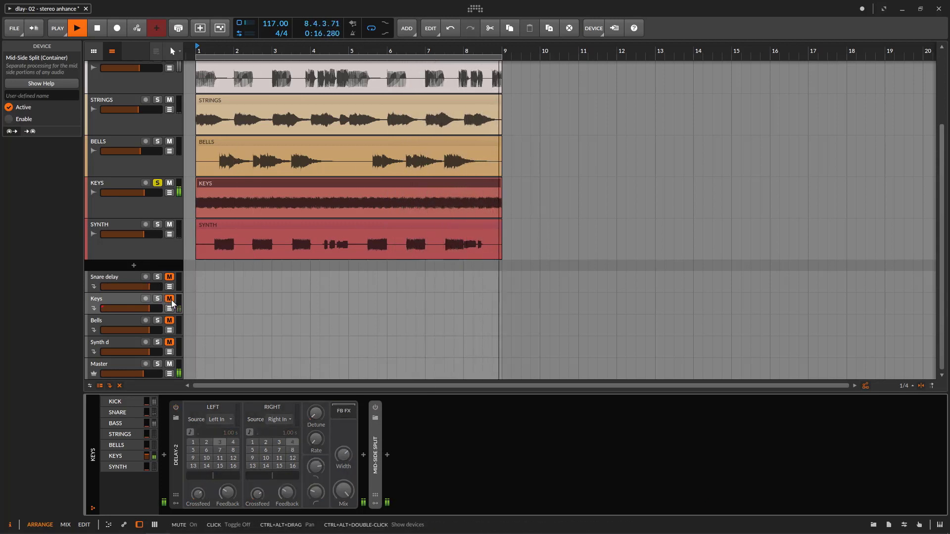
left_click(159, 216)
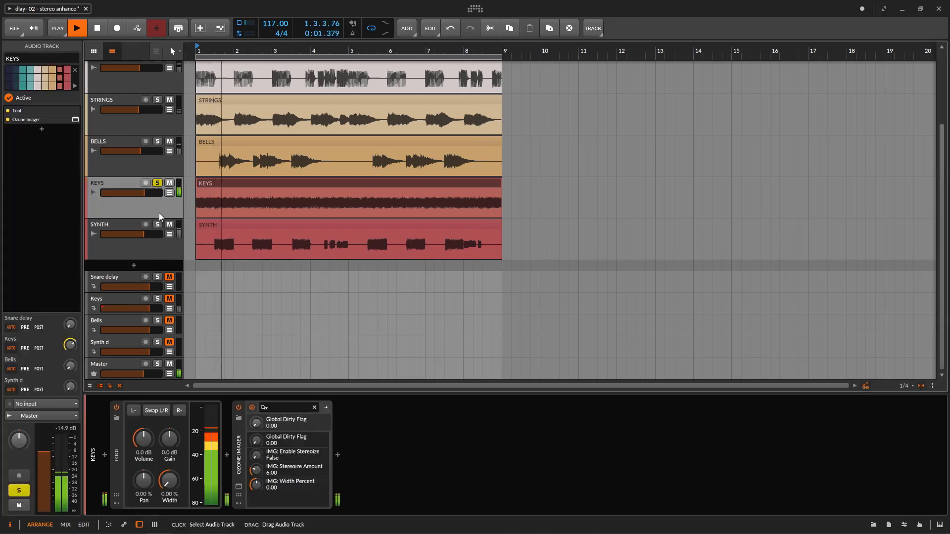
- Re-enable Delay-2 and Mid-Side Split on the Keys effect track and unmute it to hear the widened keys
left_click(159, 302)
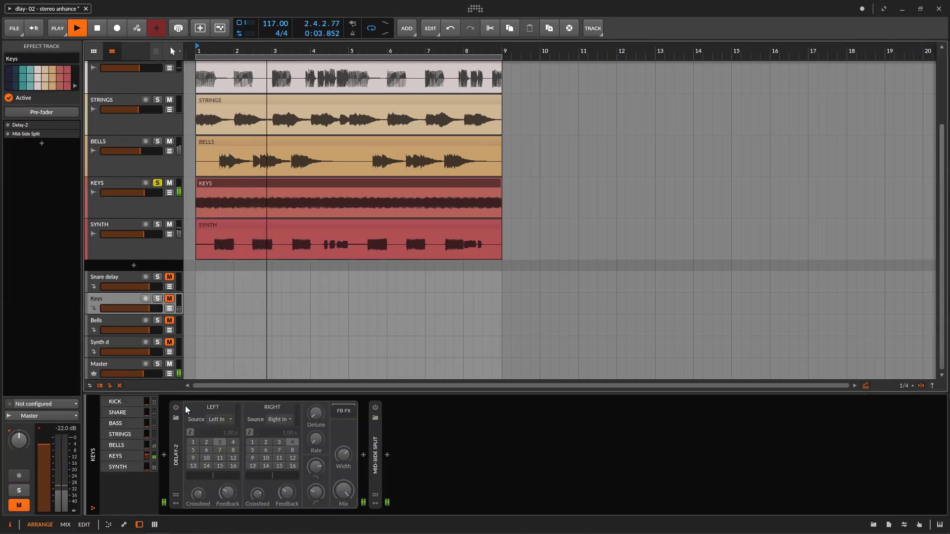
left_click(176, 407)
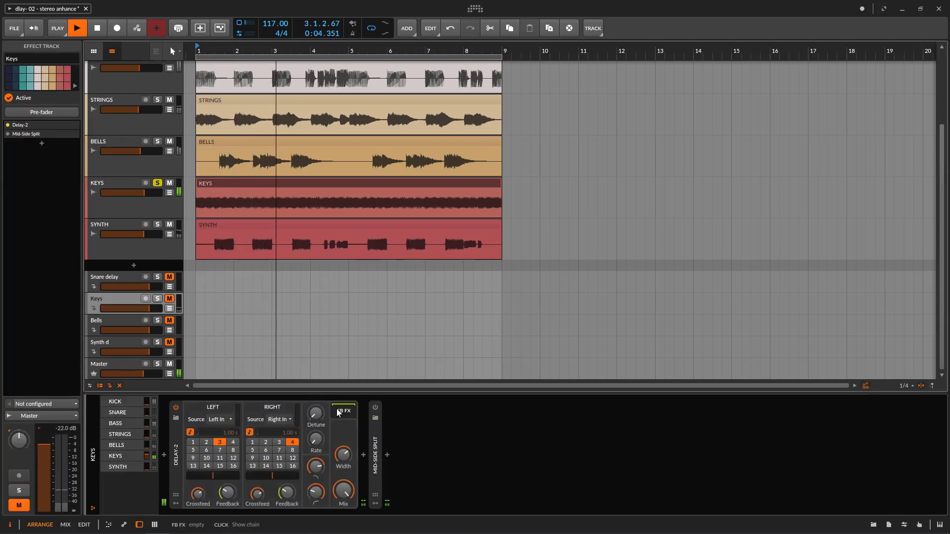
left_click(169, 299)
left_click(157, 299)
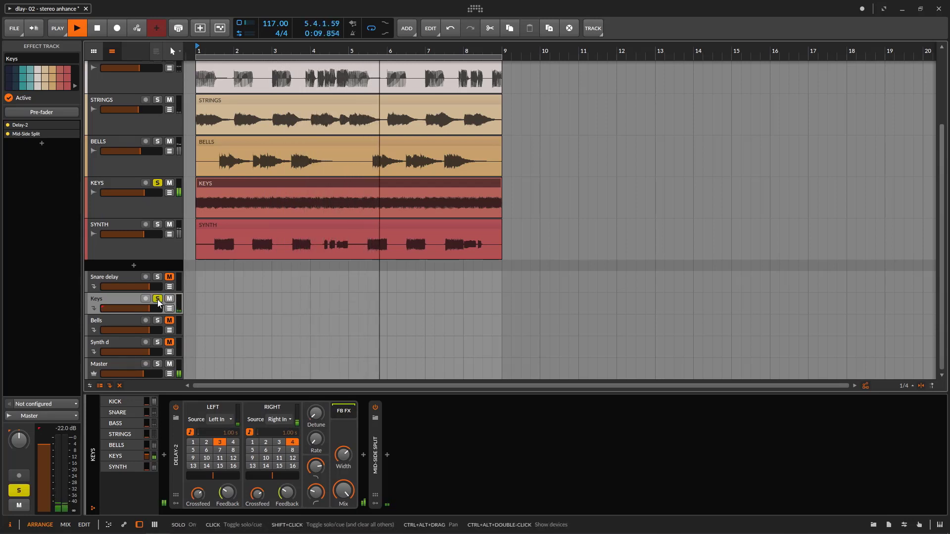
left_click(157, 299)
key("space")
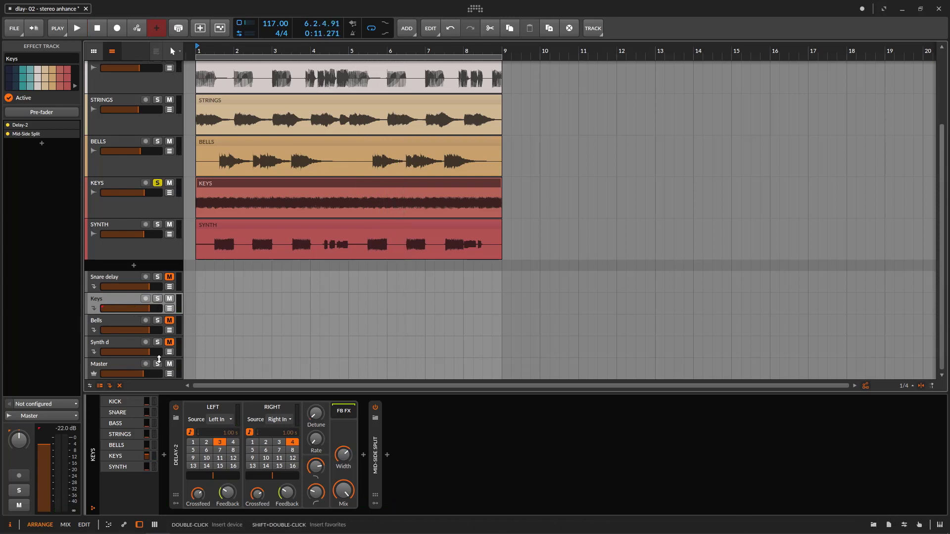
- With the Keys effect track muted, audition KEYS with its Tool width at 200 %, and return the width to 0 %
left_click(120, 369)
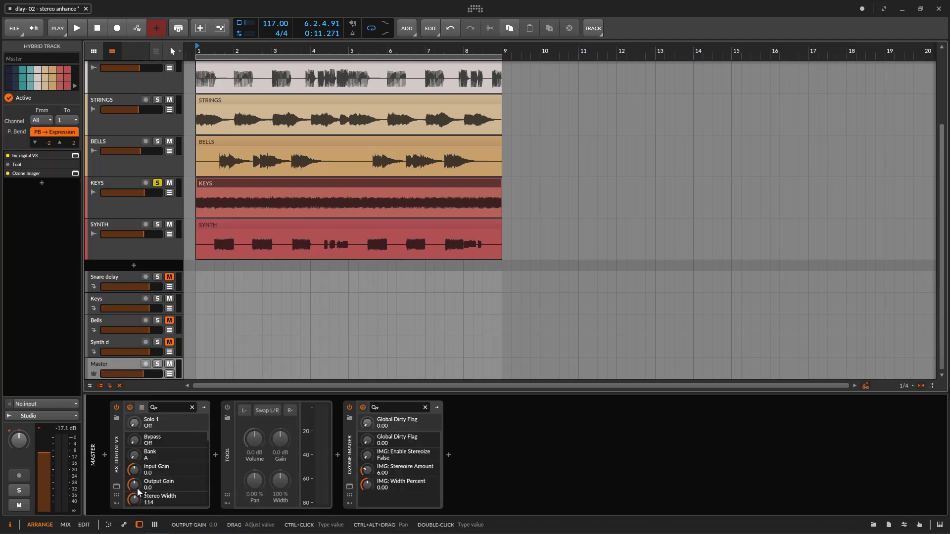
left_click(112, 213)
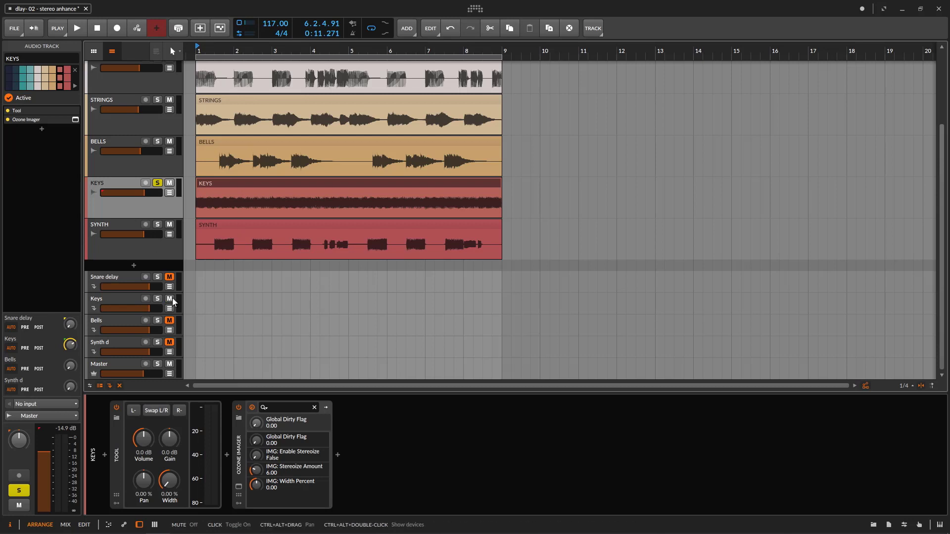
key("space")
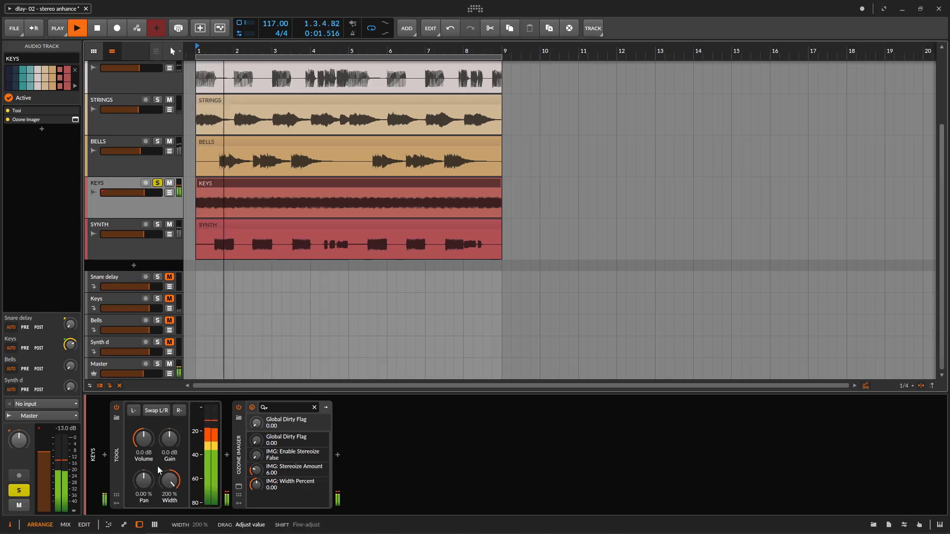
mouse_move(255, 524)
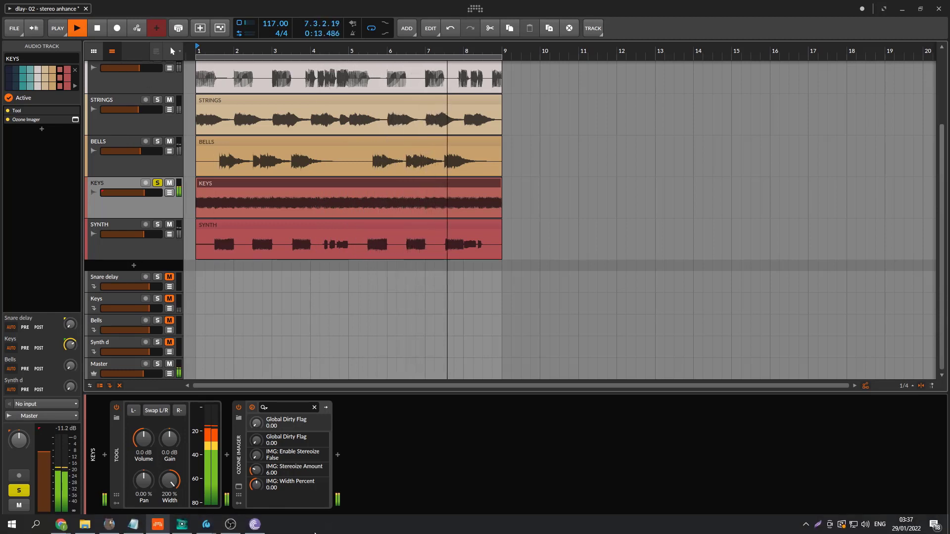
left_click_drag(169, 479, 169, 519)
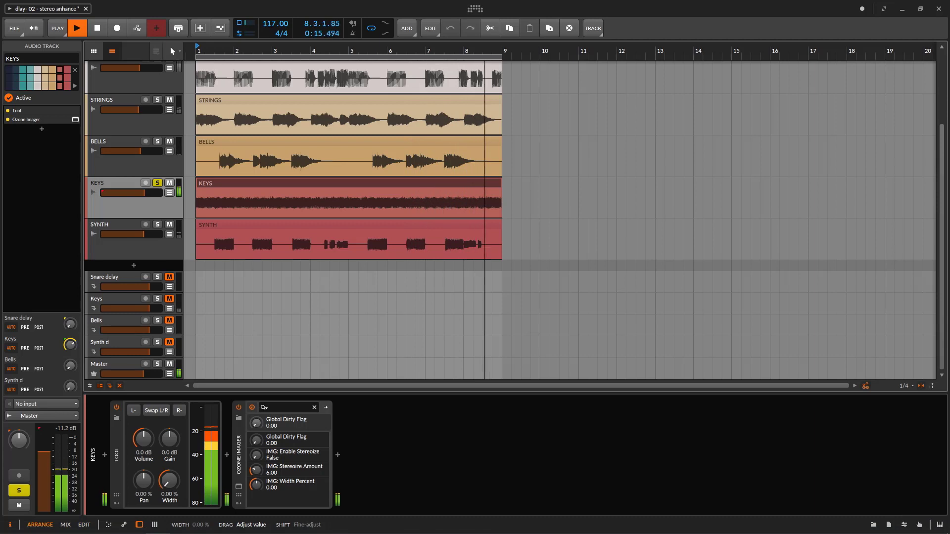
- Listen to the keys with the Keys effect track unmuted and soloed, and select its Mid-Side Split
left_click(170, 299)
left_click(158, 298)
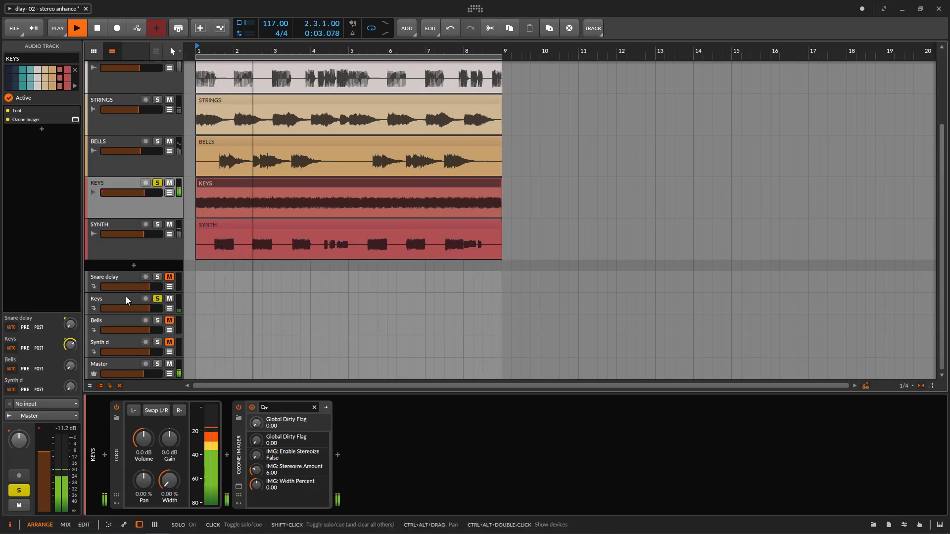
left_click(125, 297)
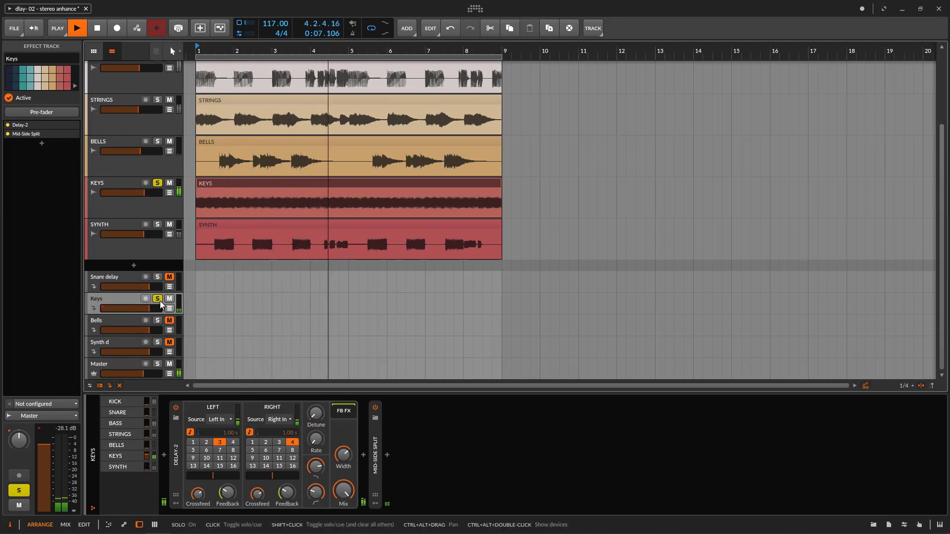
key("space")
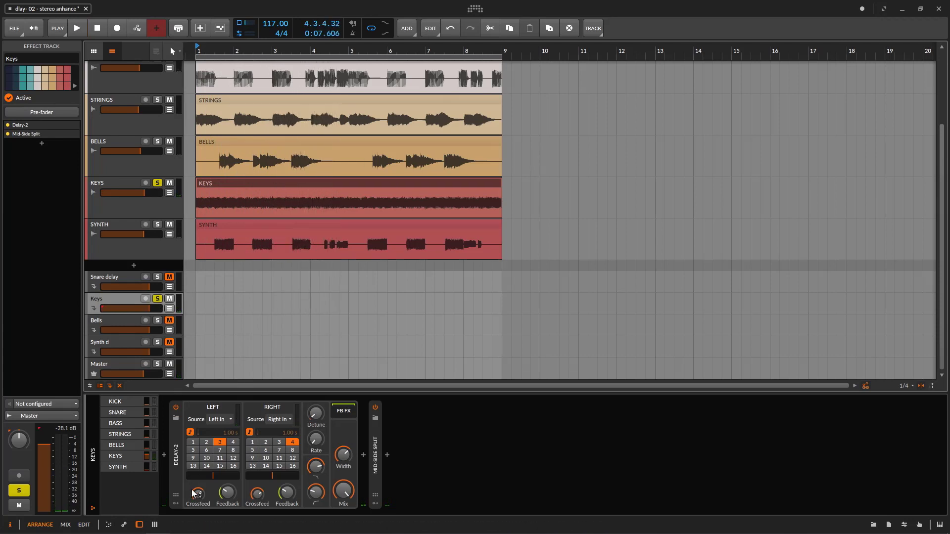
left_click(368, 437)
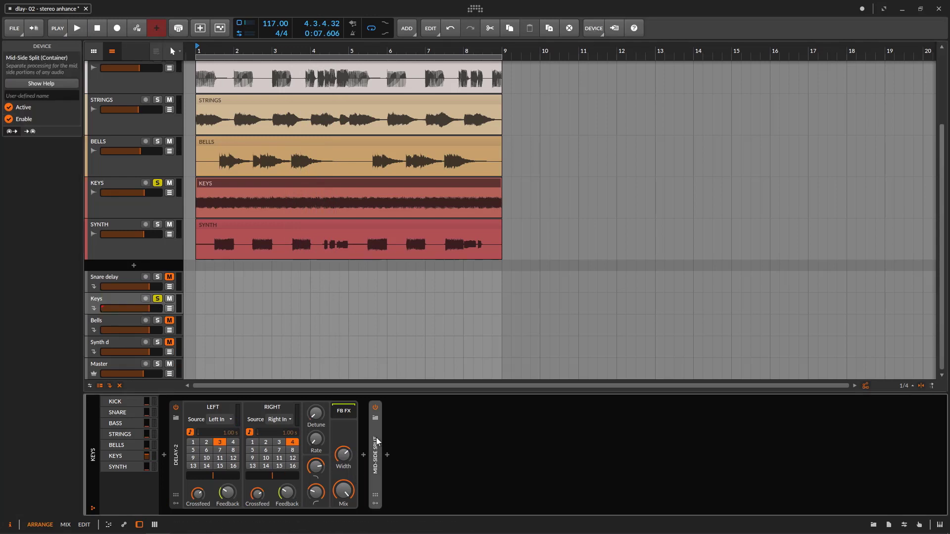
left_click(375, 437)
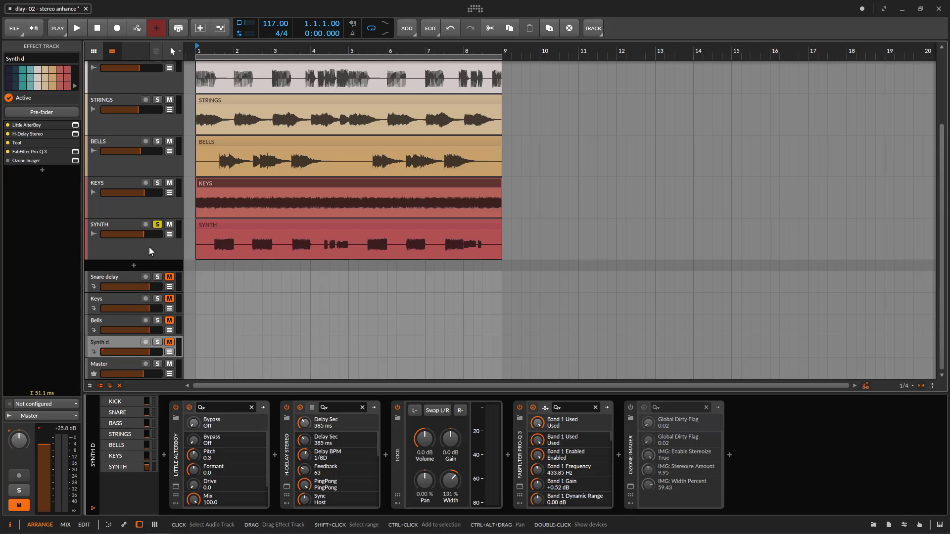
- Solo and play the dry SYNTH track, bringing in its Synth d effect track unmuted and soloed
left_click(149, 247)
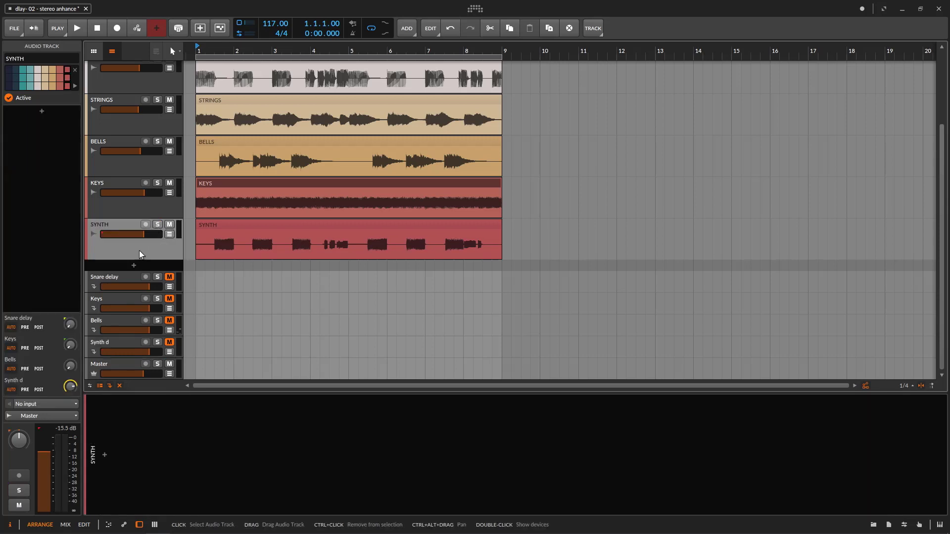
left_click(158, 225)
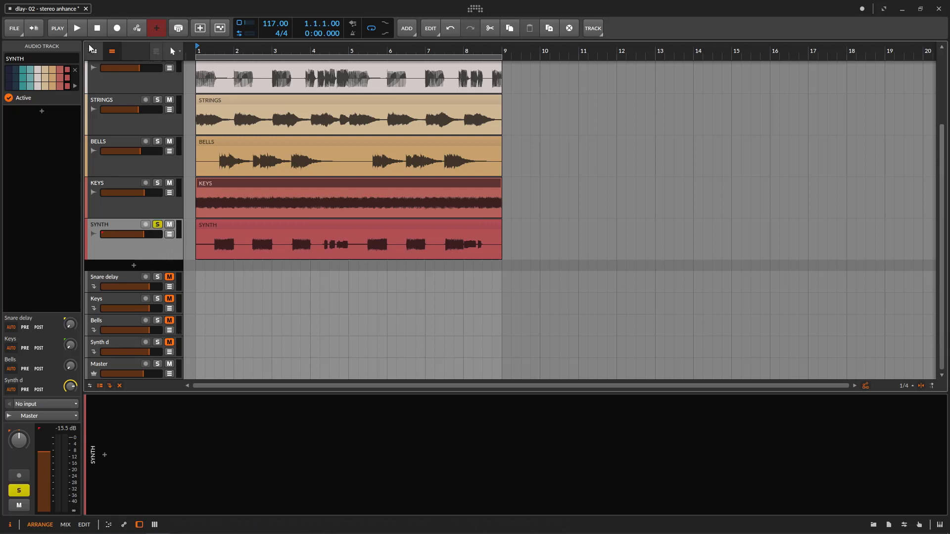
key("space")
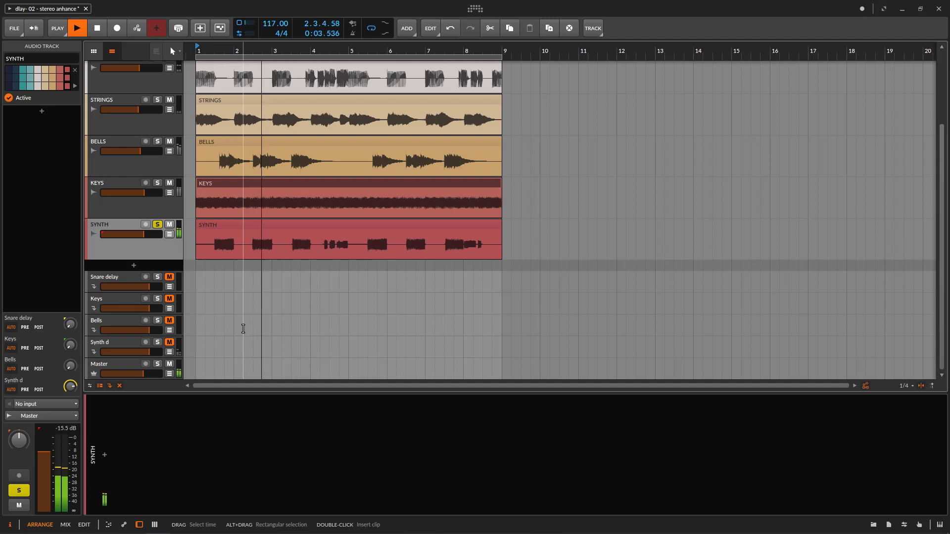
left_click(169, 343)
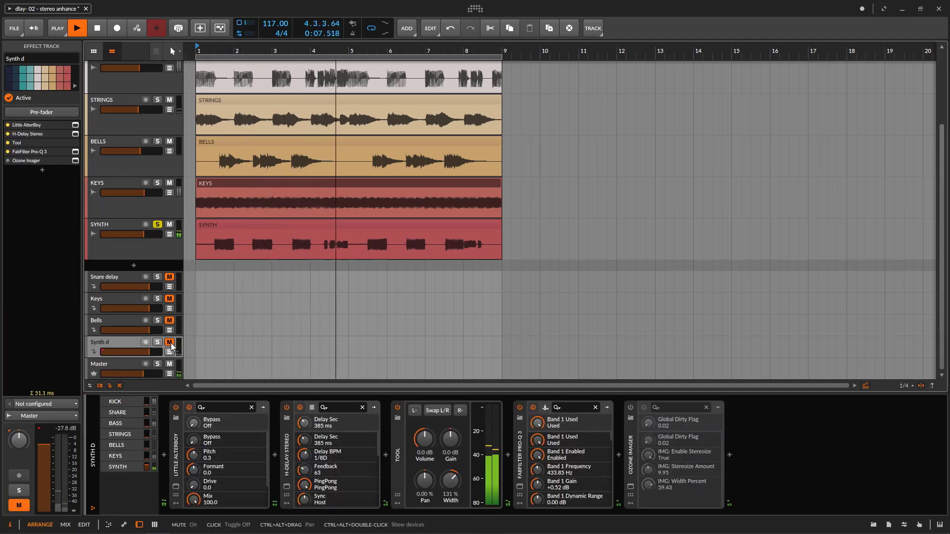
left_click(157, 342)
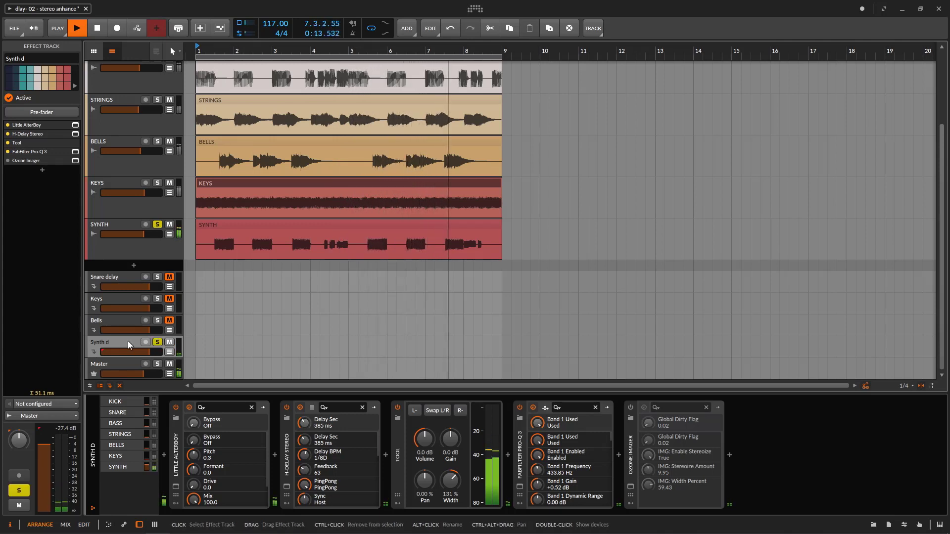
- Open the Little AlterBoy window on the Synth d effect track and move it clear of the track list
left_click(175, 487)
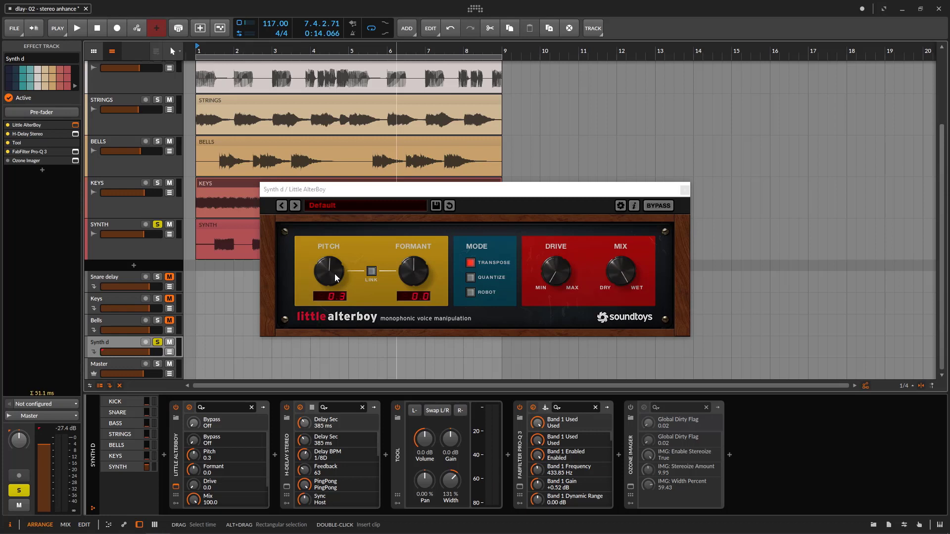
left_click_drag(415, 194, 635, 152)
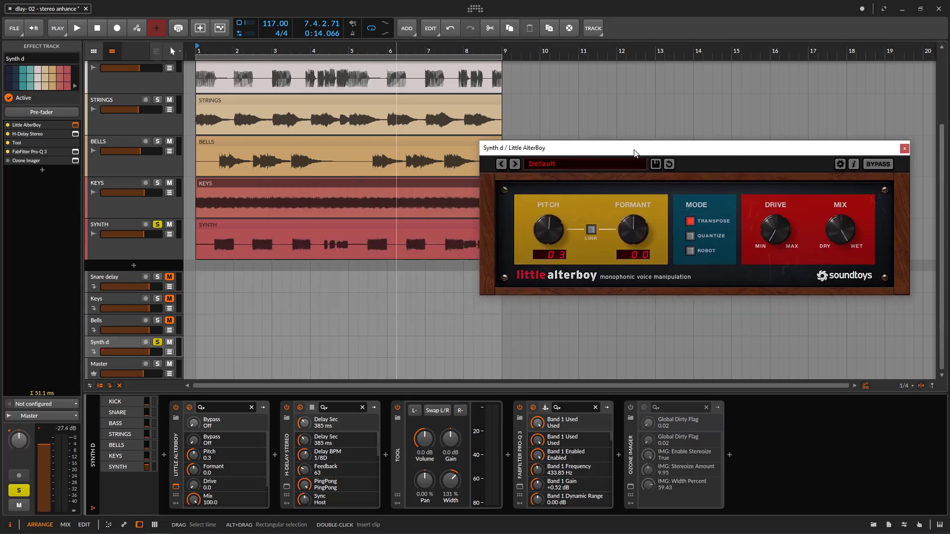
left_click(223, 226)
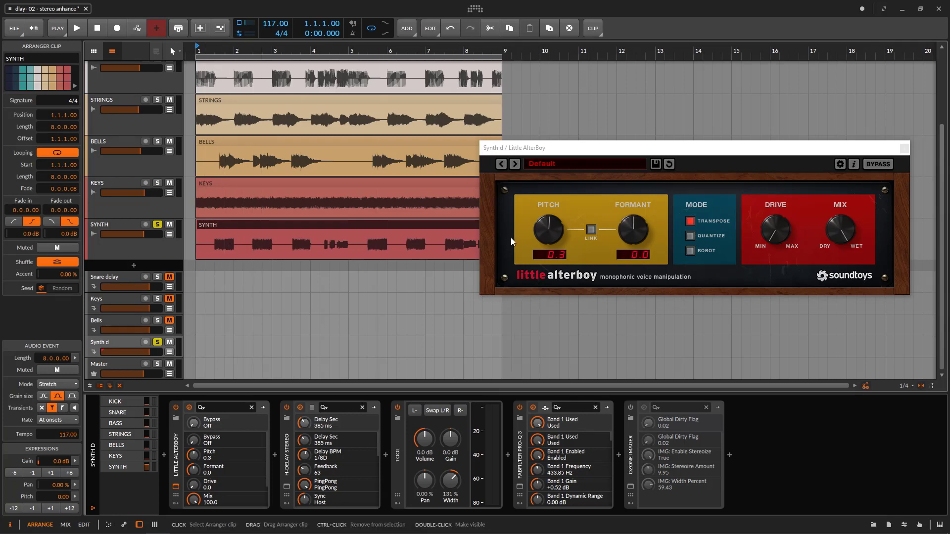
- Isolate Little AlterBoy on Synth d by bypassing H-Delay Stereo, Tool and FabFilter Pro-Q 3, and compare it with SYNTH unsoloed and soloed
left_click(158, 224)
key("space")
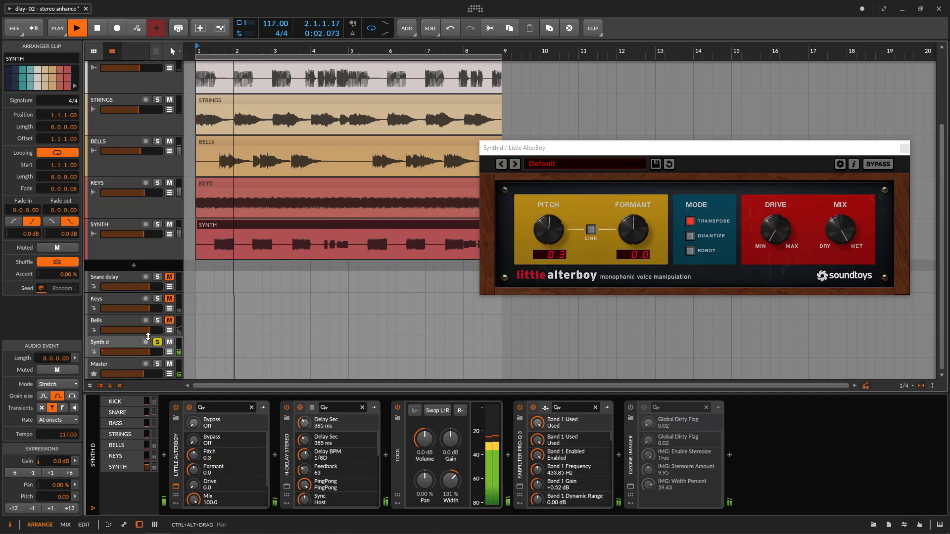
left_click(120, 344)
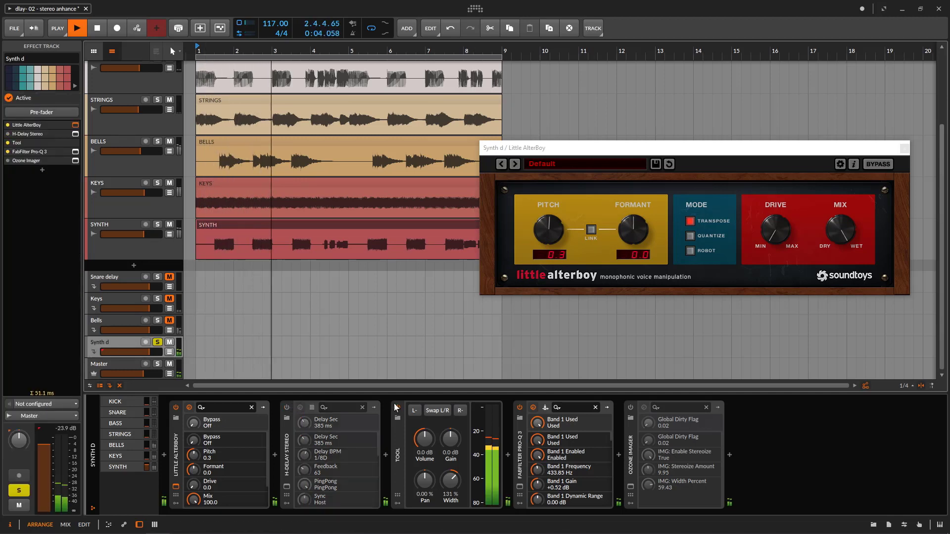
left_click(519, 407)
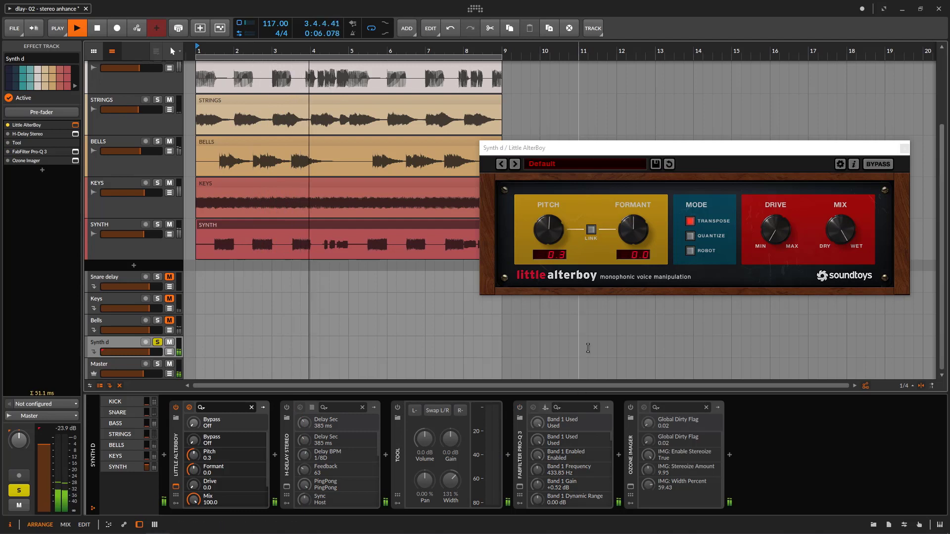
left_click(158, 224)
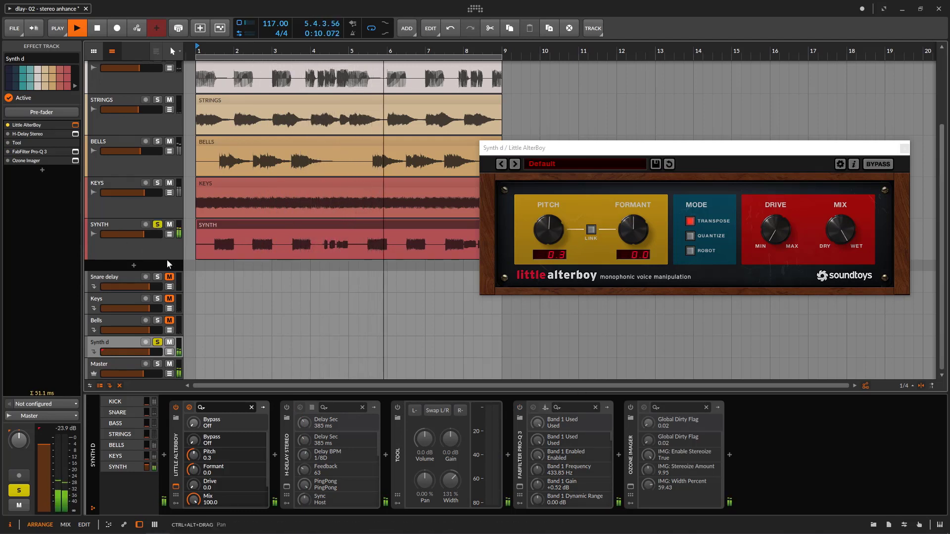
left_click_drag(660, 152, 693, 62)
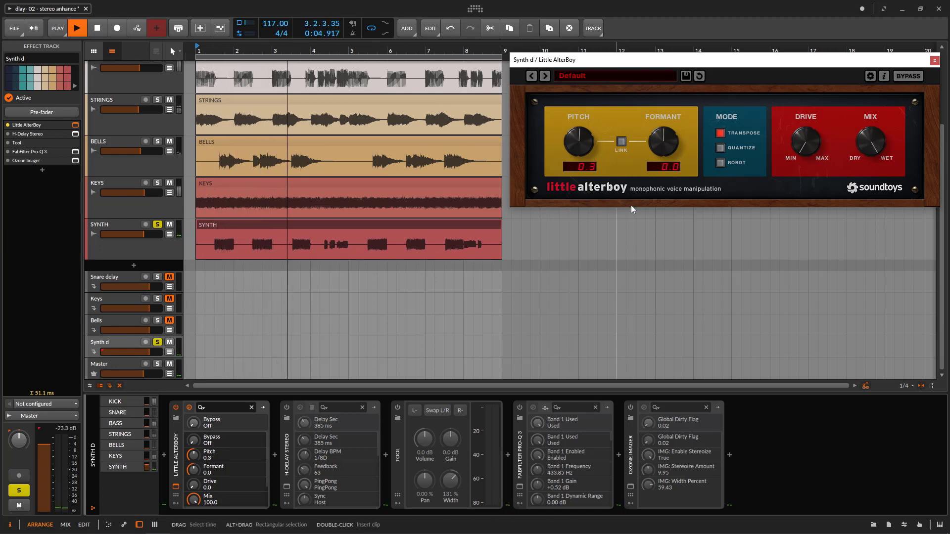
- Re-enable H-Delay Stereo on the Synth d effect track and open its plug-in window to show the feedback setting
left_click(181, 453)
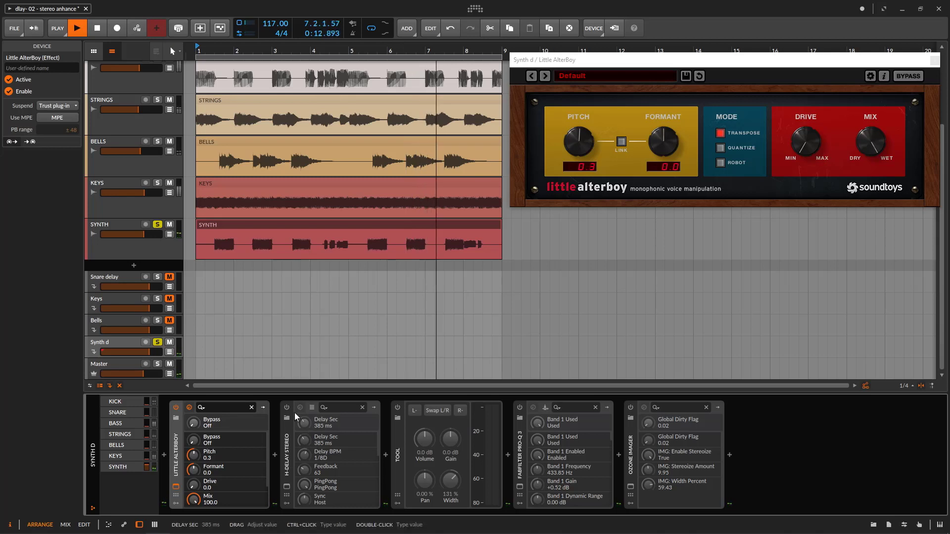
left_click(286, 489)
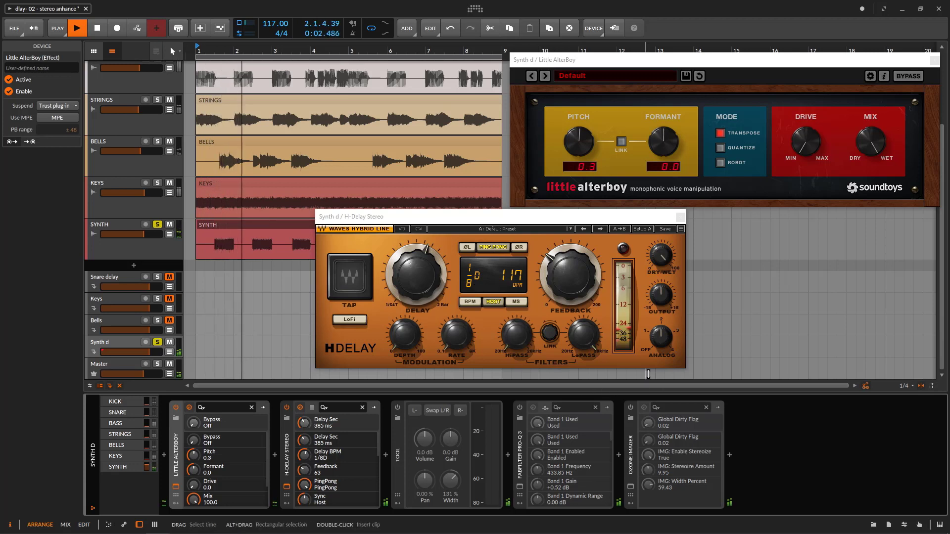
mouse_move(549, 264)
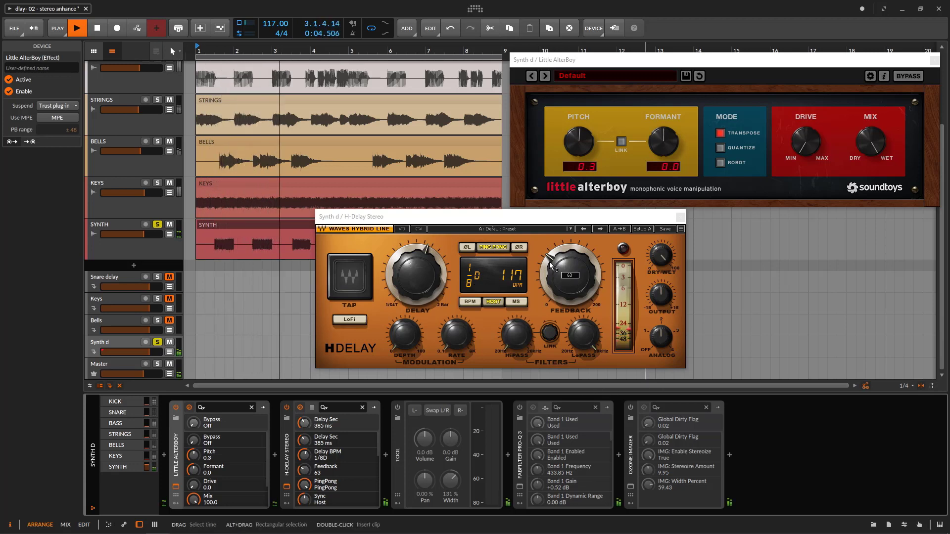
- Close the H-Delay and Little AlterBoy windows and enable Tool on the Synth d effect track with its width set to 127%
left_click(679, 218)
left_click(934, 61)
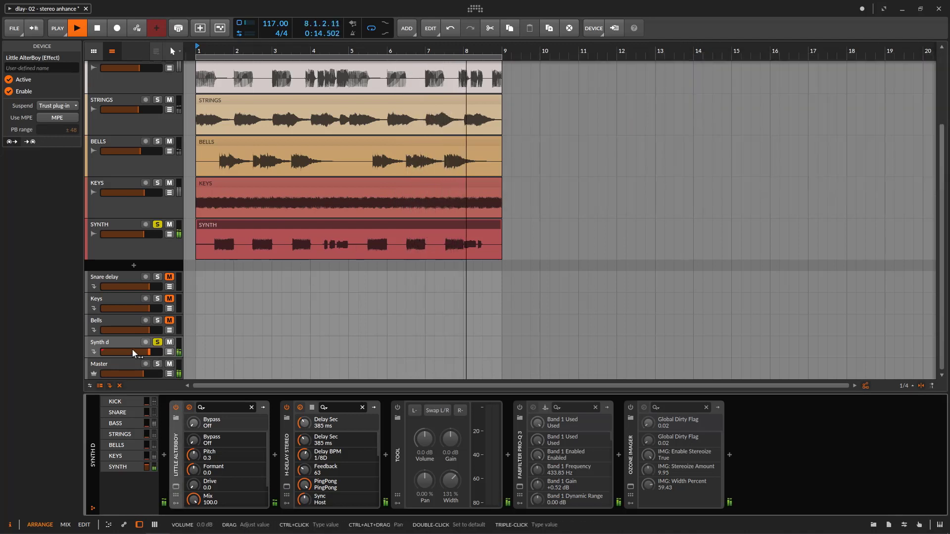
left_click(398, 409)
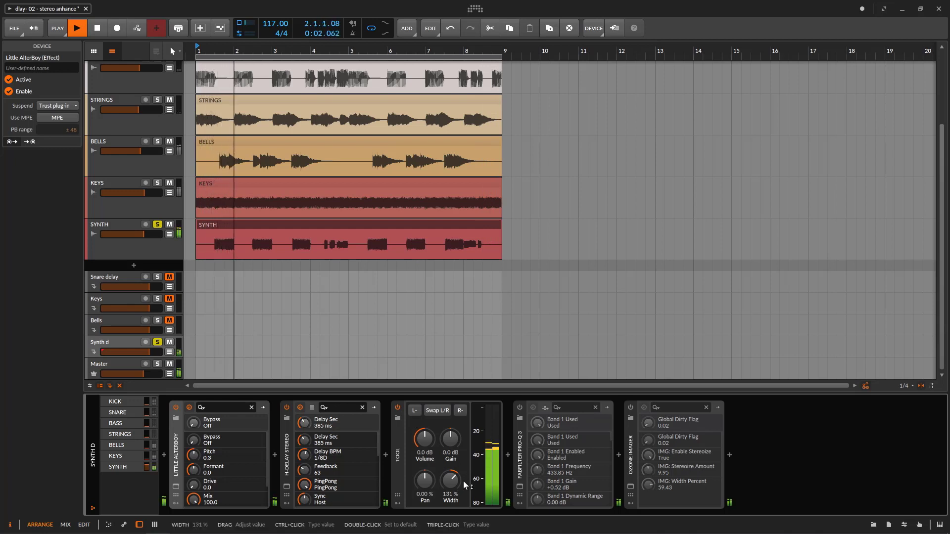
left_click_drag(455, 484, 455, 483)
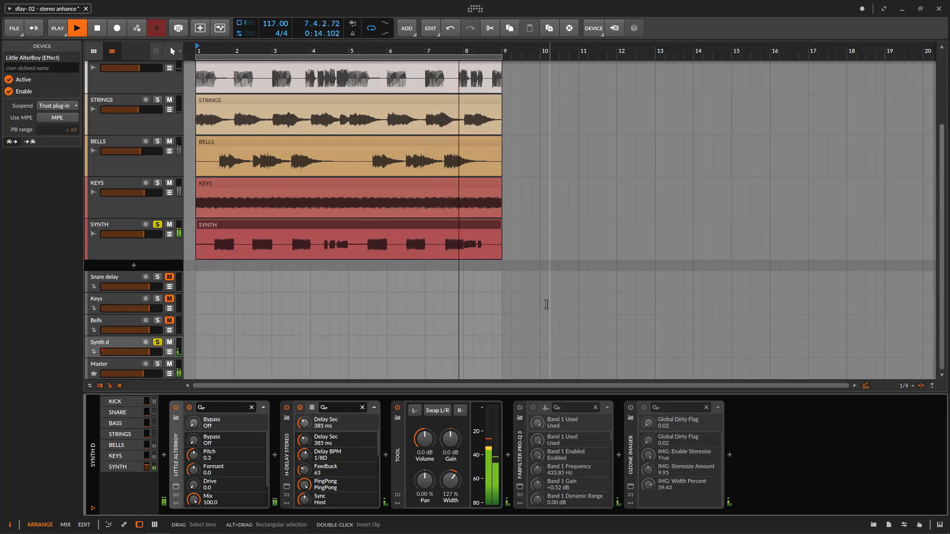
- Enable FabFilter Pro-Q 3 on Synth d and set its low cut to about 510 Hz and high cut to about 5912 Hz
left_click(115, 342)
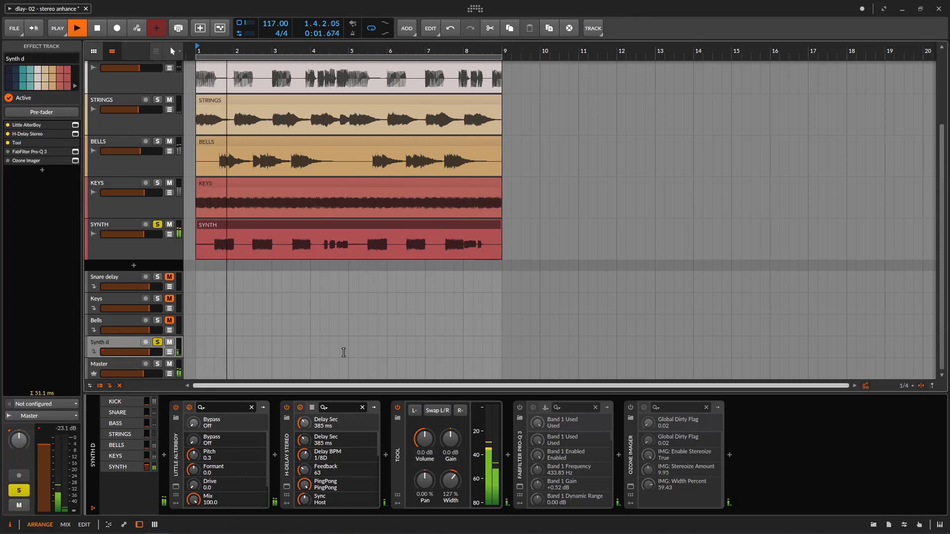
left_click(296, 226)
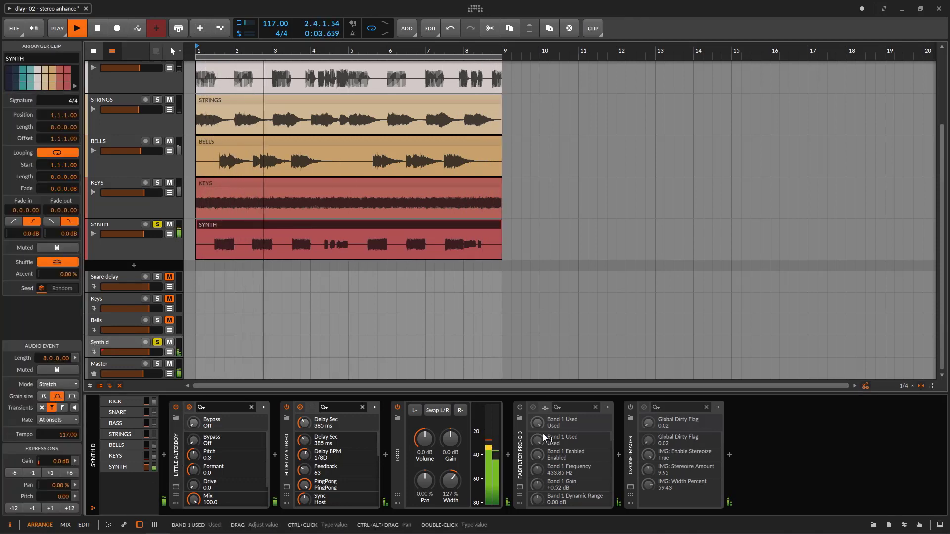
left_click(519, 408)
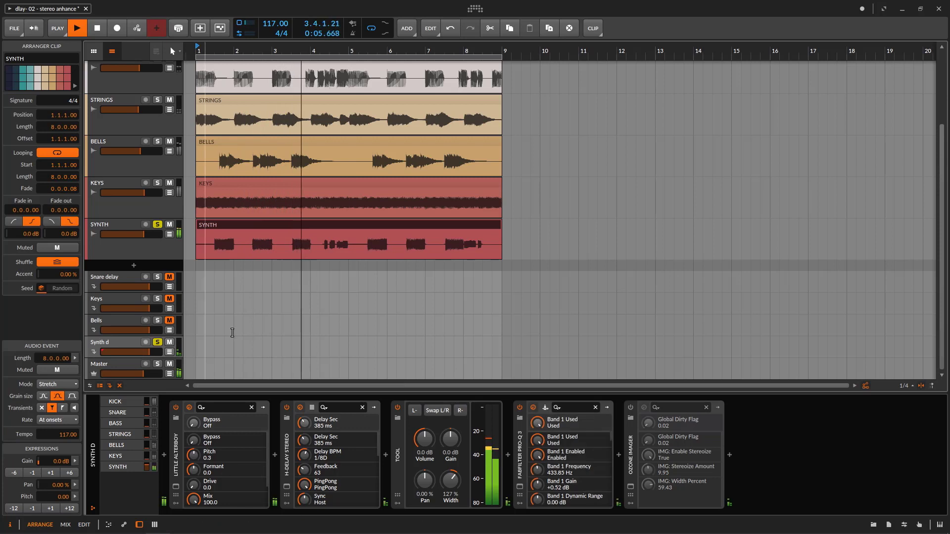
left_click(519, 488)
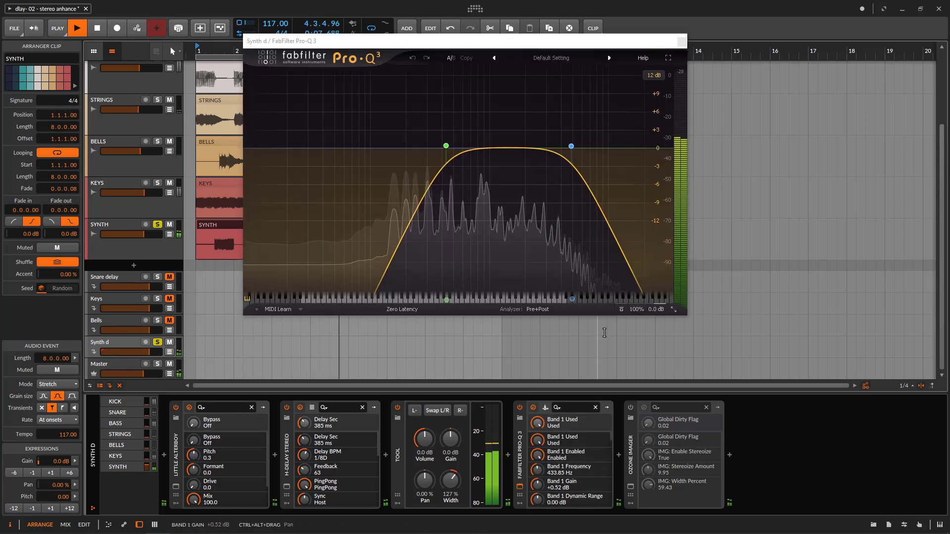
left_click_drag(447, 148, 454, 145)
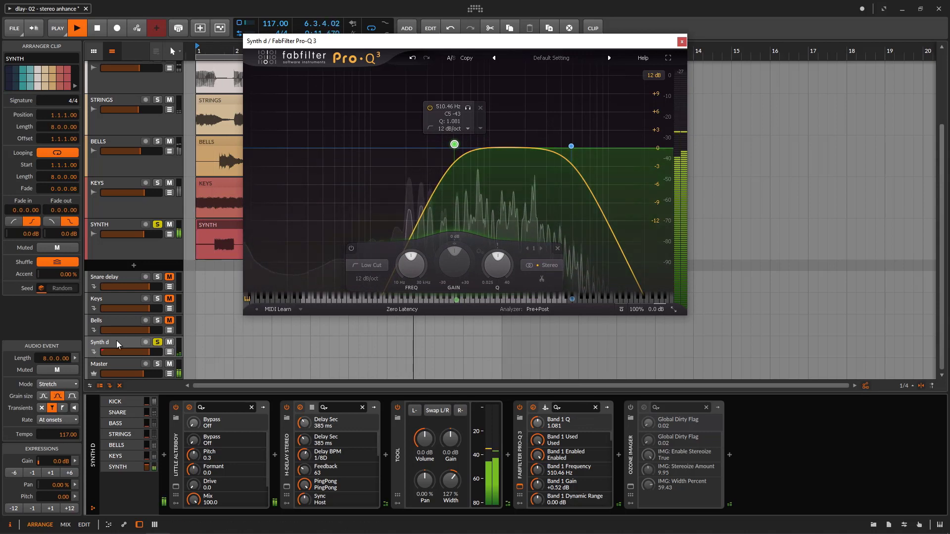
left_click(157, 225)
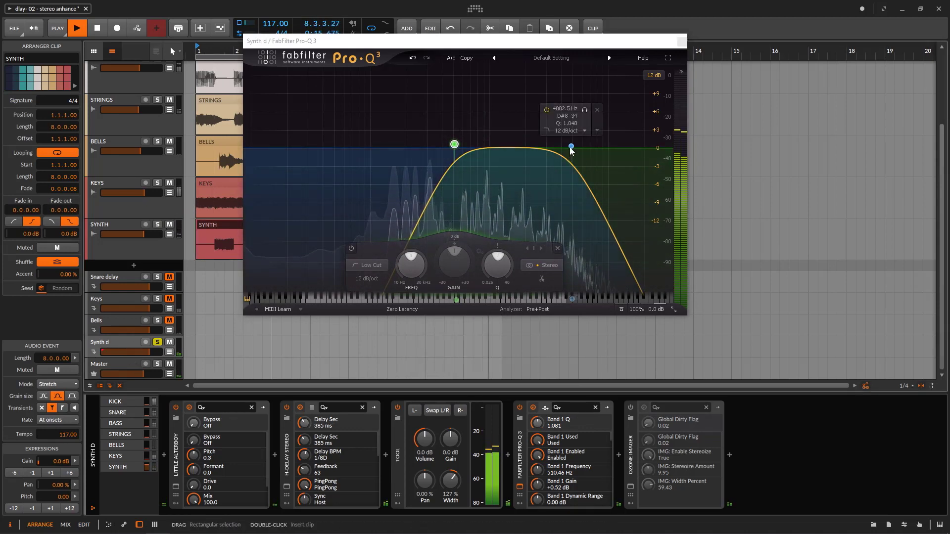
left_click_drag(571, 147, 582, 144)
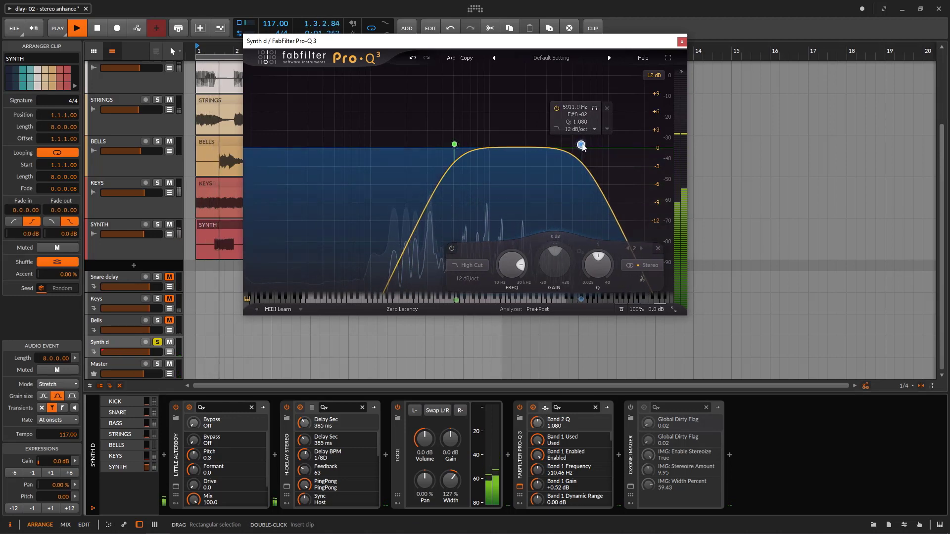
- Compare the Synth d effect with Pro-Q 3 bypassed and active, and close the equalizer window after soloing SYNTH again
left_click(520, 408)
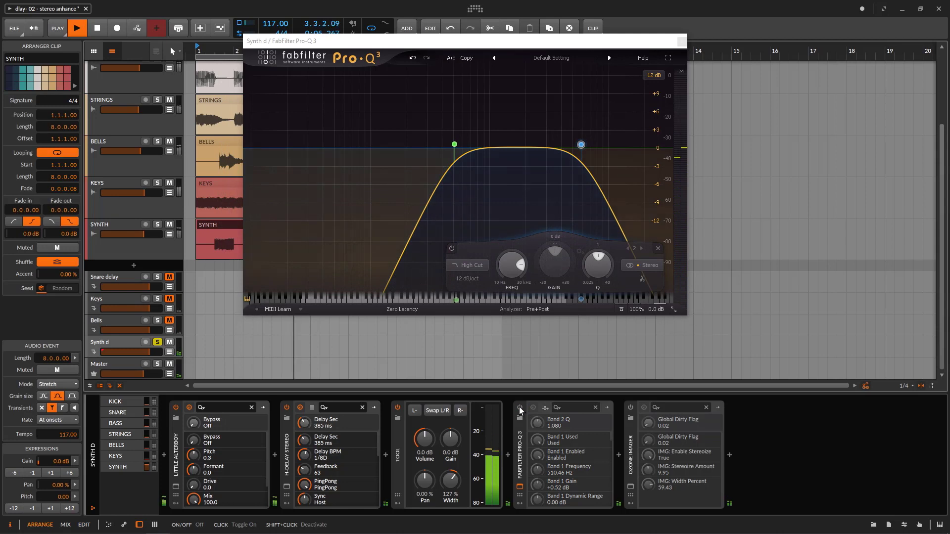
left_click(519, 407)
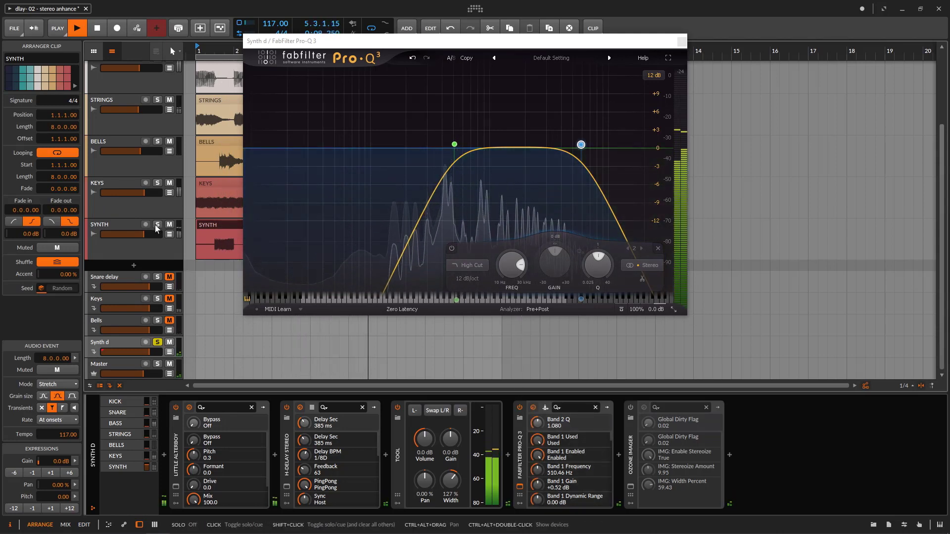
left_click_drag(323, 42, 472, 74)
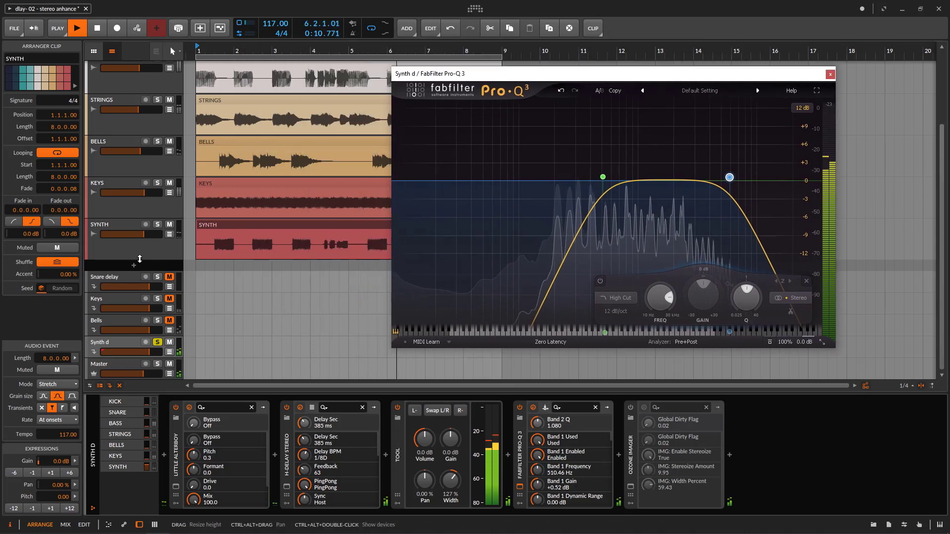
left_click(157, 224)
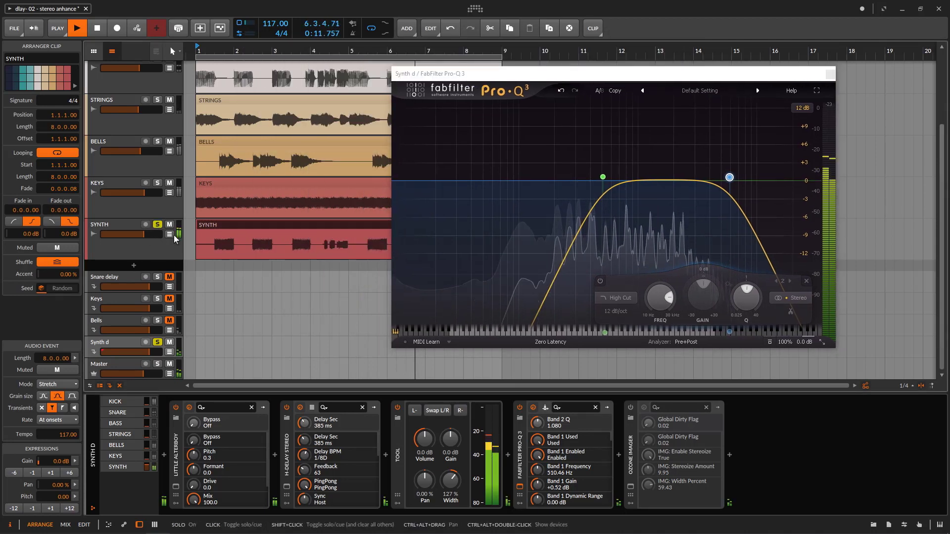
left_click(831, 73)
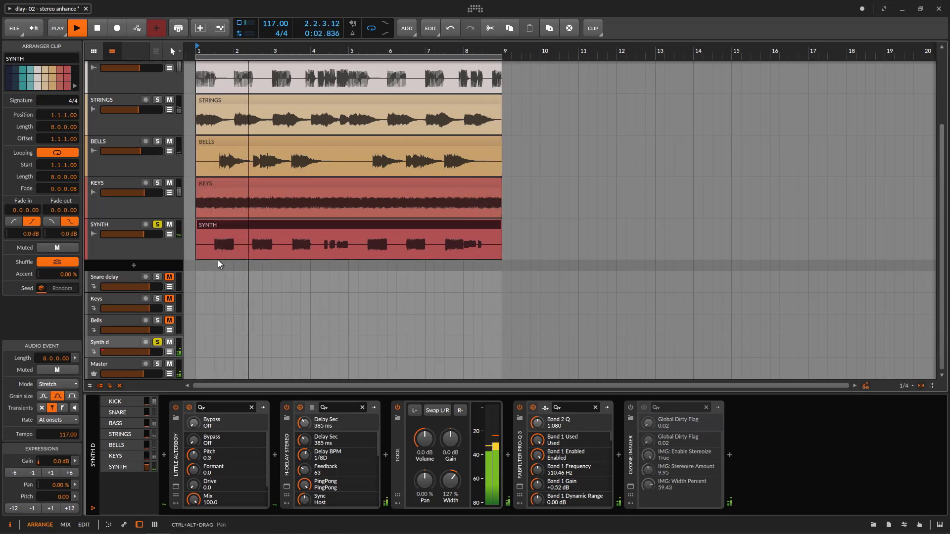
- Lower the Synth d effect track's volume slightly against the dry SYNTH track and stop playback
left_click(145, 249)
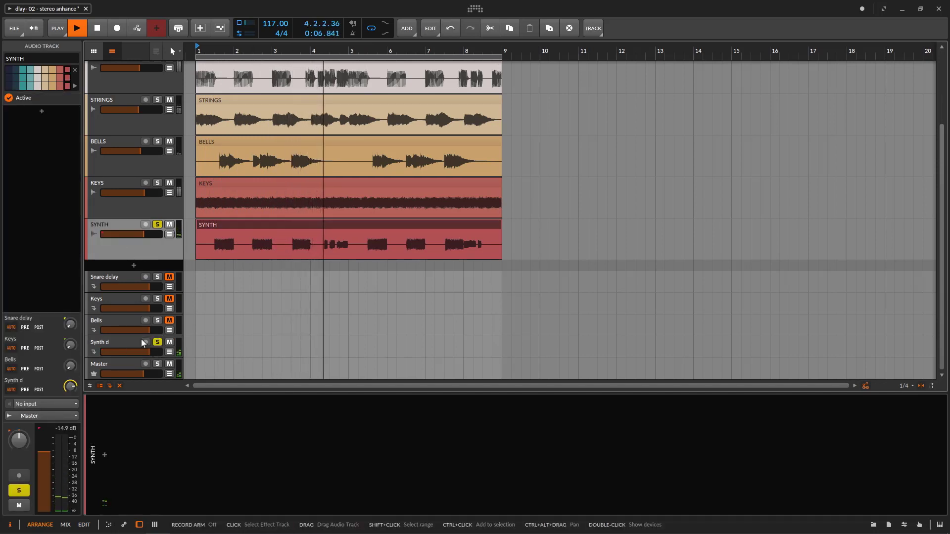
left_click_drag(133, 349, 129, 346)
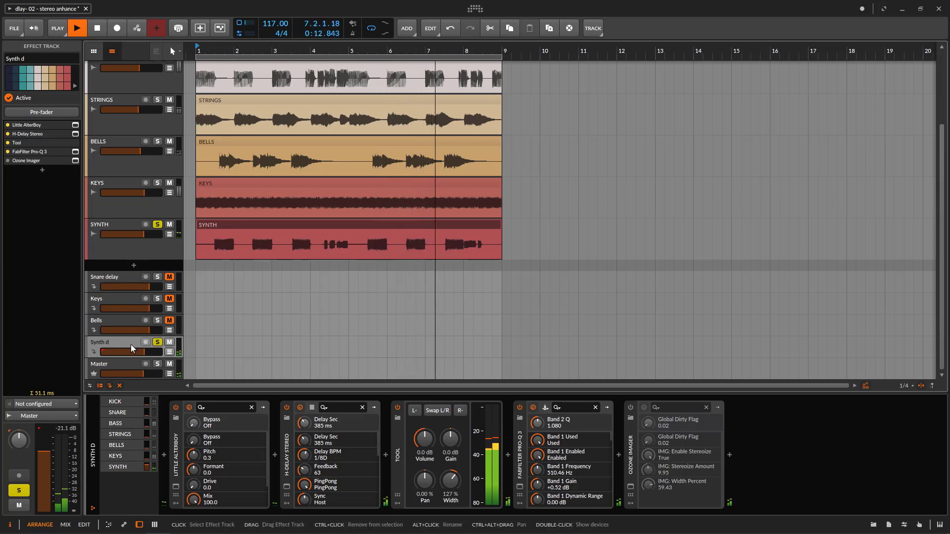
key("space")
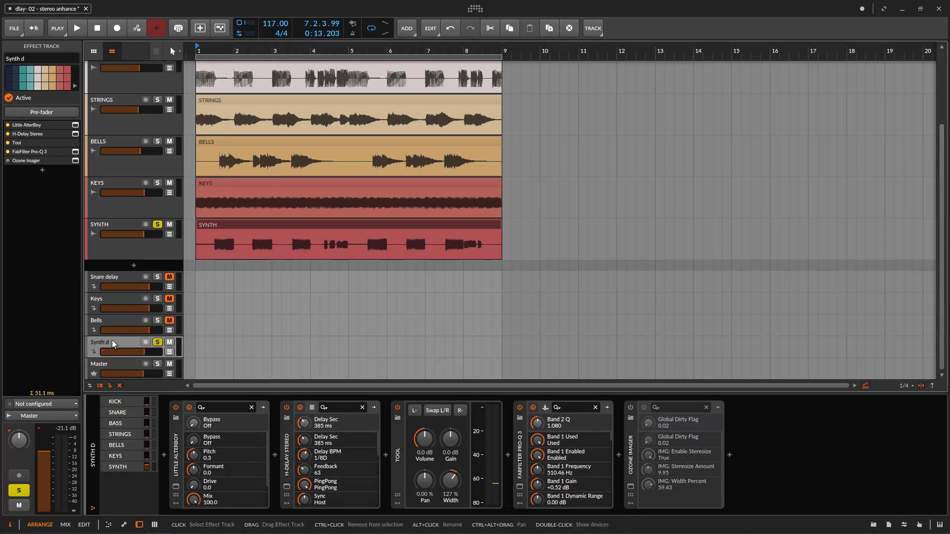
- Select the effect tracks from Snare delay to Synth d, audition them soloed together, and clear their solo
left_click(144, 246)
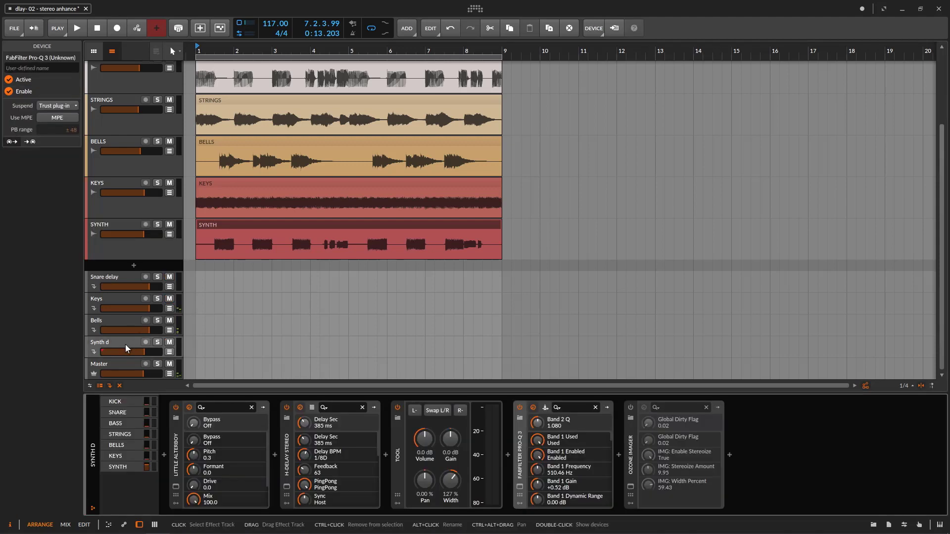
left_click(126, 343)
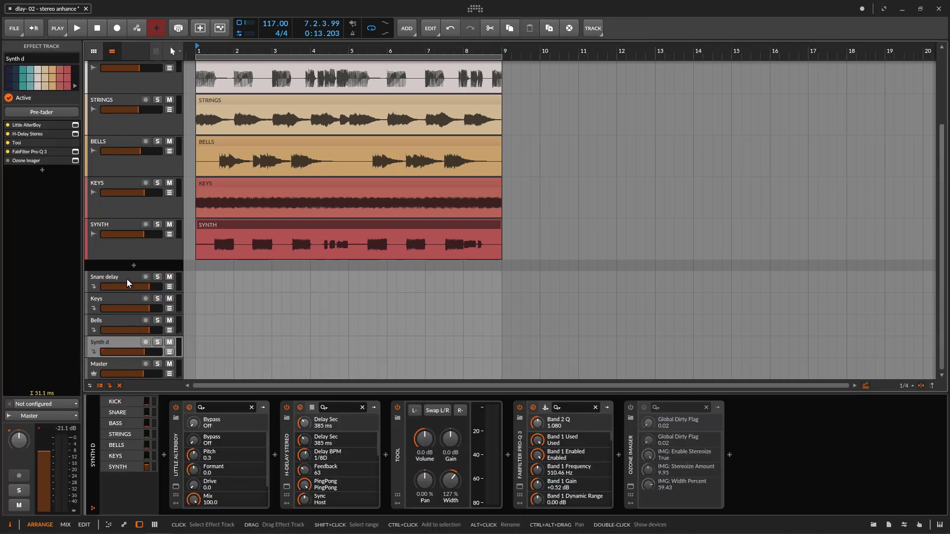
left_click(127, 278, "shift")
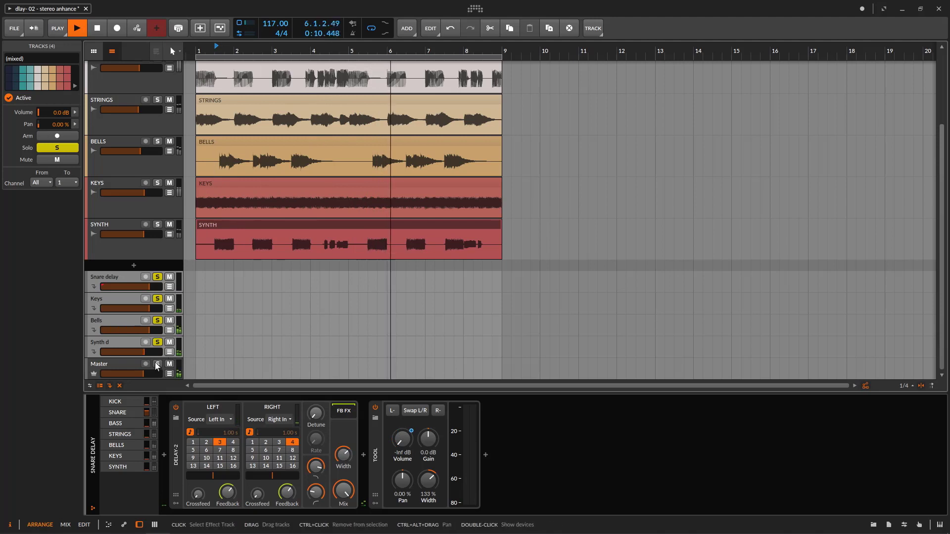
left_click(58, 148)
- Solo the Master track and compare the mix's side and mid signals using Solo S and Solo M in bx_digital V3
left_click(158, 365)
left_click(126, 364)
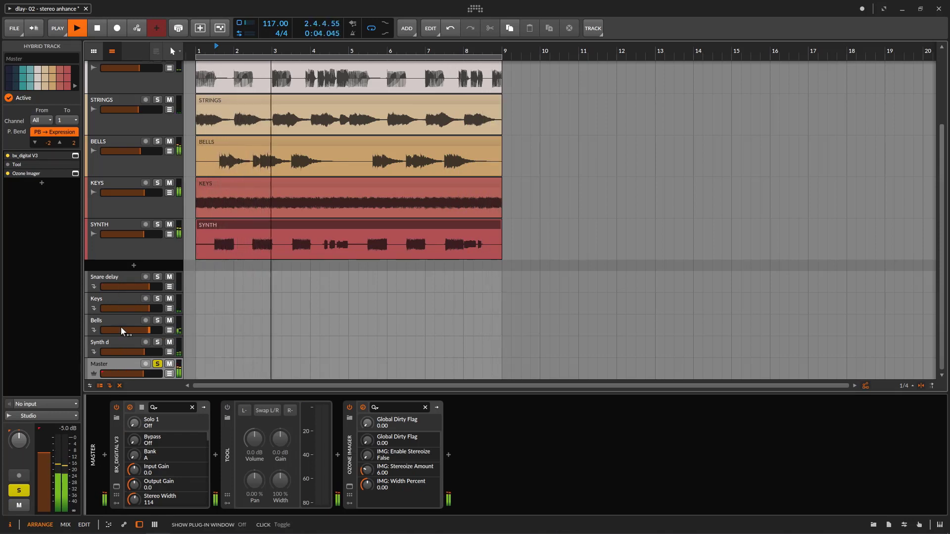
left_click(116, 487)
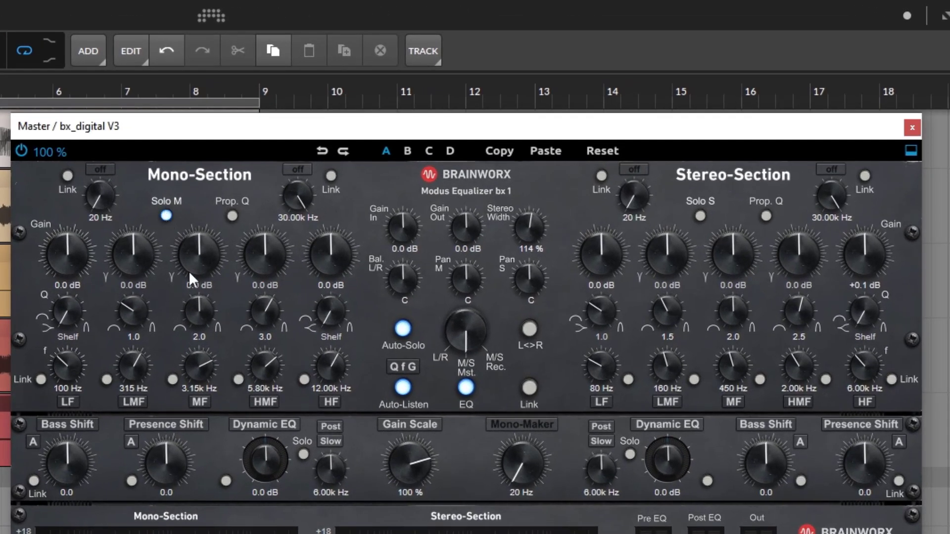
left_click_drag(224, 136, 300, 130)
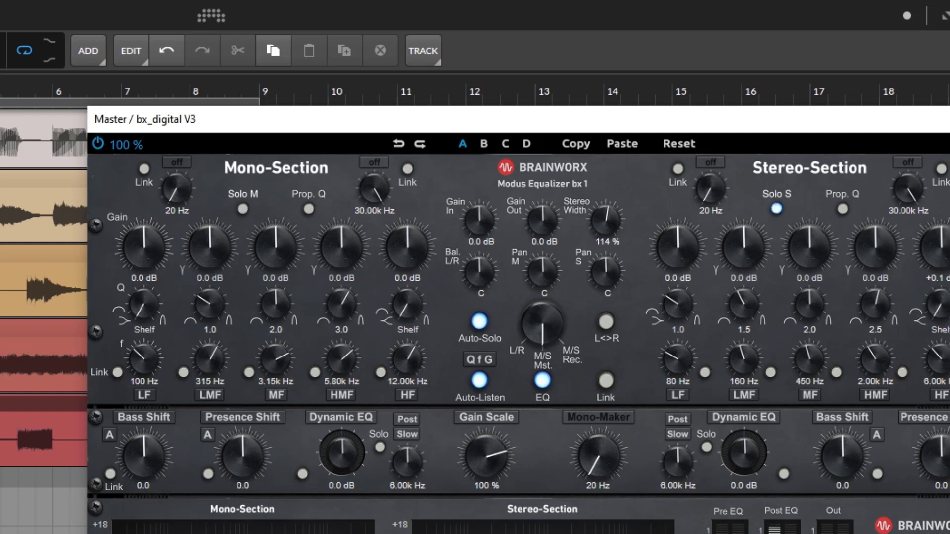
left_click(2, 206)
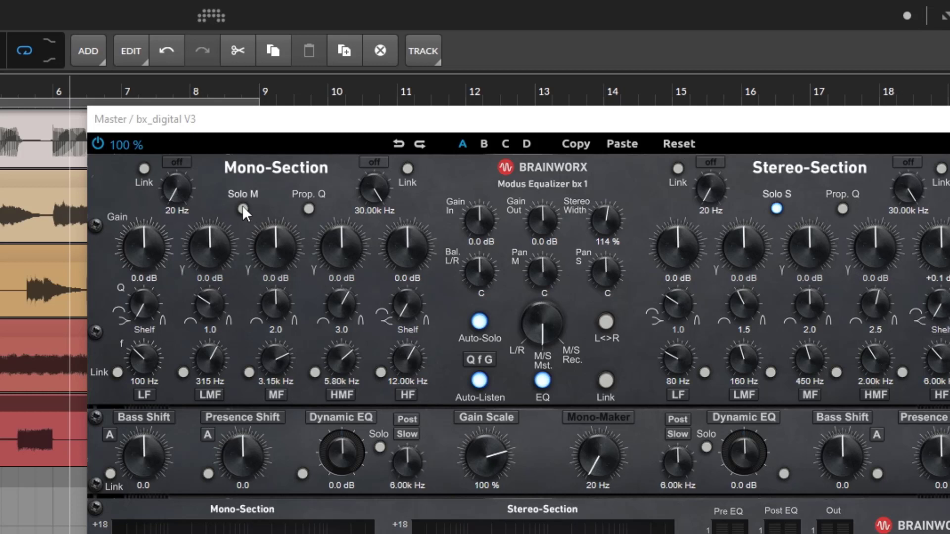
left_click(242, 209)
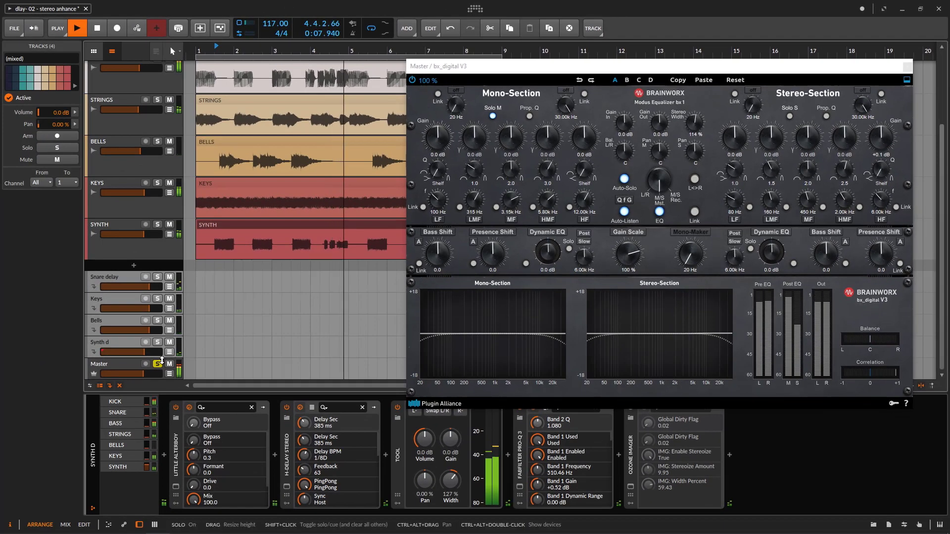
- Clear the Master solo, stop playback, and close the bx_digital V3 window
left_click(160, 362)
key("space")
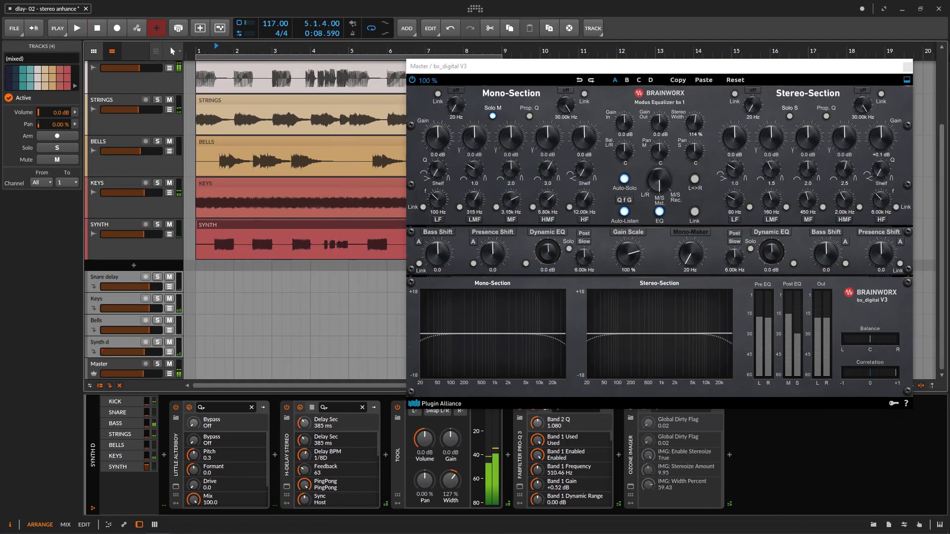
left_click(909, 71)
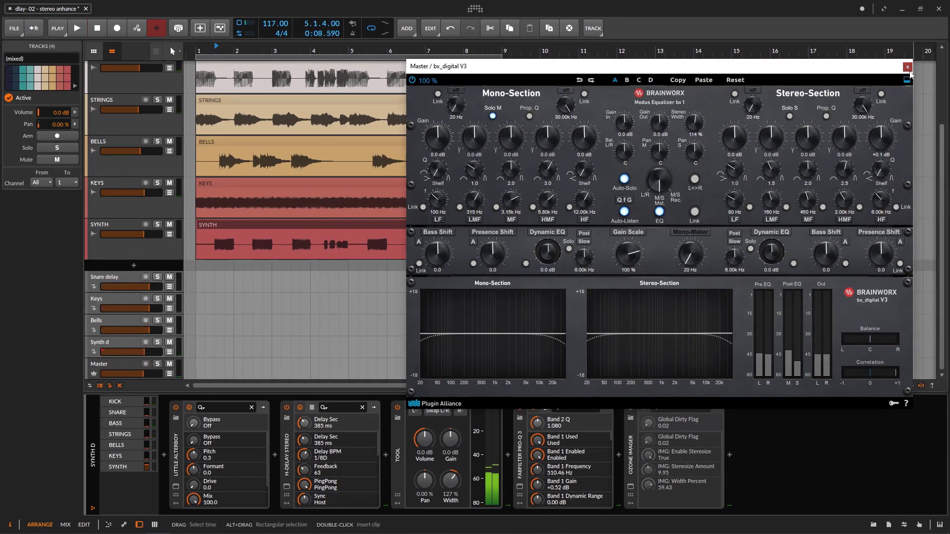
- Show the Delay-2 and Tool devices of the Snare delay effect track
left_click(119, 278)
scroll(388, 279, "up", 3)
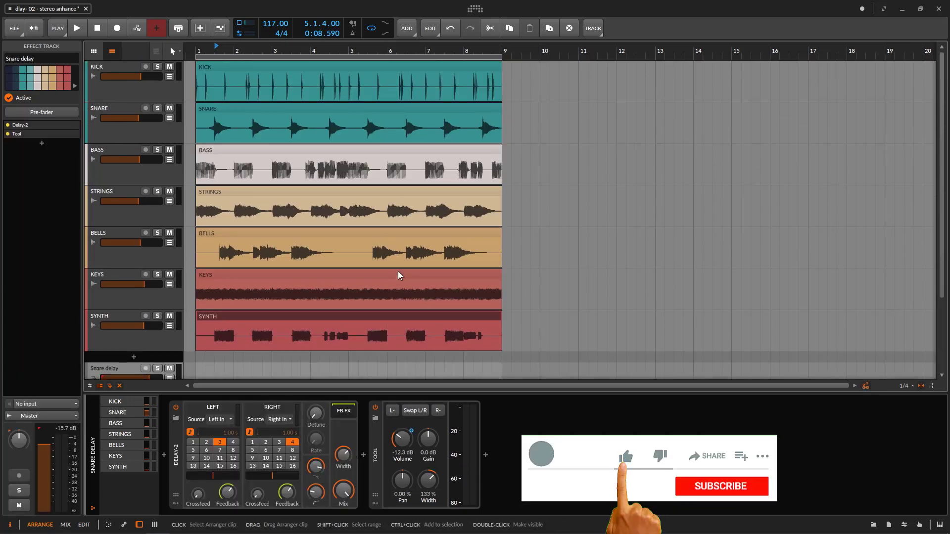
scroll(140, 311, "down", 3)
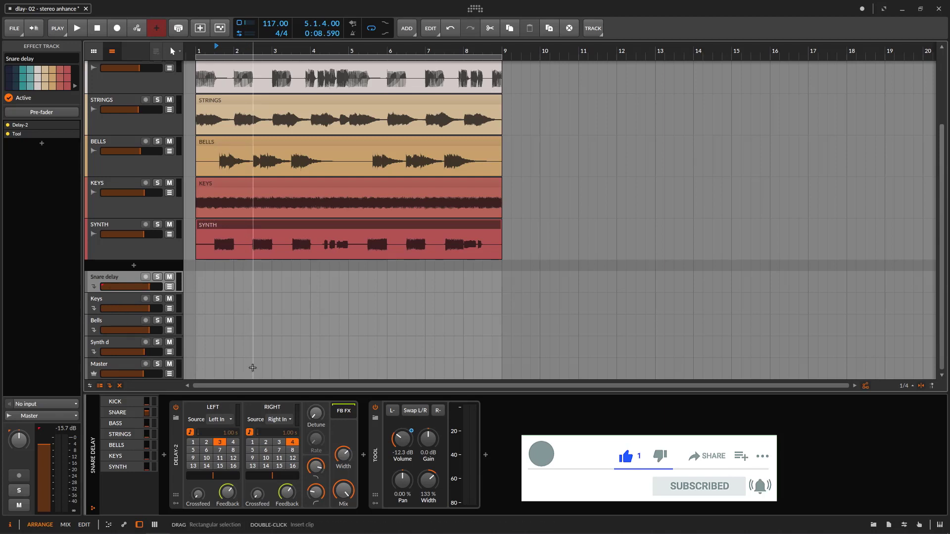
scroll(353, 308, "up", 3)
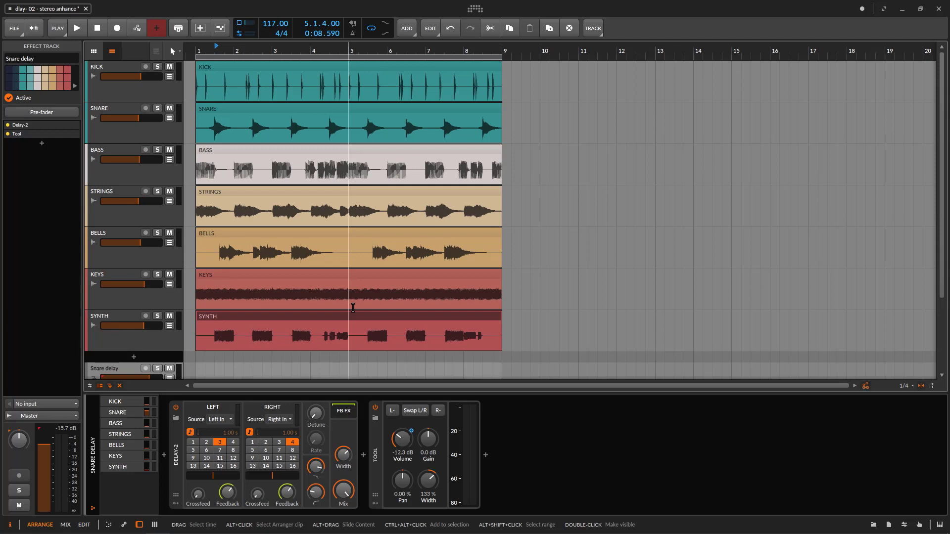